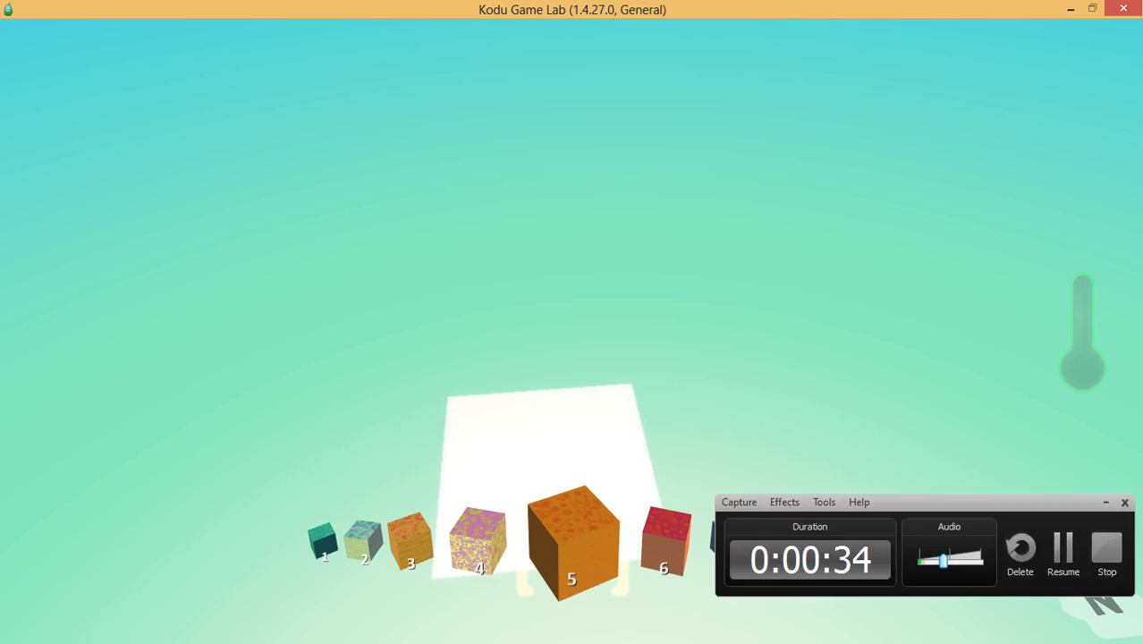
- Choose orange floral ground material 5, enlarge the square brush and paint a patch of ground in the empty world
key("Return")
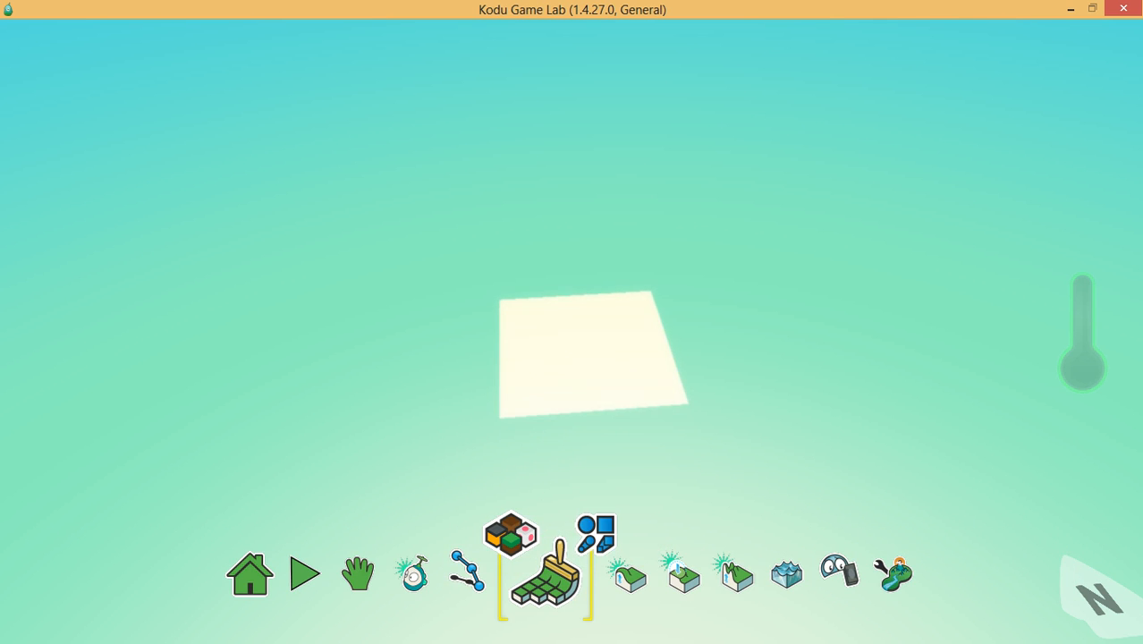
key("Right")
key("Right")
key("Right")
key("Right")
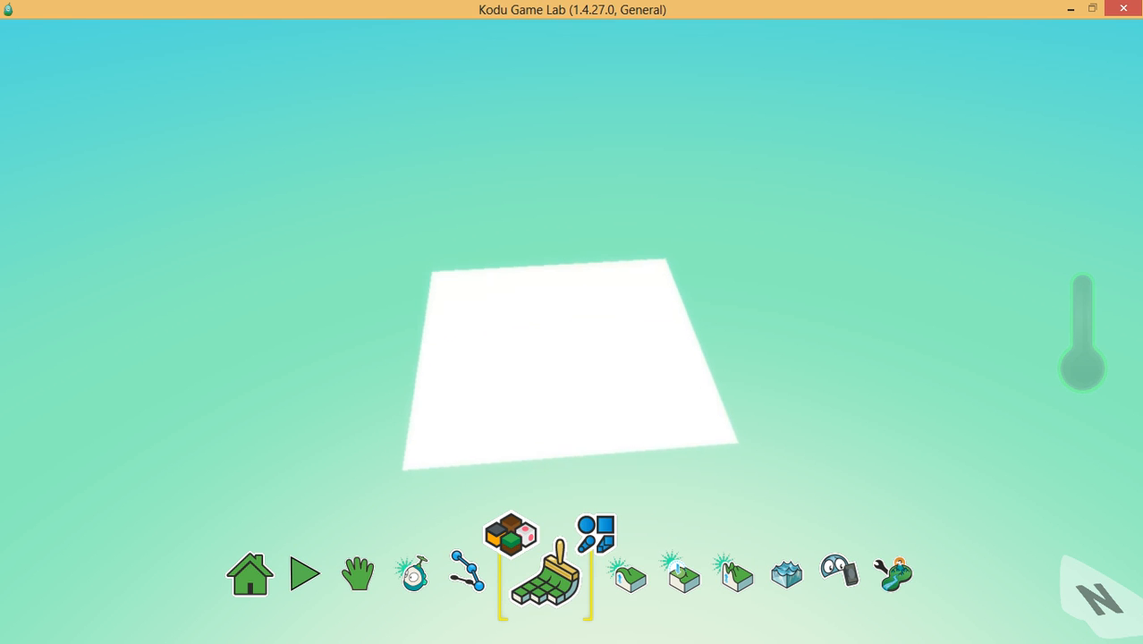
key("Right")
left_click(574, 338)
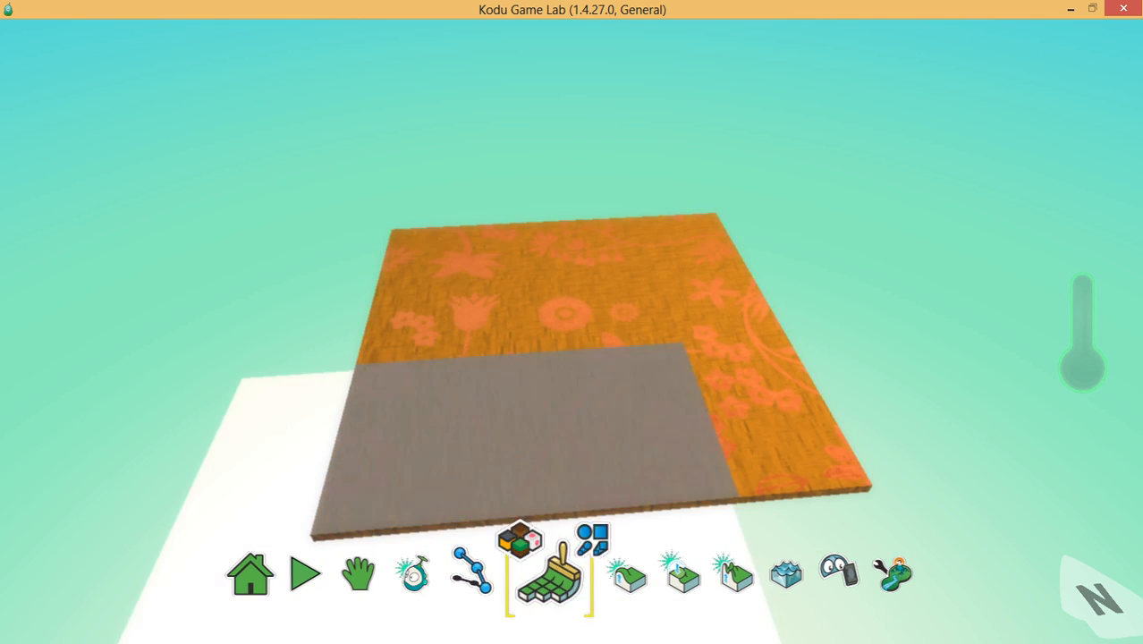
- Raise the whole orange ground patch into a thick slab using an enlarged terrain brush
right_click_drag(573, 339, 483, 322)
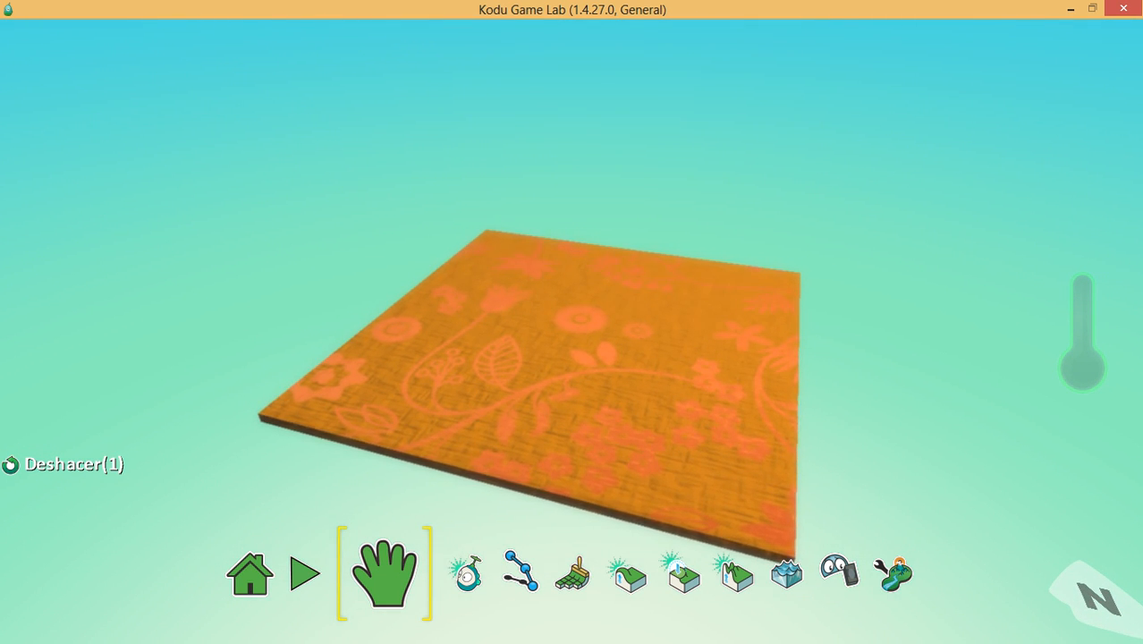
left_click(629, 575)
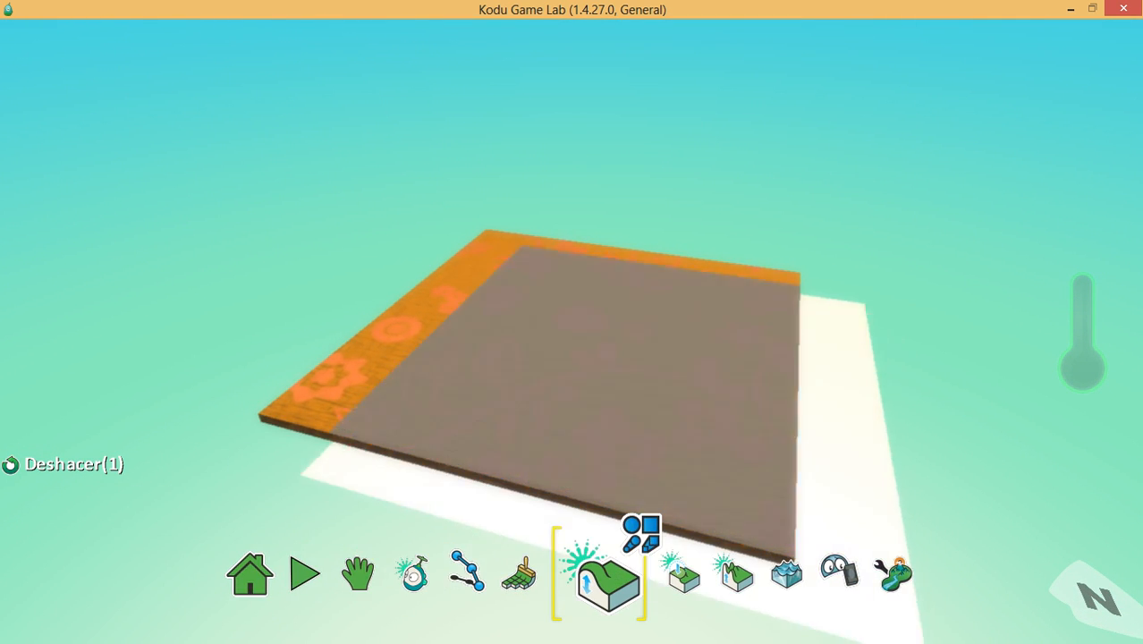
key("Right")
key("Right")
left_click_drag(586, 360, 671, 411)
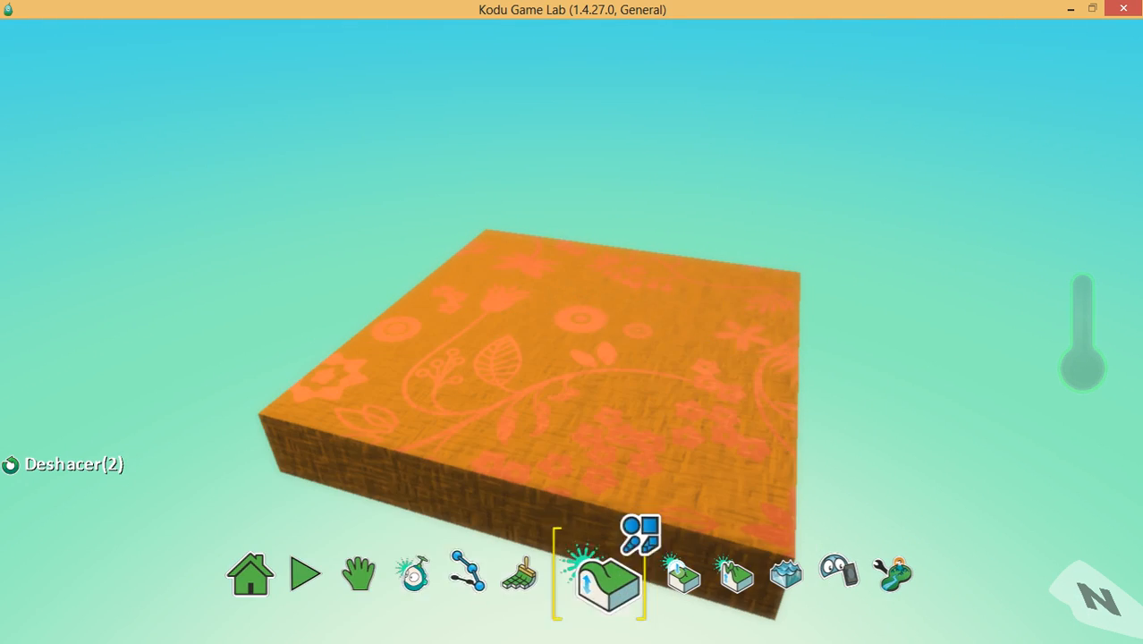
- Lower the terrain in the middle of the orange slab to form a stepped hollow
mouse_move(572, 358)
right_mouse_down()
mouse_move(537, 385)
mouse_move(465, 340)
mouse_move(384, 428)
mouse_move(483, 269)
right_mouse_up()
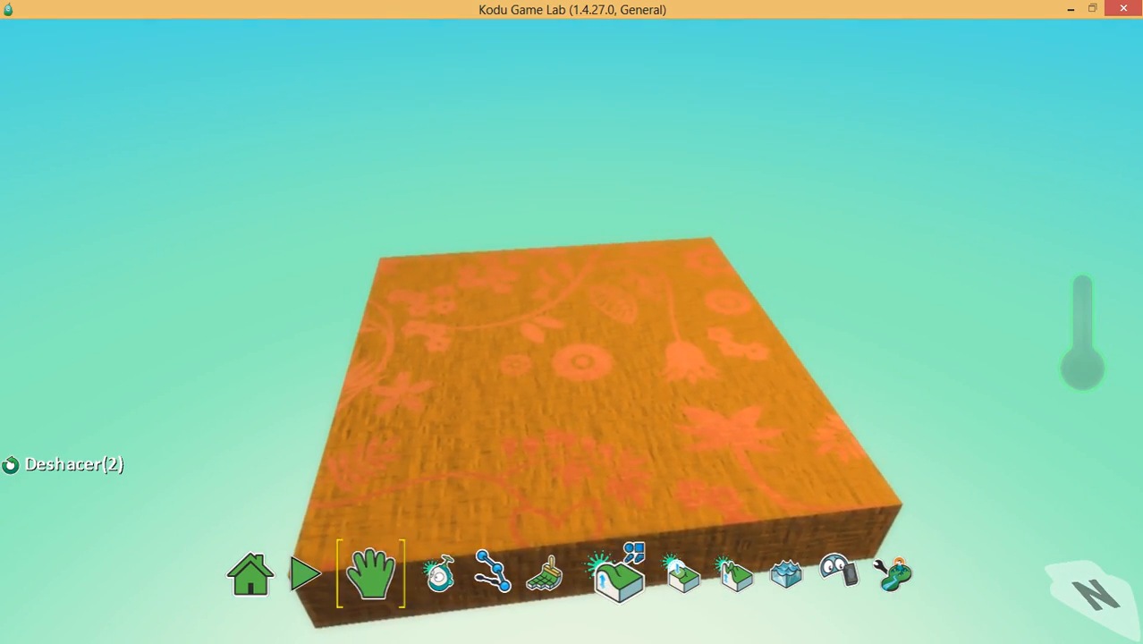
left_click(608, 581)
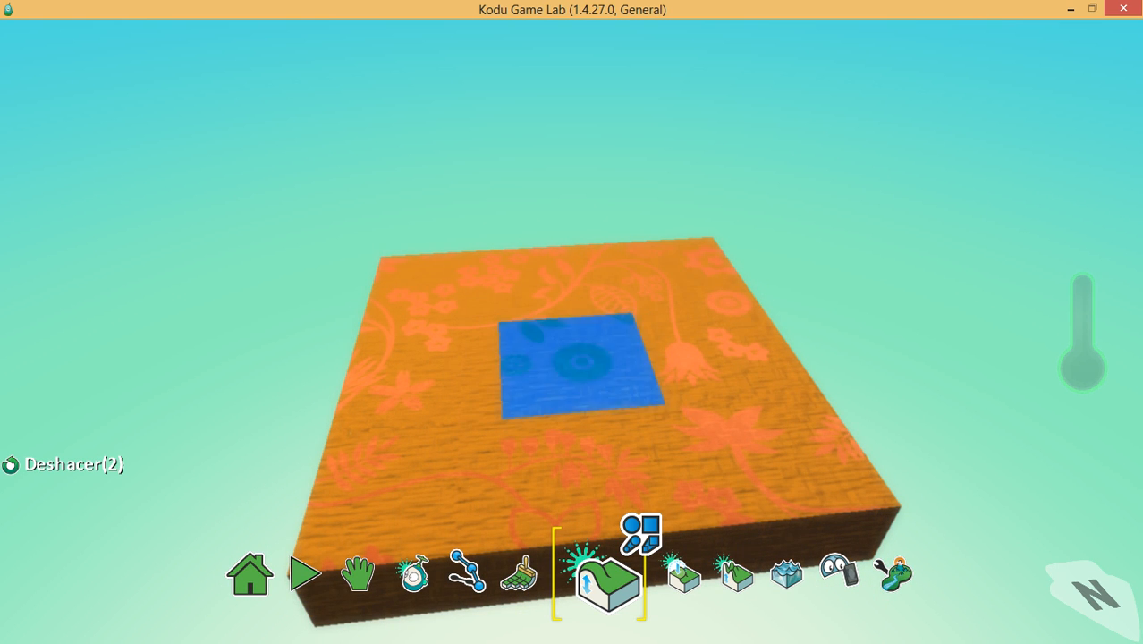
mouse_move(581, 365)
right_mouse_down()
mouse_move(546, 342)
mouse_move(590, 324)
mouse_move(630, 335)
mouse_move(534, 374)
mouse_move(544, 324)
mouse_move(660, 318)
right_mouse_up()
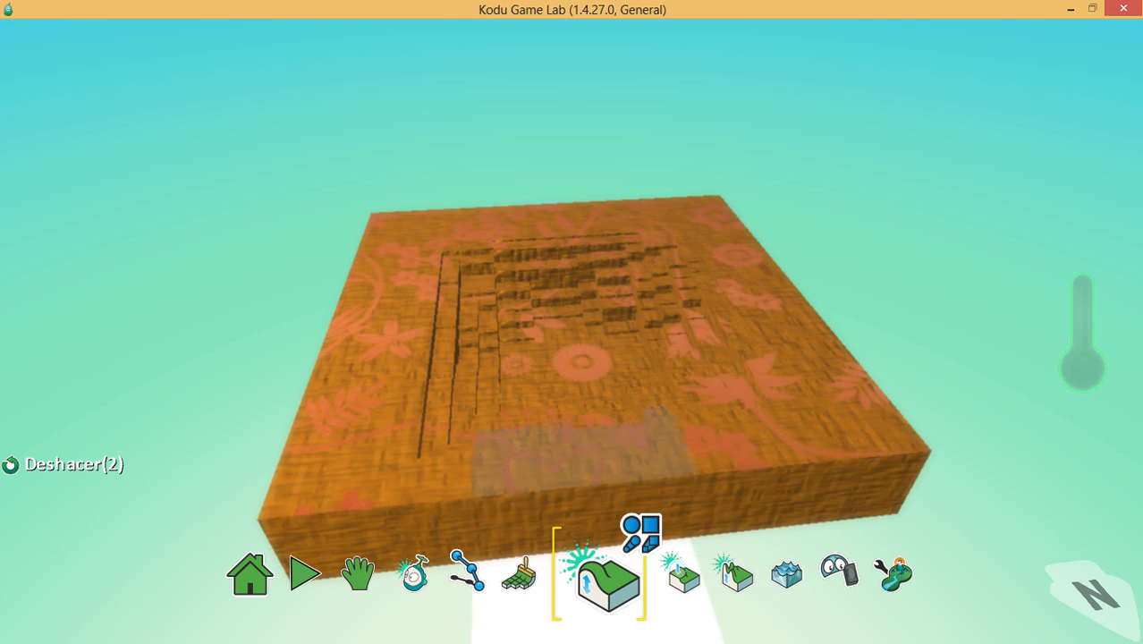
- Switch the ground brush to the blue-green material 1
mouse_move(543, 575)
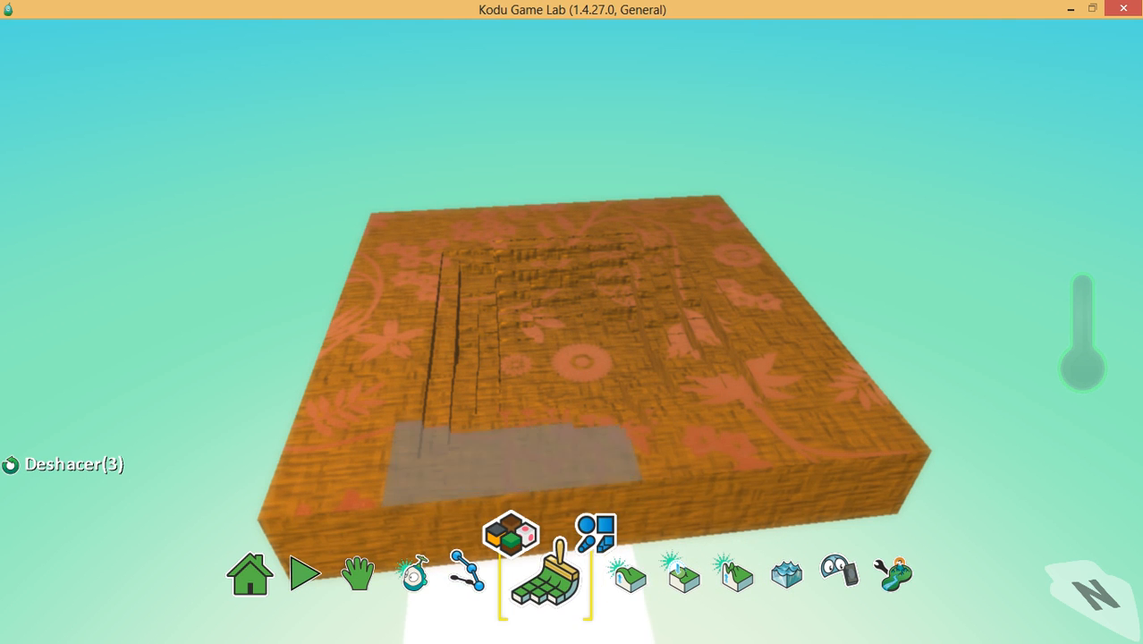
left_click(511, 534)
left_click(665, 543)
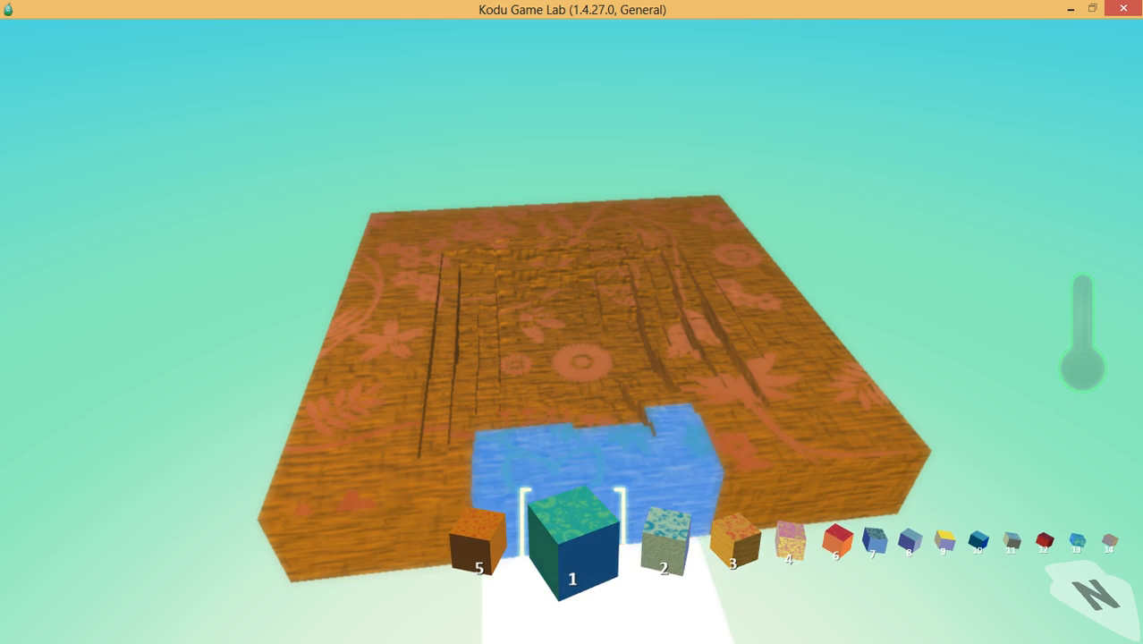
left_click(574, 543)
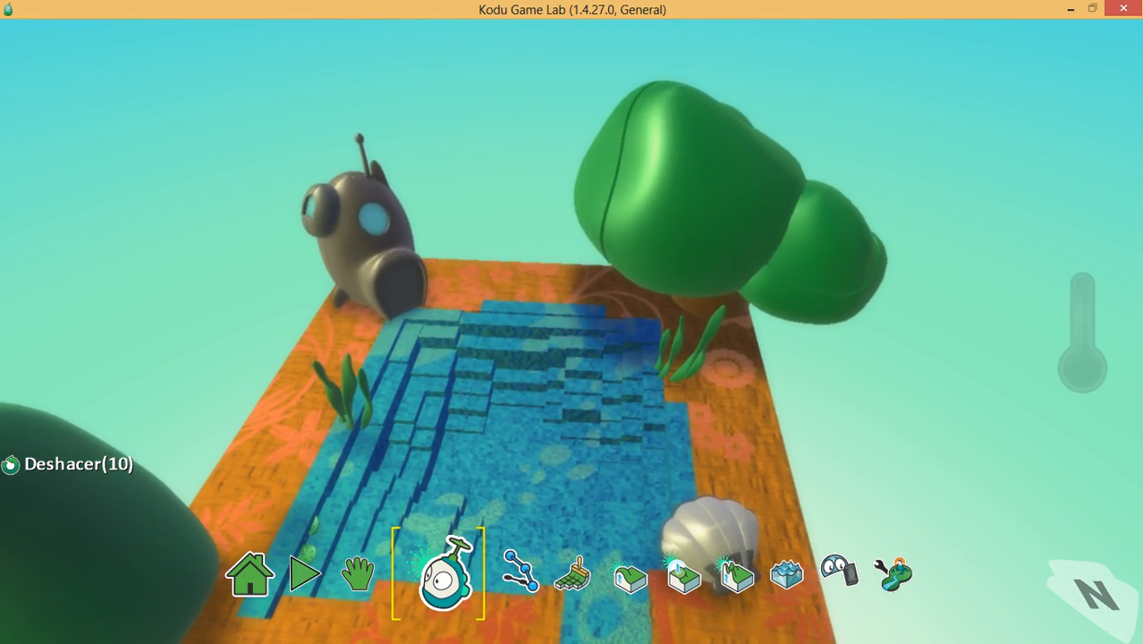
- Look through the object categories for characters that can be added to the world
key("Return")
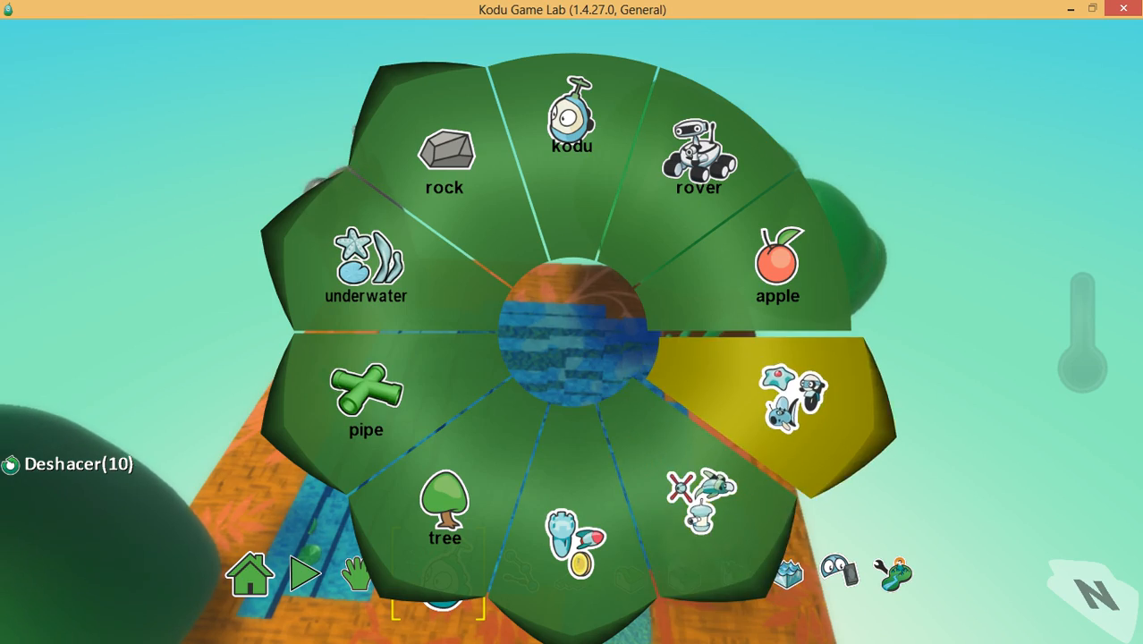
key("Return")
key("Escape")
key("Right")
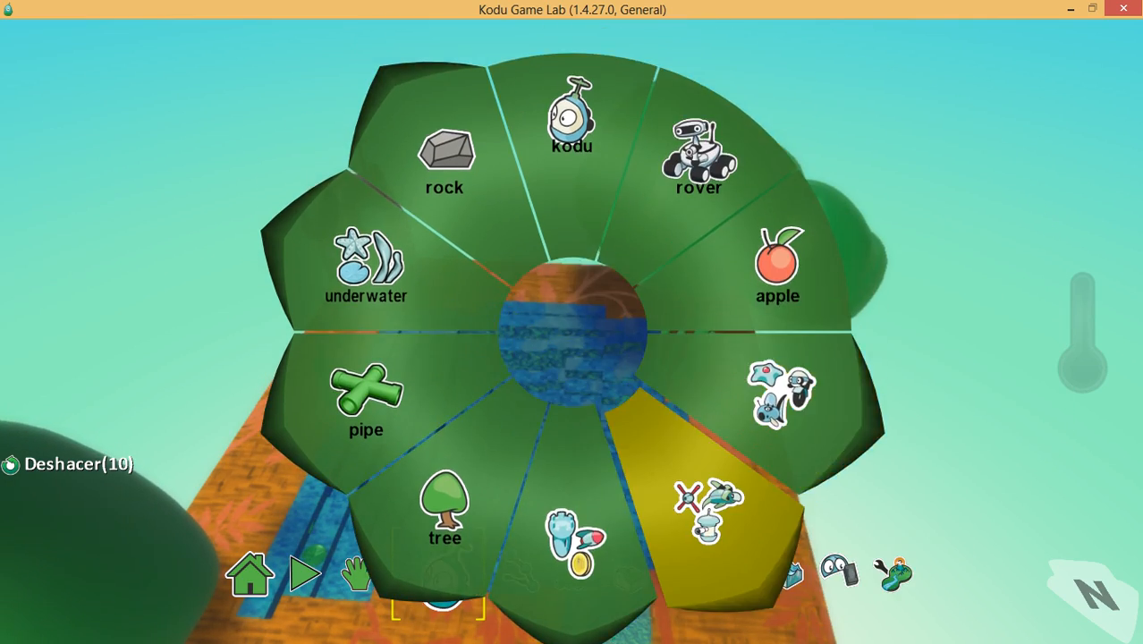
key("Return")
key("Escape")
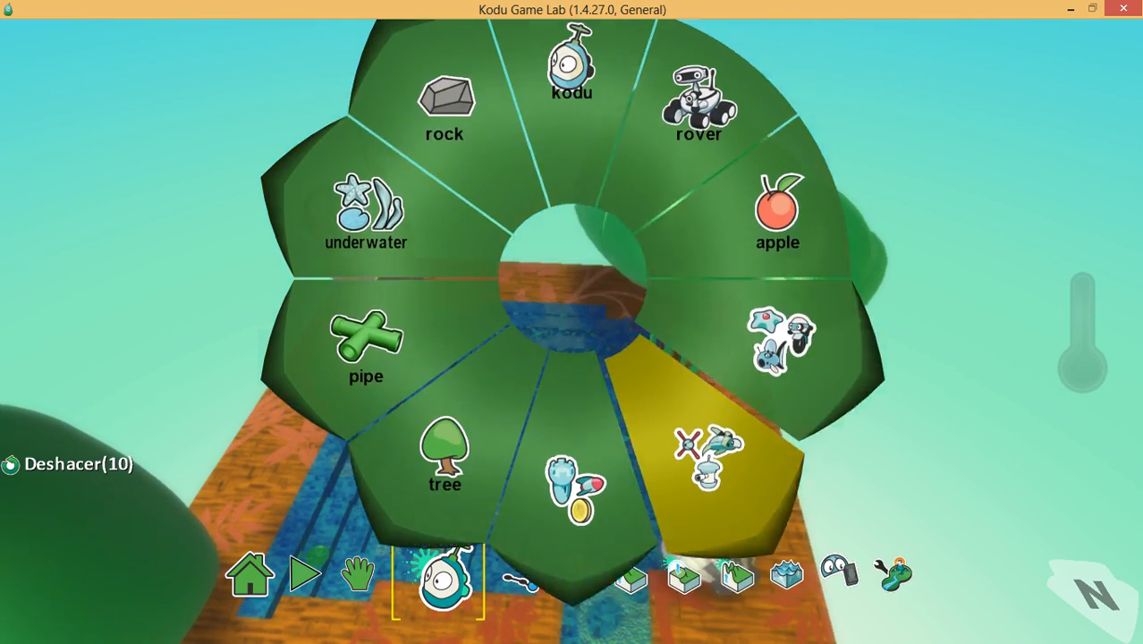
key("Right")
key("Return")
key("Escape")
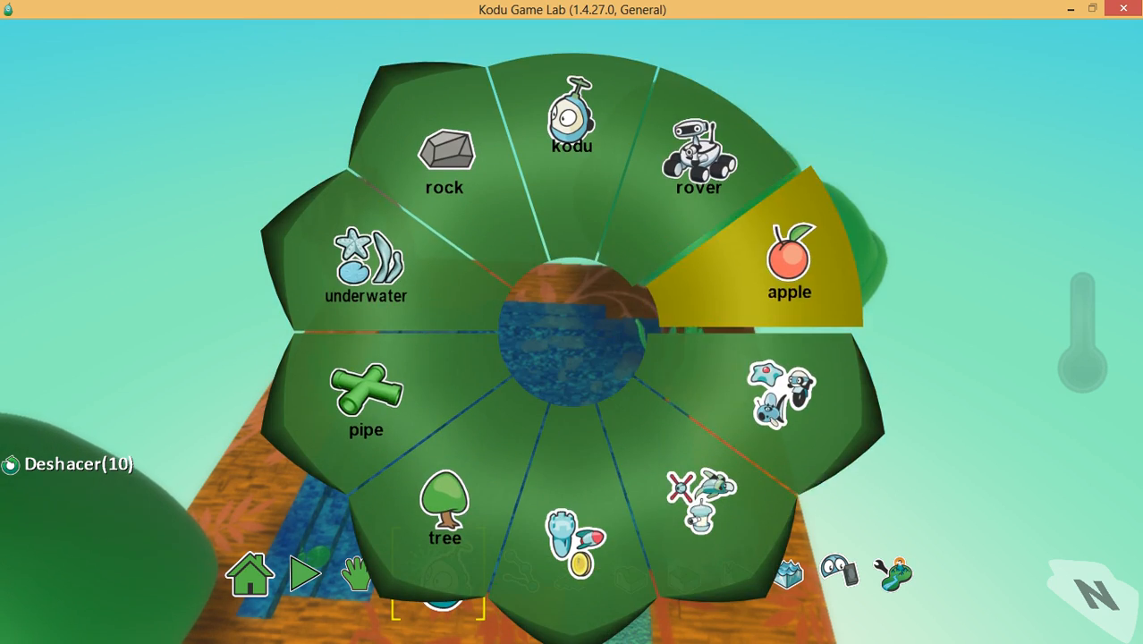
- Add an octopus and a Kodu side by side at the far edge of the pool
left_click(787, 390)
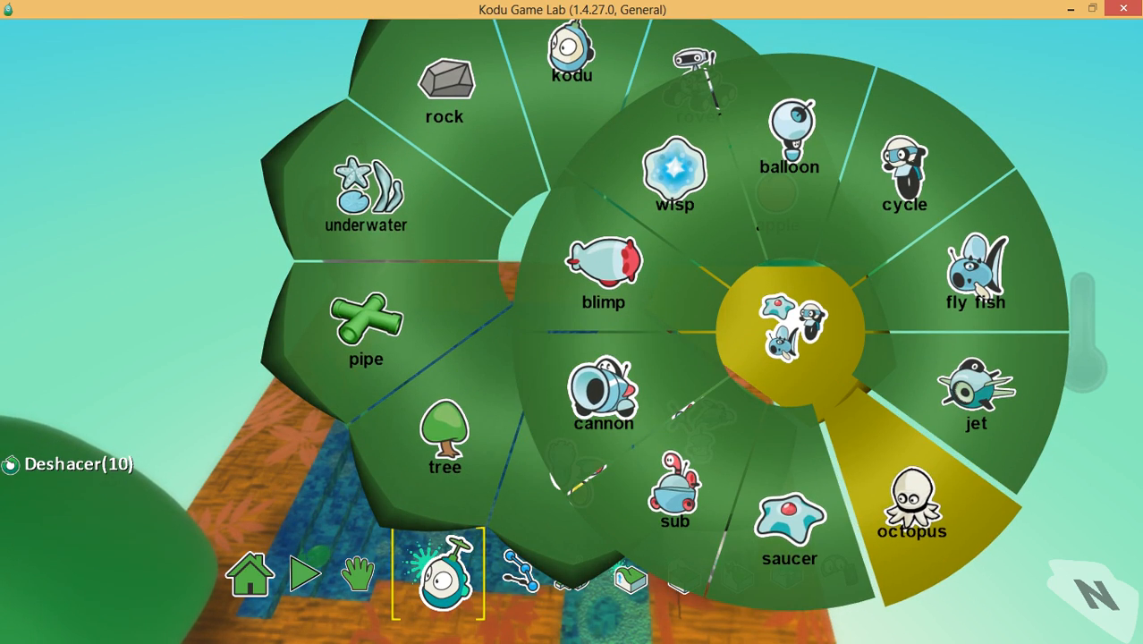
key("Return")
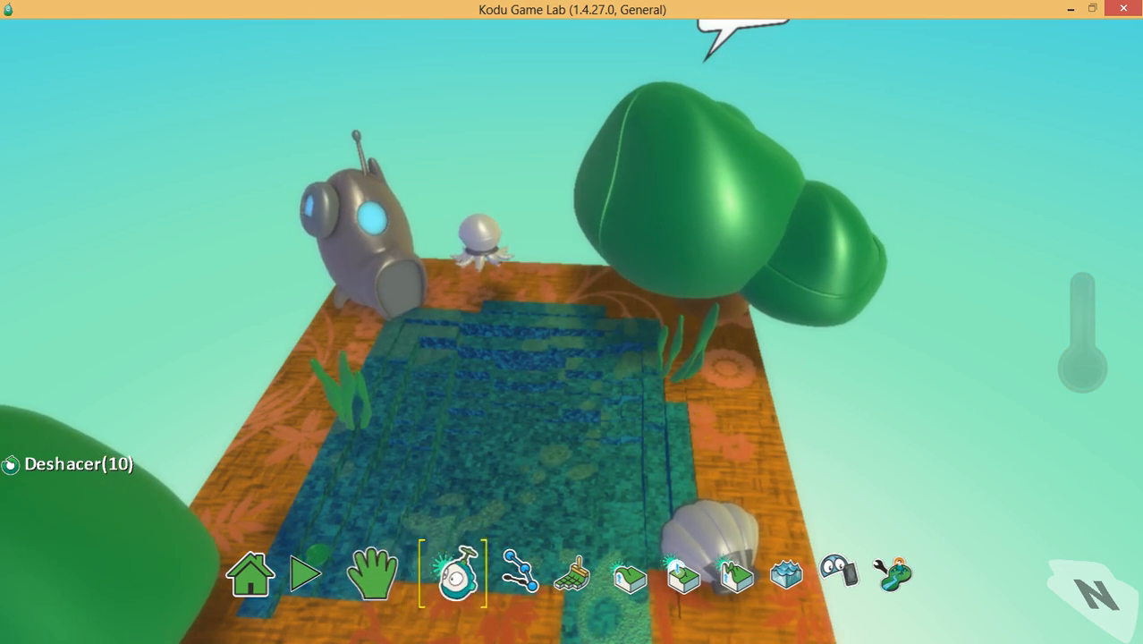
left_click(548, 300)
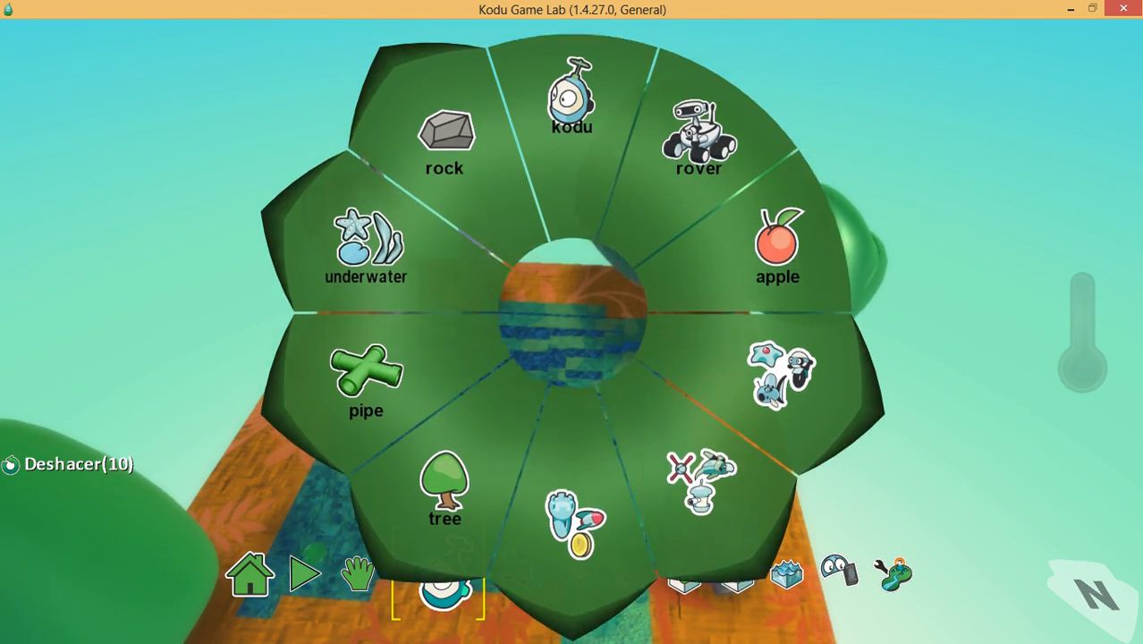
left_click(702, 166)
key("Left")
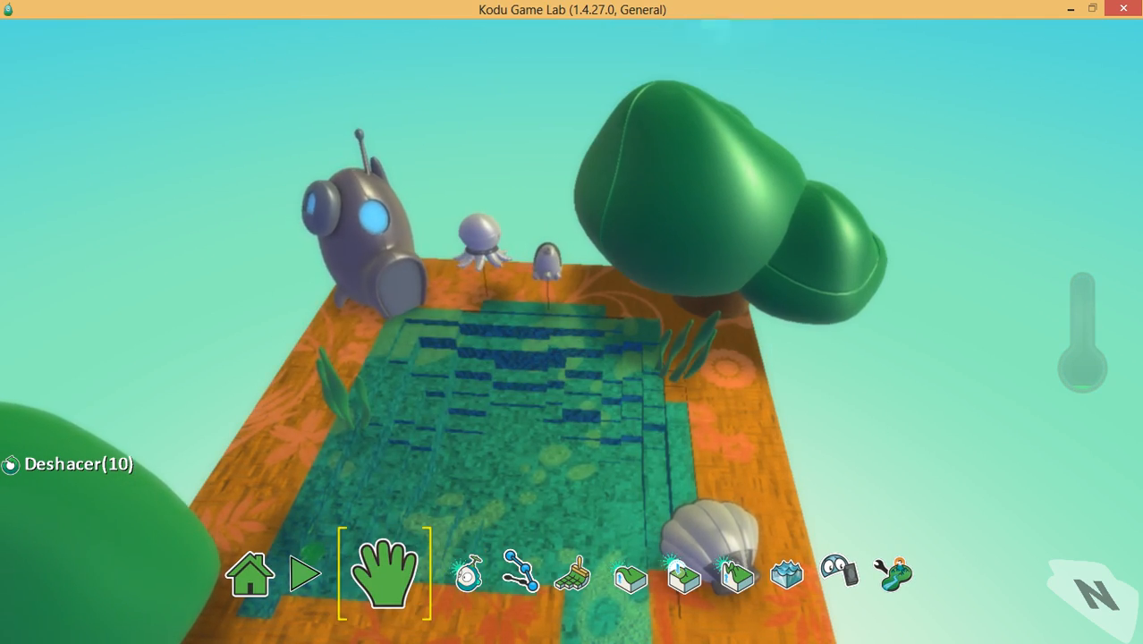
- Rotate the octopus to 92 so that it faces the pool
scroll(572, 322, "up", 5)
scroll(572, 322, "down", 5)
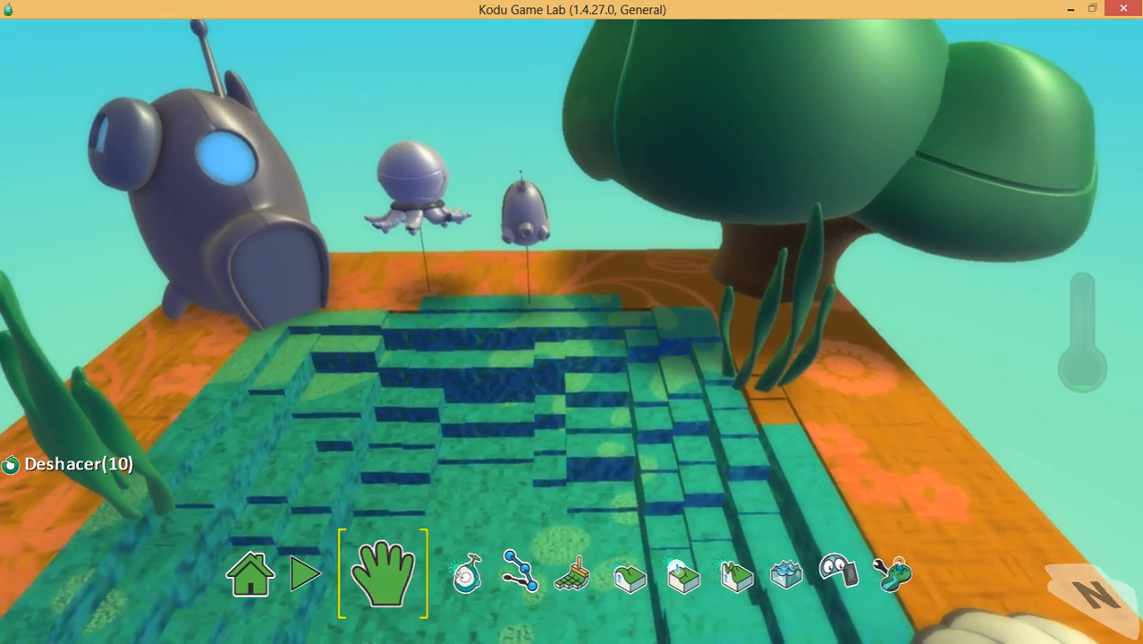
key("Right")
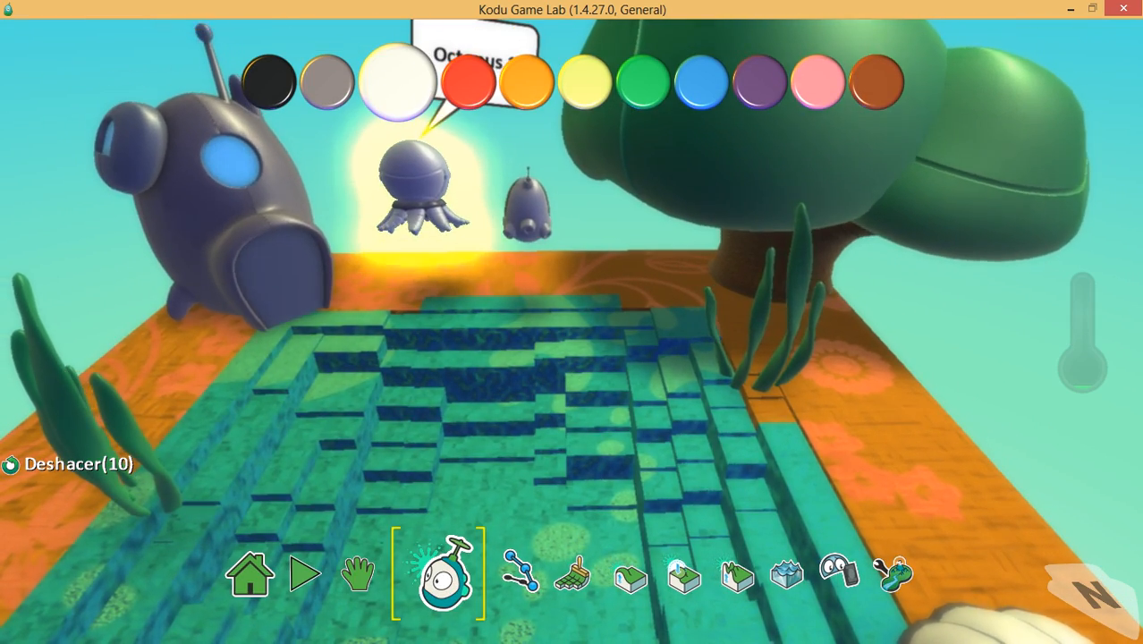
scroll(572, 322, "down", 2)
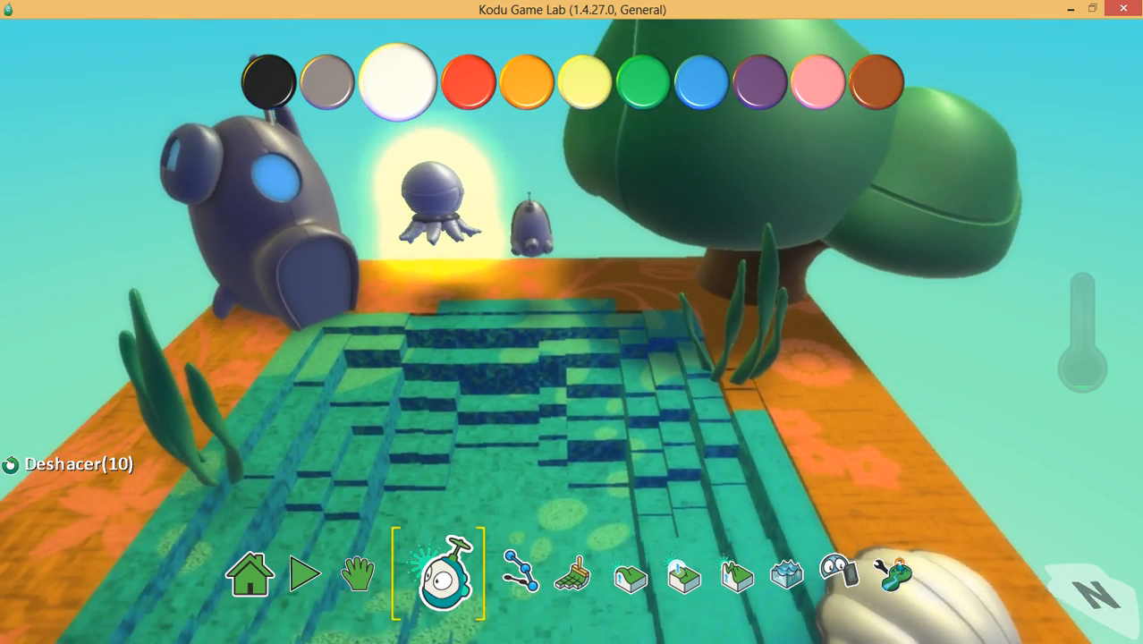
right_click(619, 178)
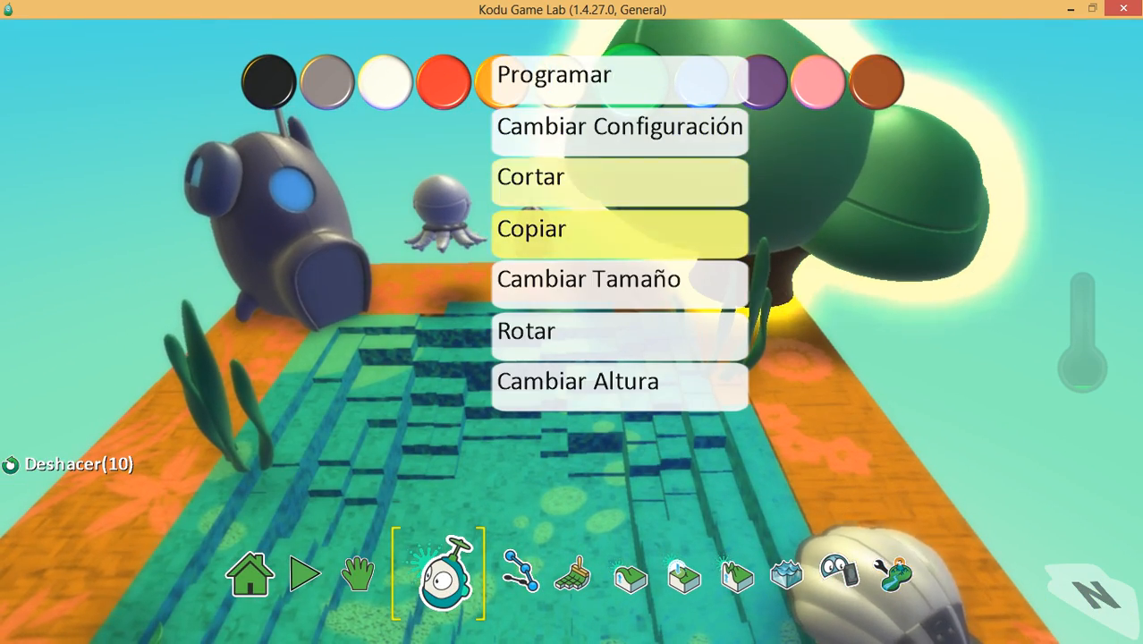
left_click(619, 333)
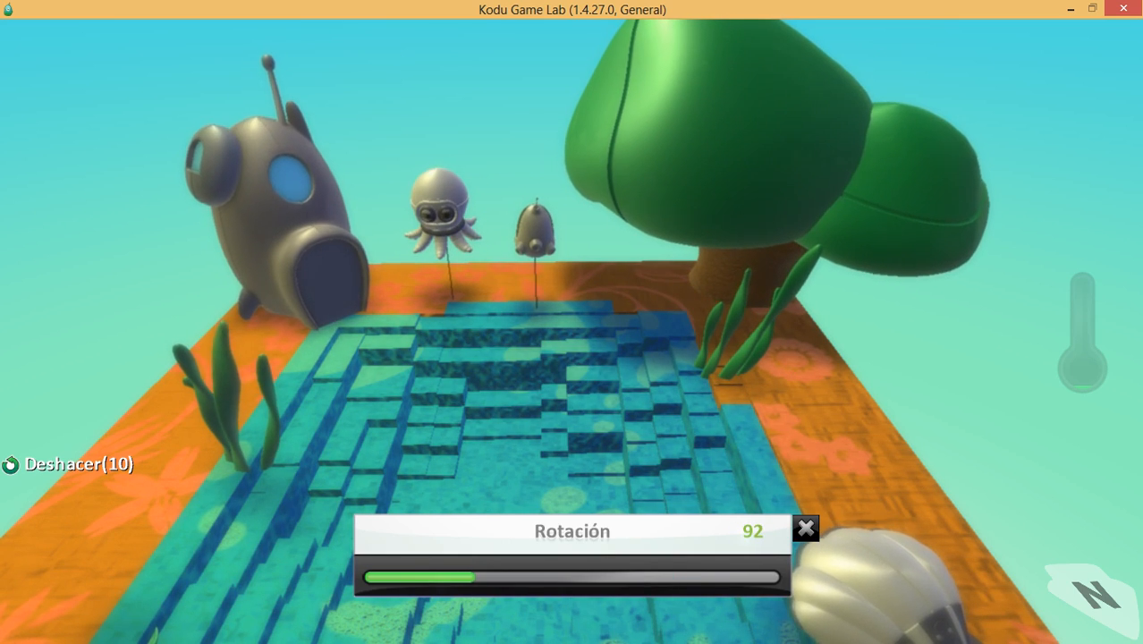
key("Escape")
- Rotate the Kodu beside the octopus to 216 so that it faces the pool
right_click(608, 191)
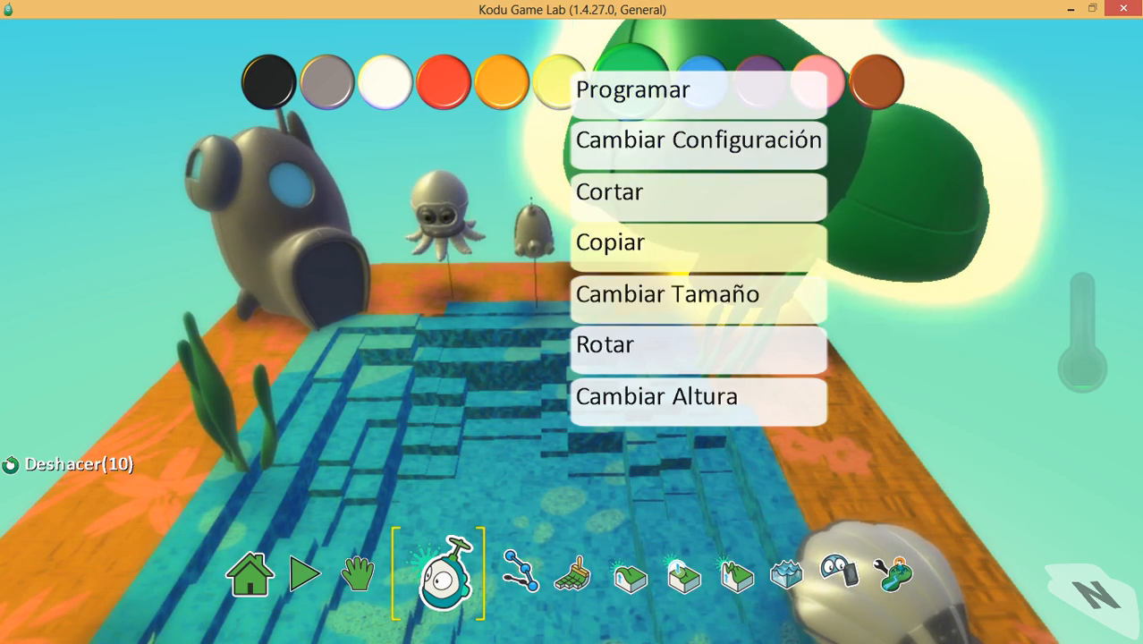
left_click(619, 347)
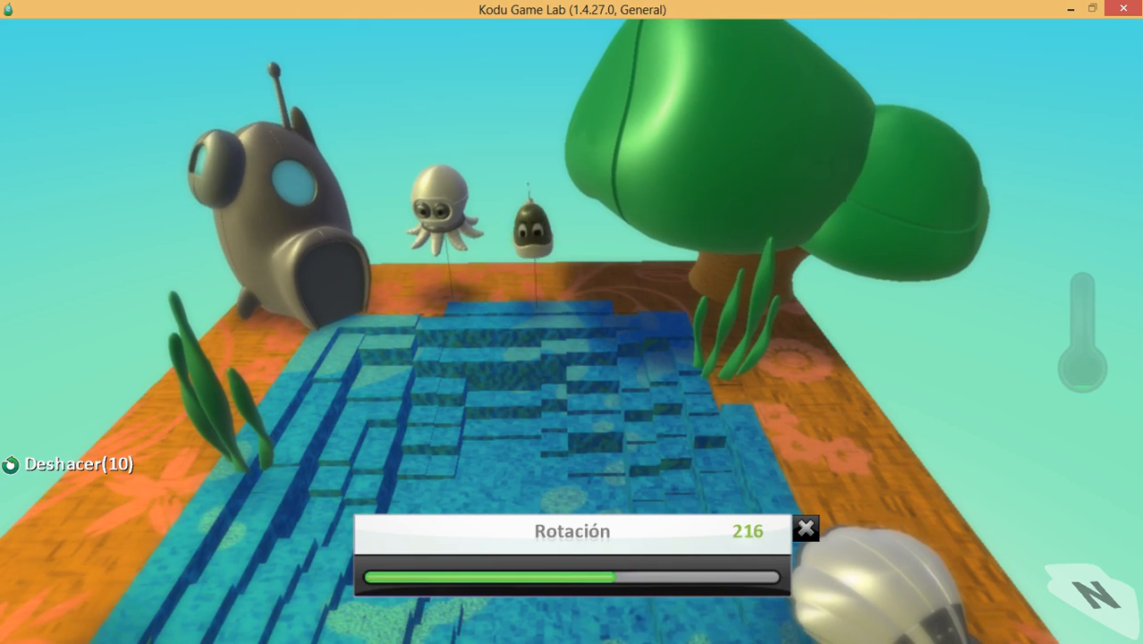
key("Escape")
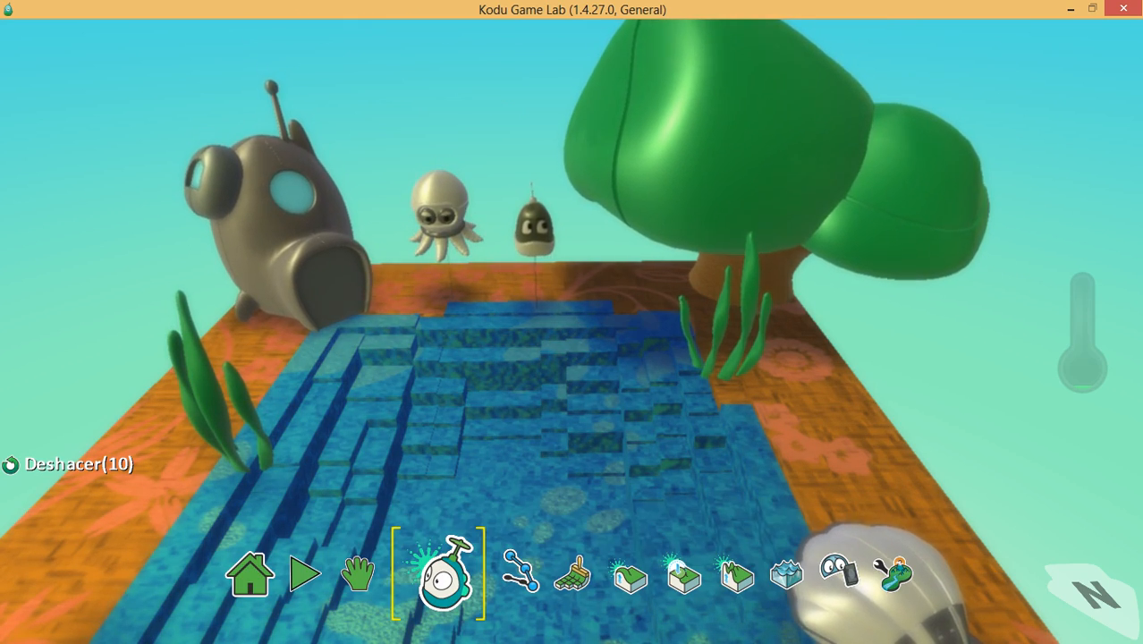
- Lower the octopus to a height of 1,00 so it rests on the ground
right_click(487, 226)
right_click(445, 234)
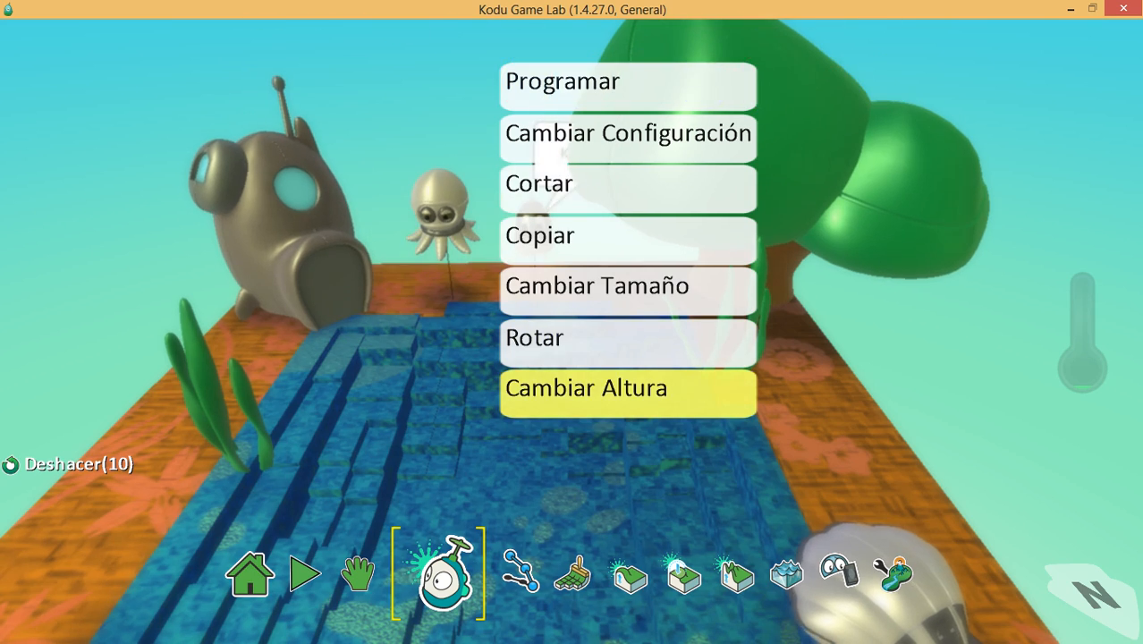
left_click(626, 388)
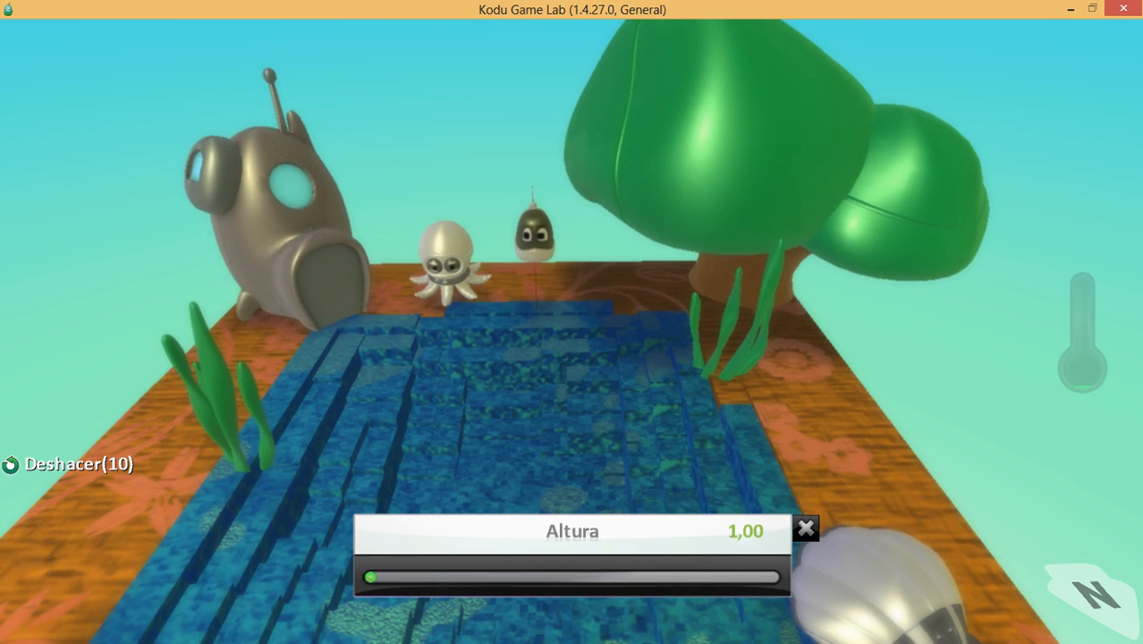
key("Escape")
- Lower the Kodu to a height of 0,75 at the pool's edge
right_click(567, 110)
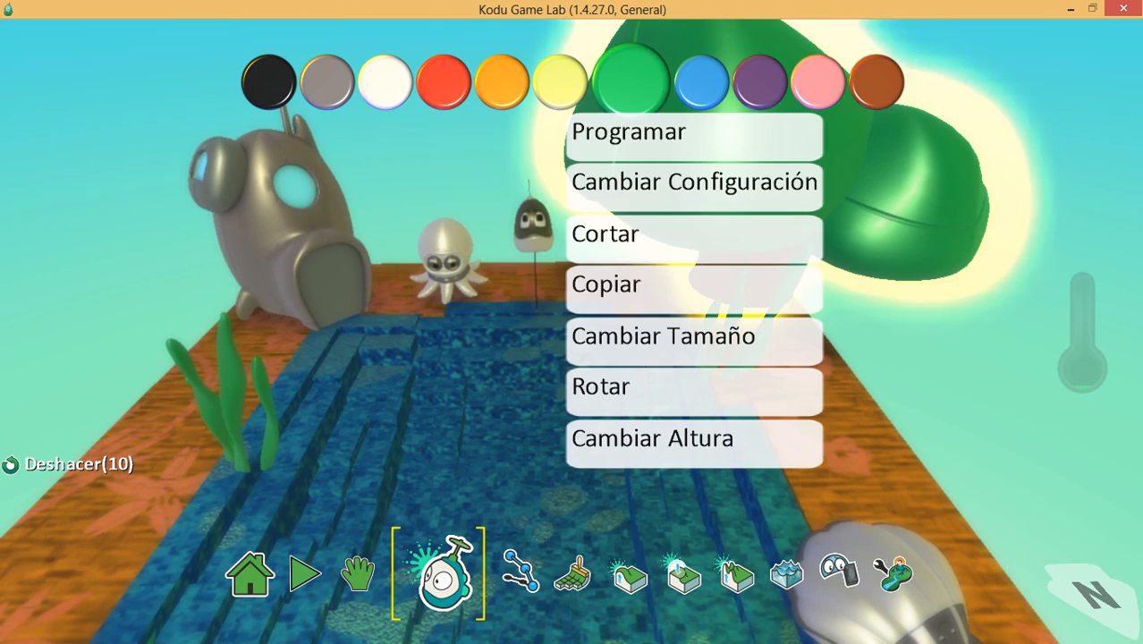
key("Escape")
right_click(576, 74)
left_click(662, 401)
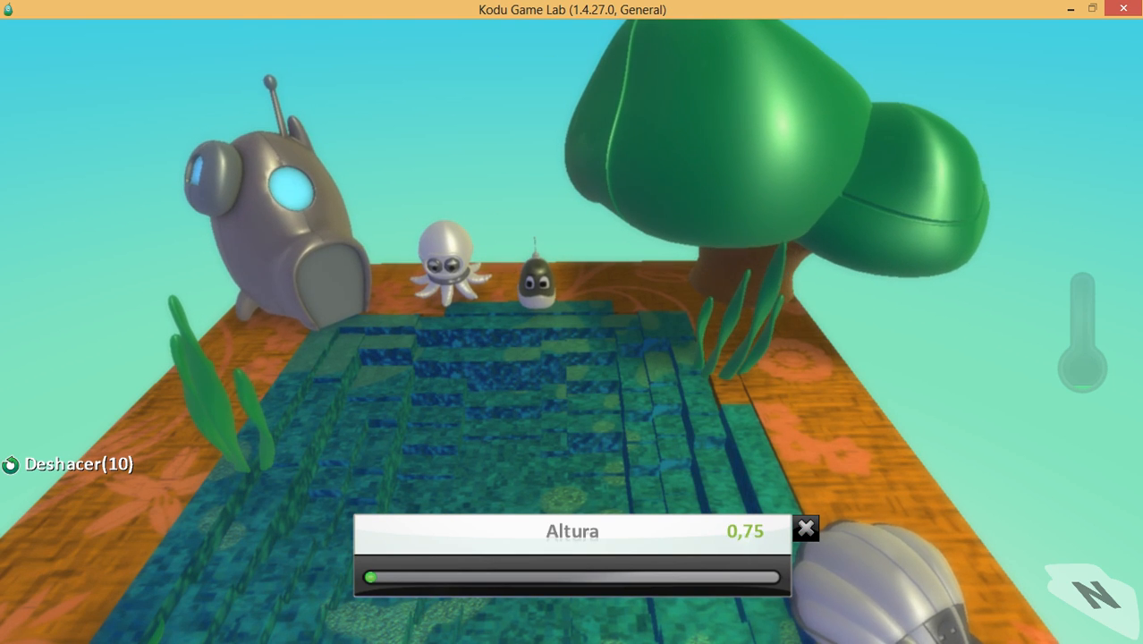
key("Escape")
key("Escape")
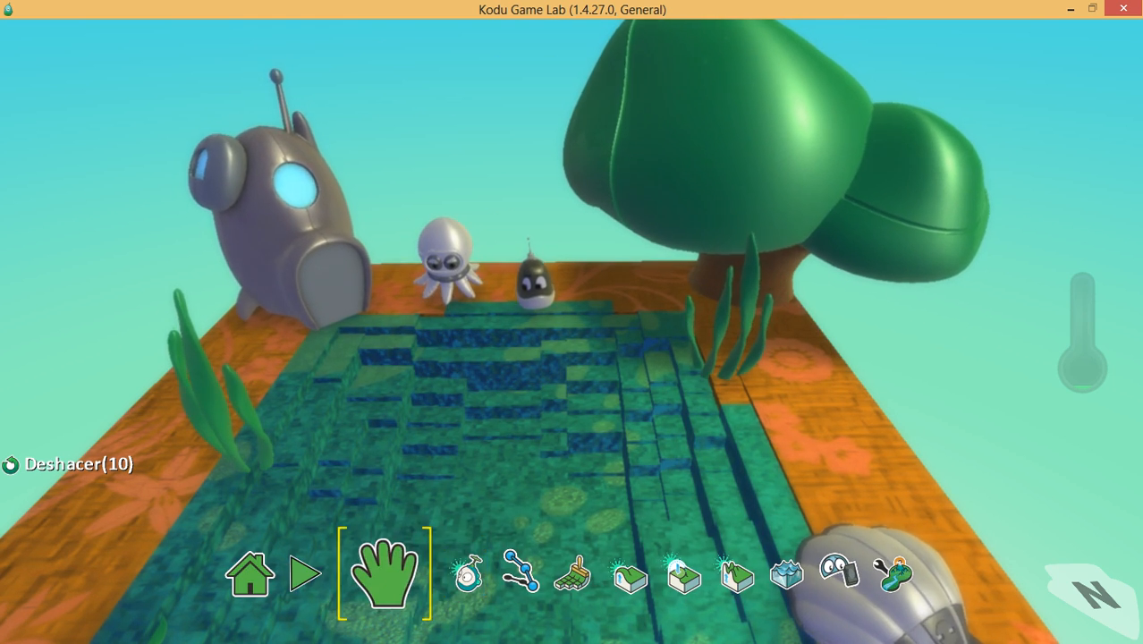
- Enlarge the octopus beside the Kodu to a size of 1,4
right_click_drag(572, 358, 617, 295)
left_click(468, 574)
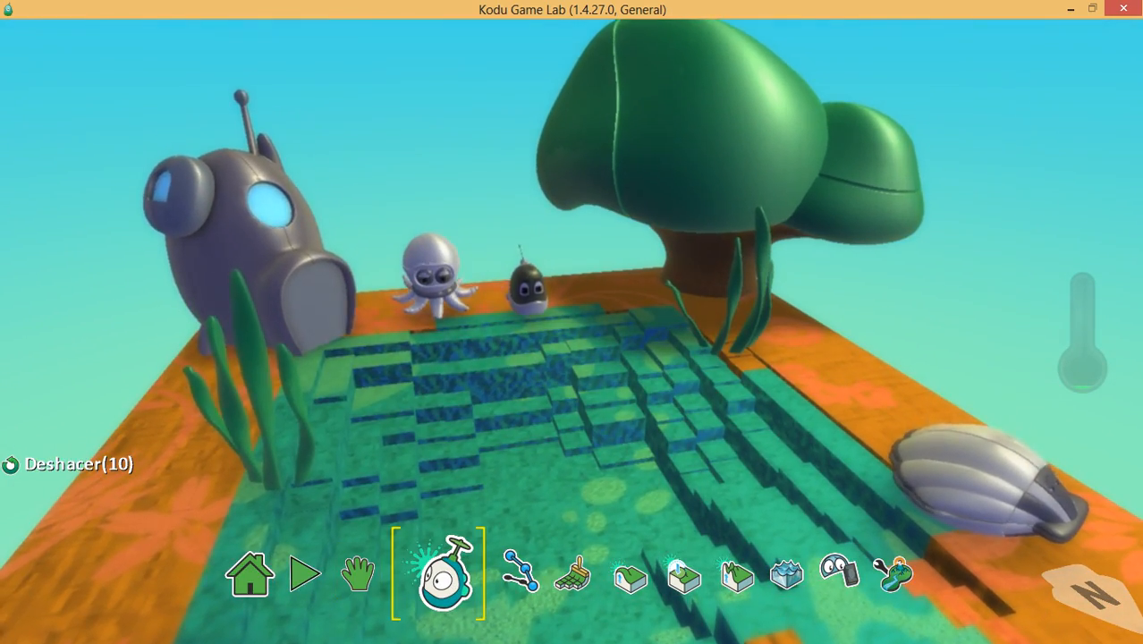
right_click(531, 290)
key("Down")
key("Down")
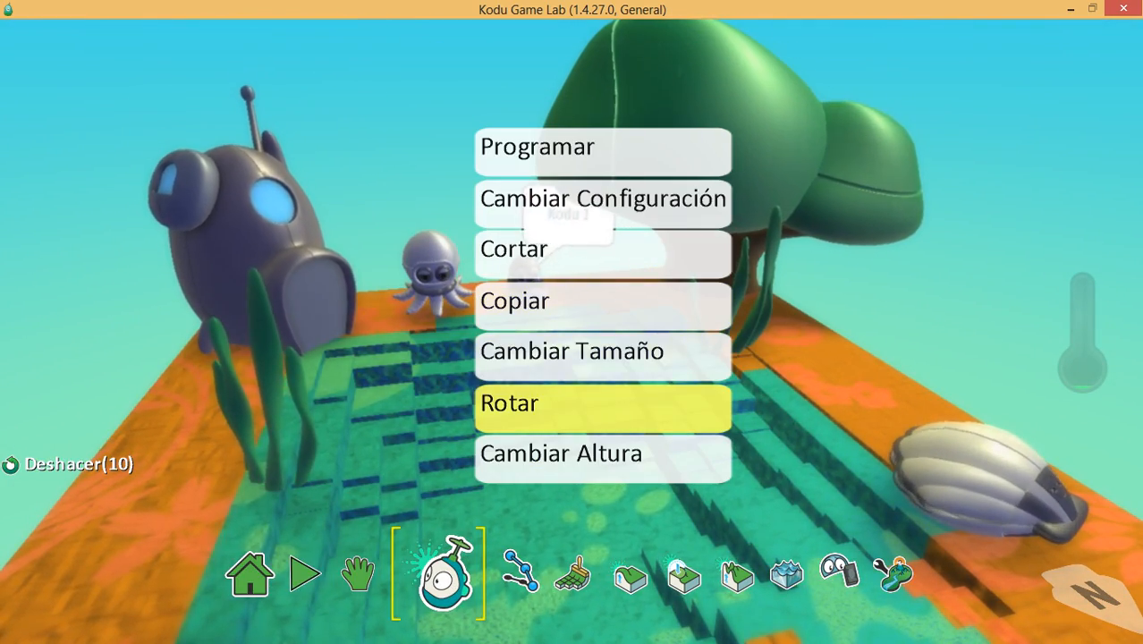
key("Up")
key("Return")
key("Right")
key("Right")
key("Right")
key("Right")
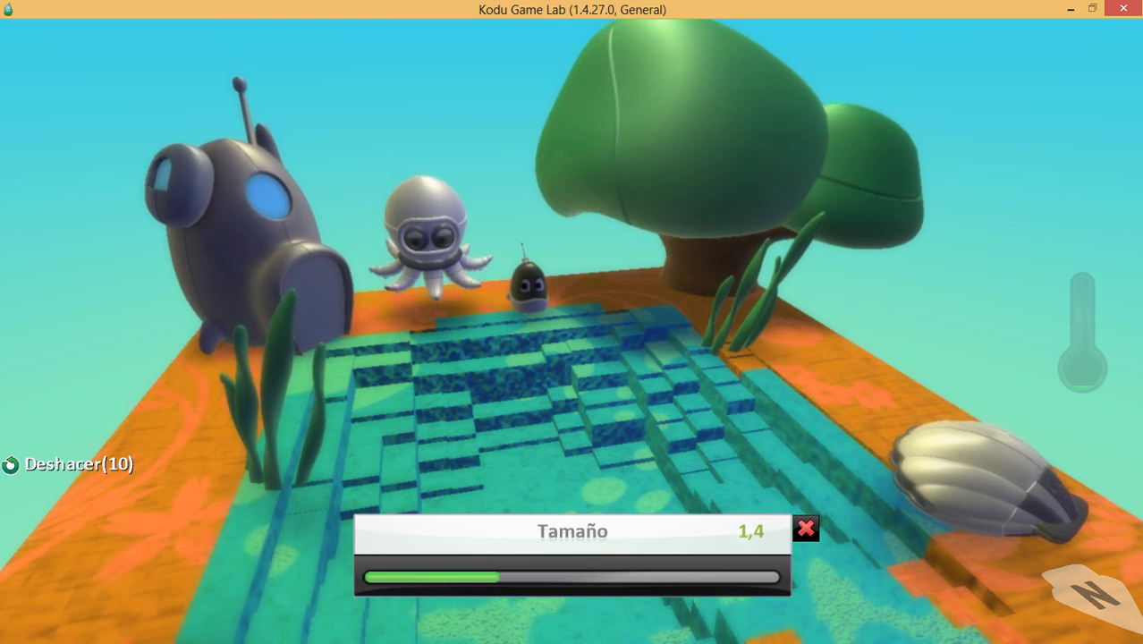
left_click(806, 527)
right_click(395, 523)
key("Escape")
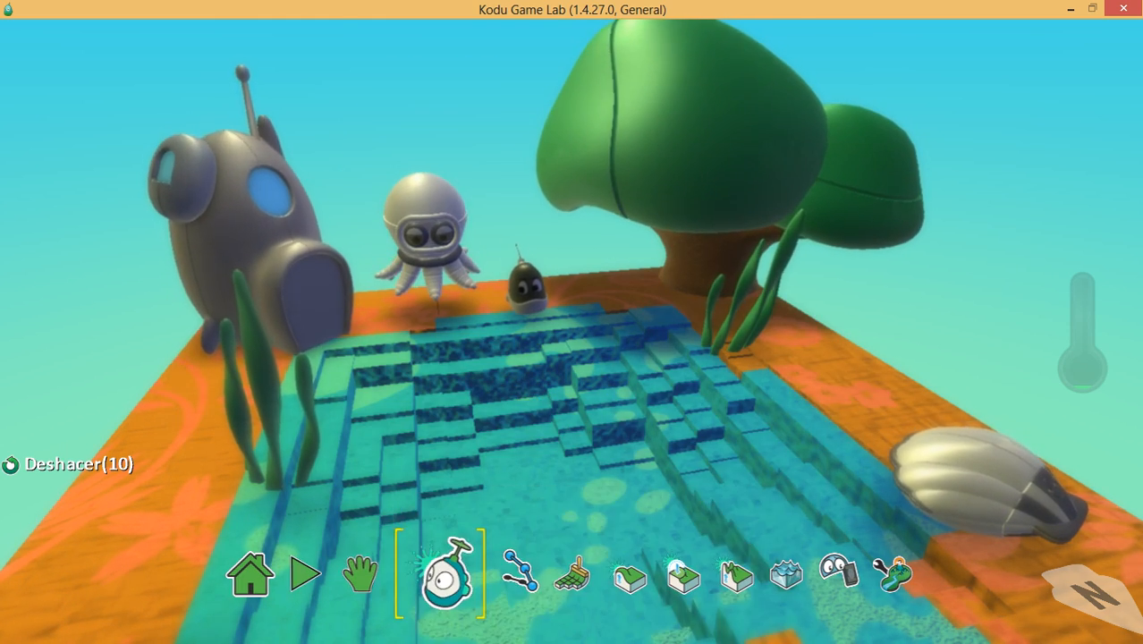
- Place a corner pipe in the pool's corner near the tall tree and the water plant
key("Left")
scroll(572, 322, "down", 2)
scroll(571, 322, "down", 1)
left_click_drag(572, 322, 572, 360)
right_click_drag(572, 360, 483, 340)
scroll(572, 322, "up", 1)
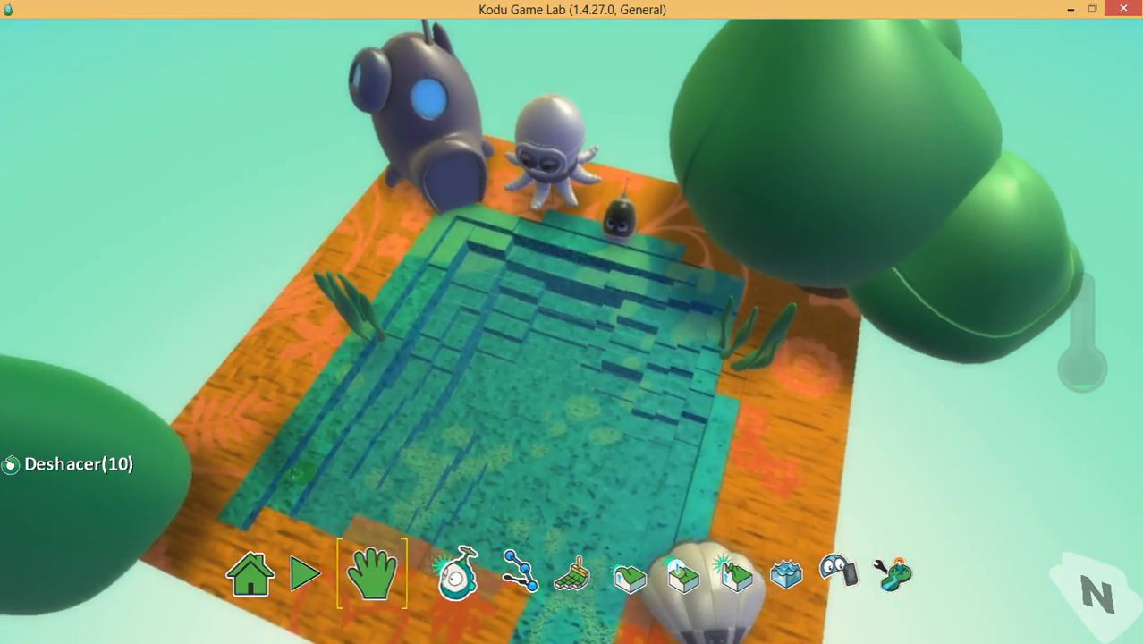
scroll(572, 322, "down", 1)
scroll(571, 322, "up", 1)
right_click_drag(572, 322, 447, 322)
key("Right")
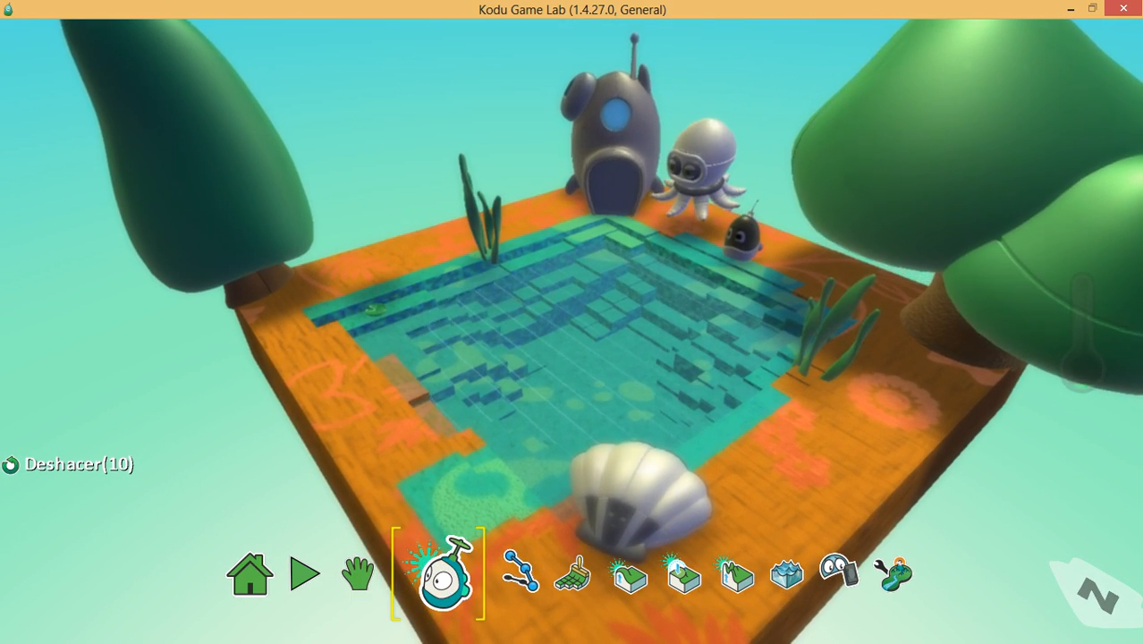
key("Return")
key("Up")
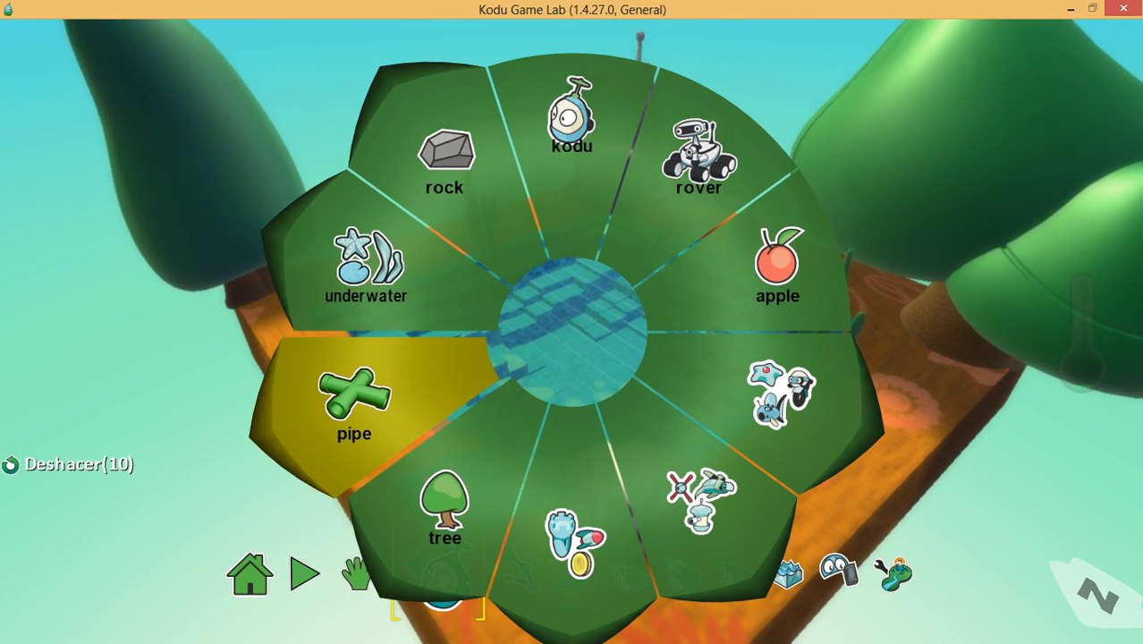
key("Return")
key("Right")
key("Up")
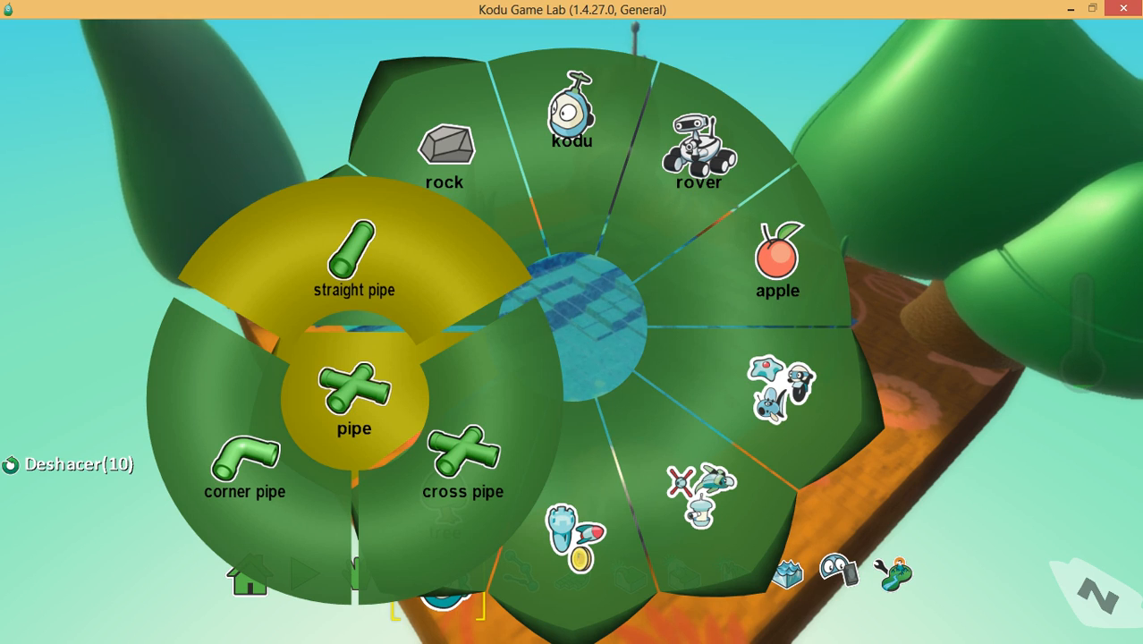
key("Right")
key("Left")
key("Up")
key("Left")
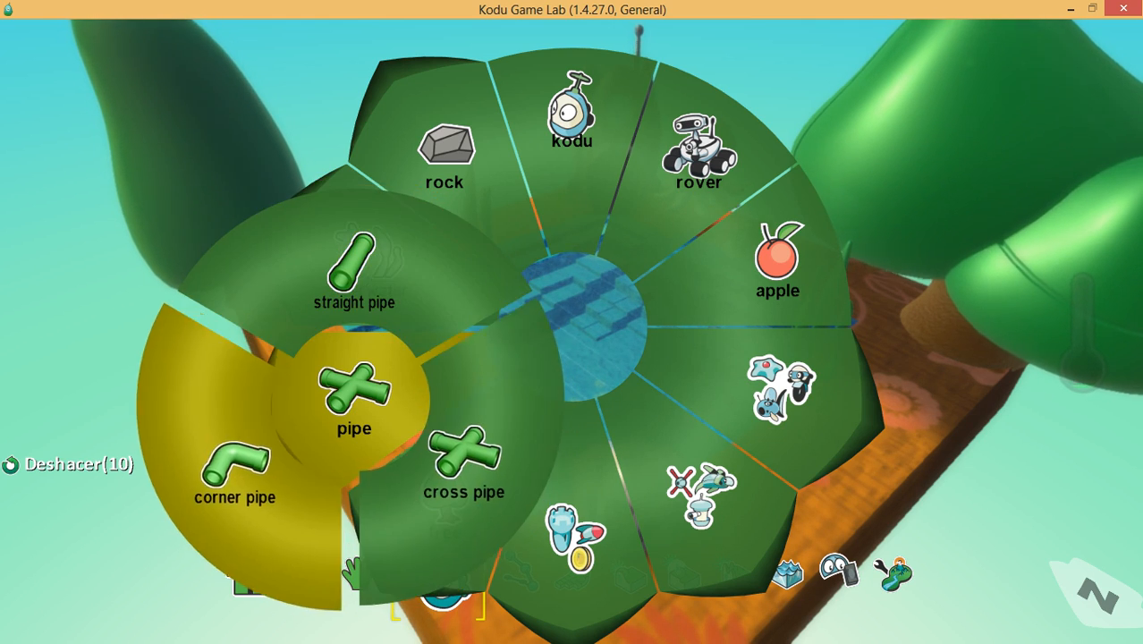
key("Return")
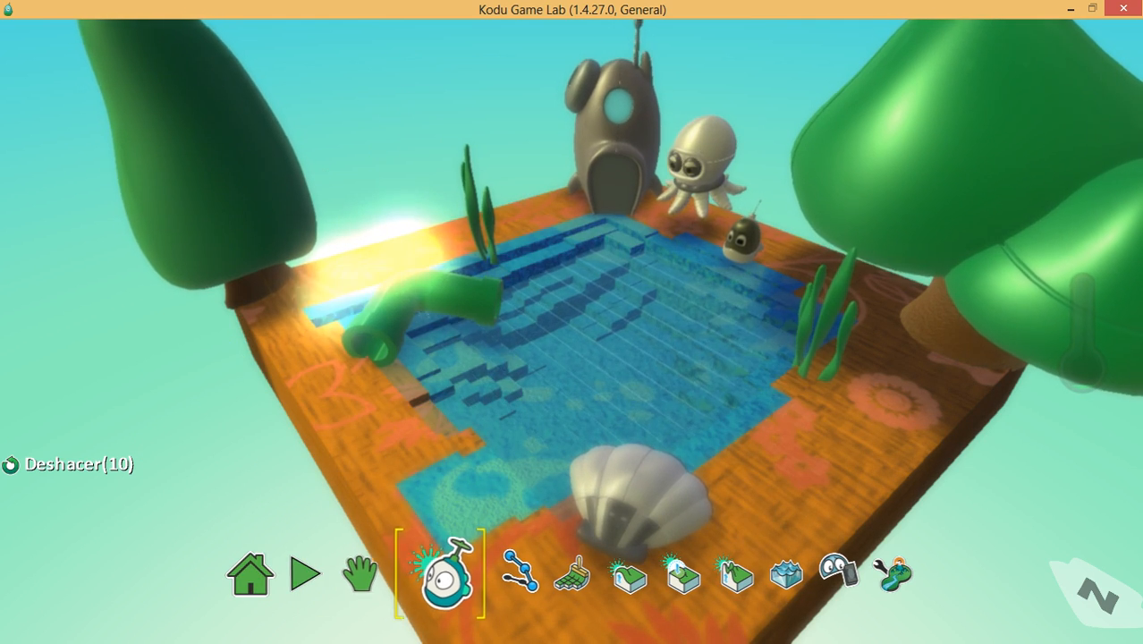
- Shrink the corner pipe to a size of 0,3
right_click(424, 295)
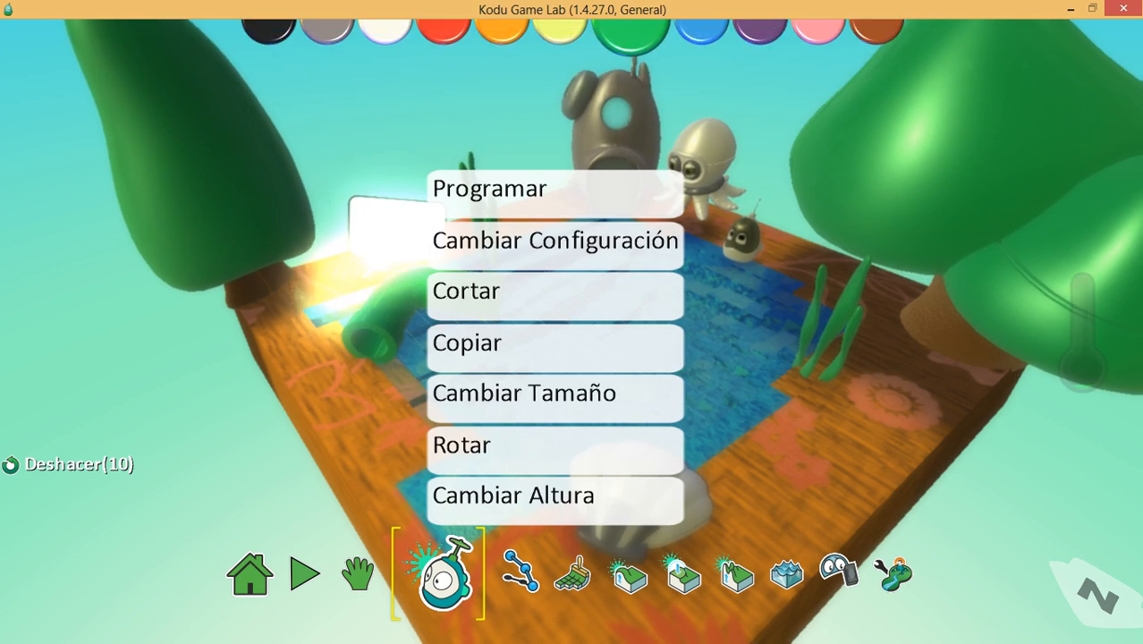
right_click(424, 295)
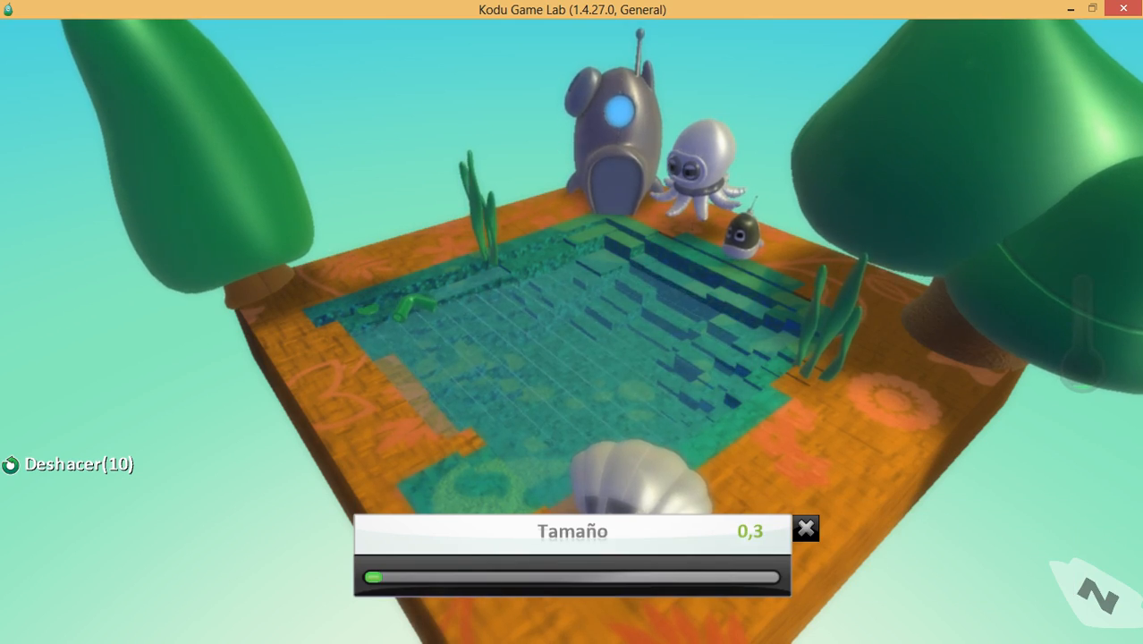
key("Escape")
key("Escape")
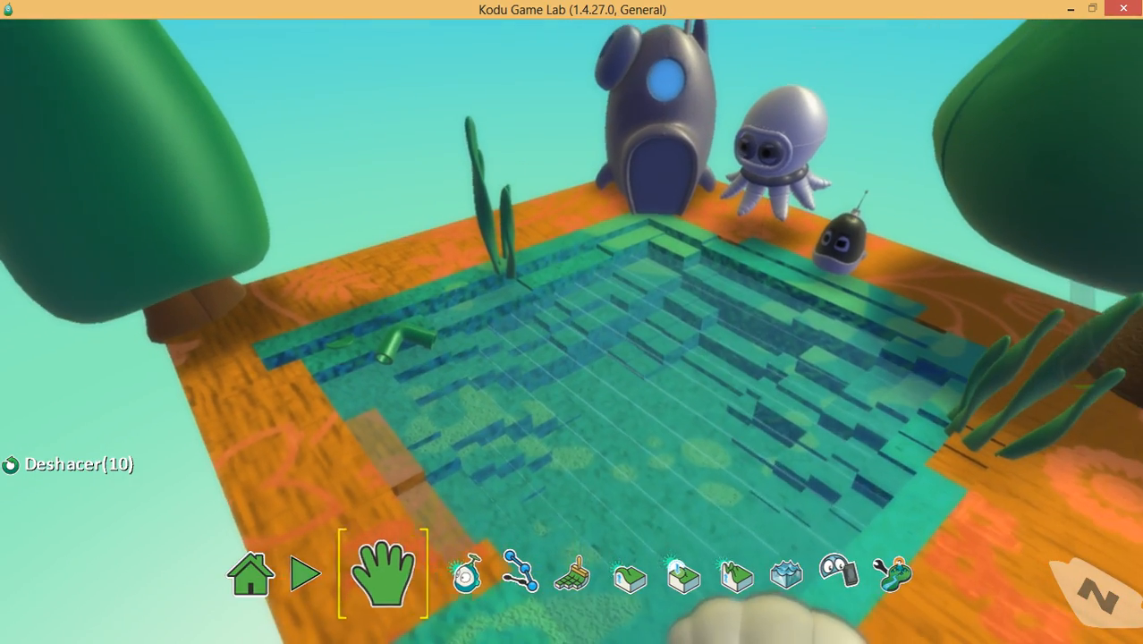
- Place a rock at the pool's edge and an apple in the water, both close to the corner pipe
left_click(414, 572)
left_click(573, 327)
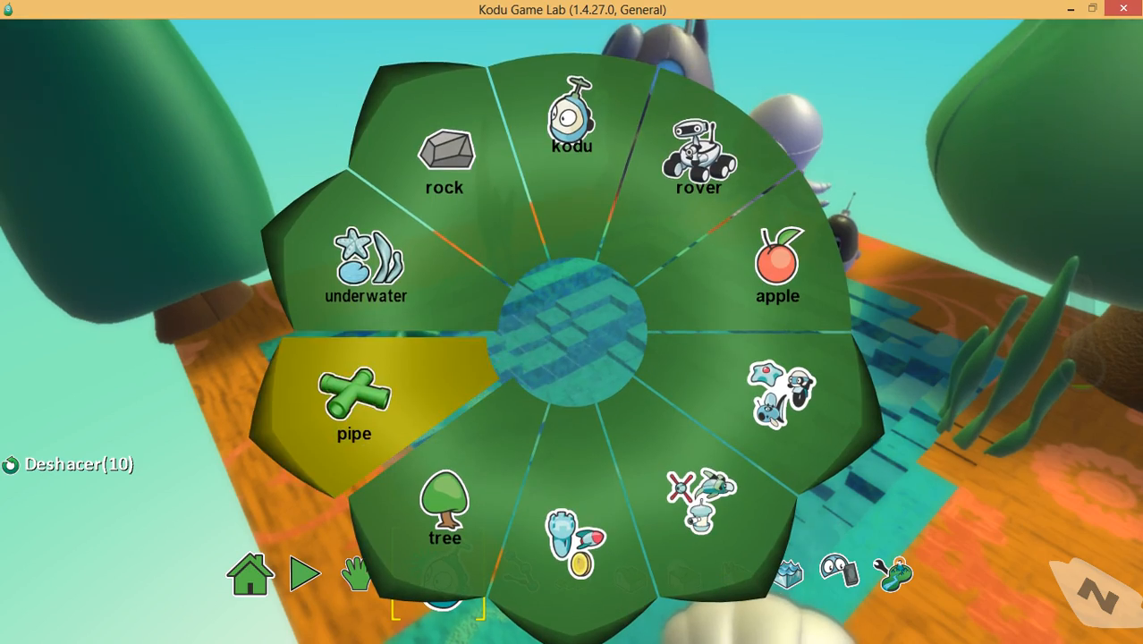
left_click(437, 152)
key("Escape")
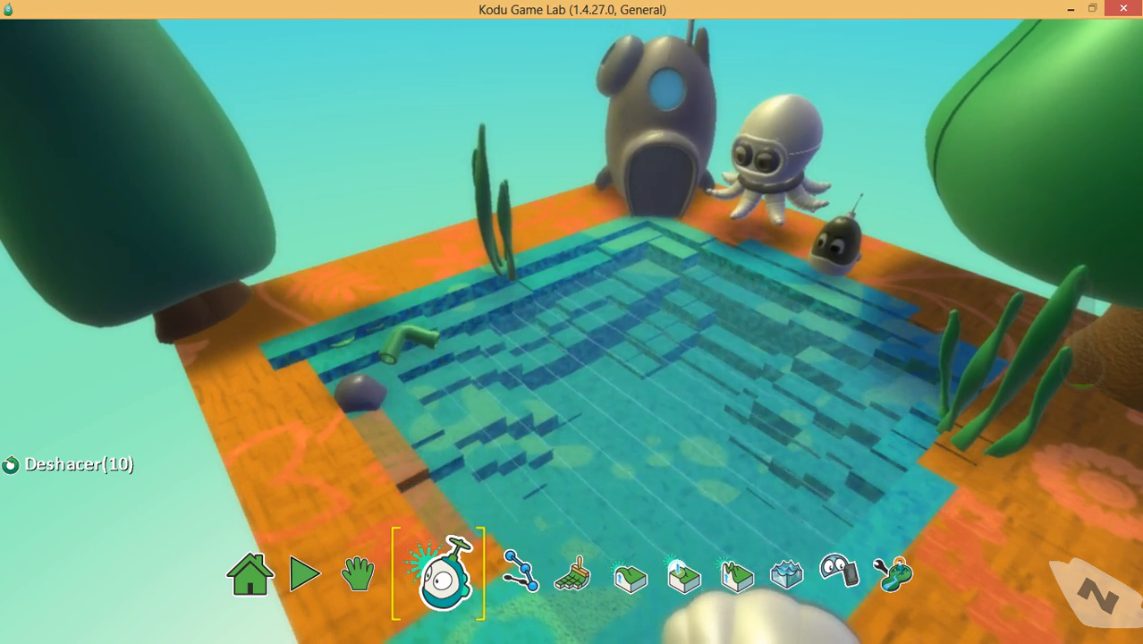
left_click(573, 326)
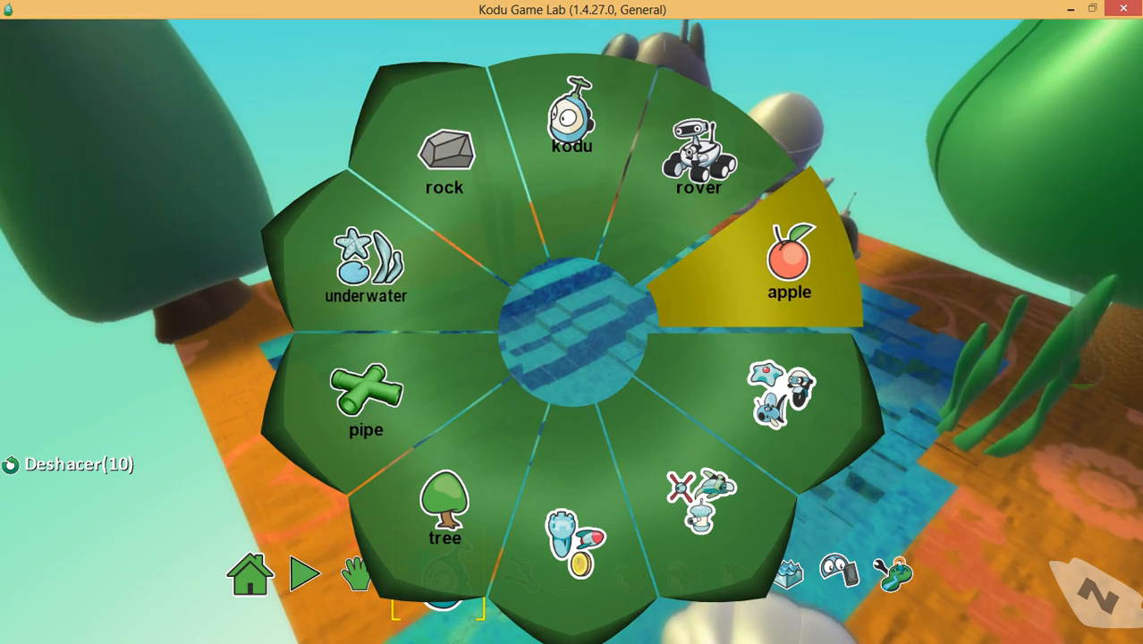
left_click(778, 266)
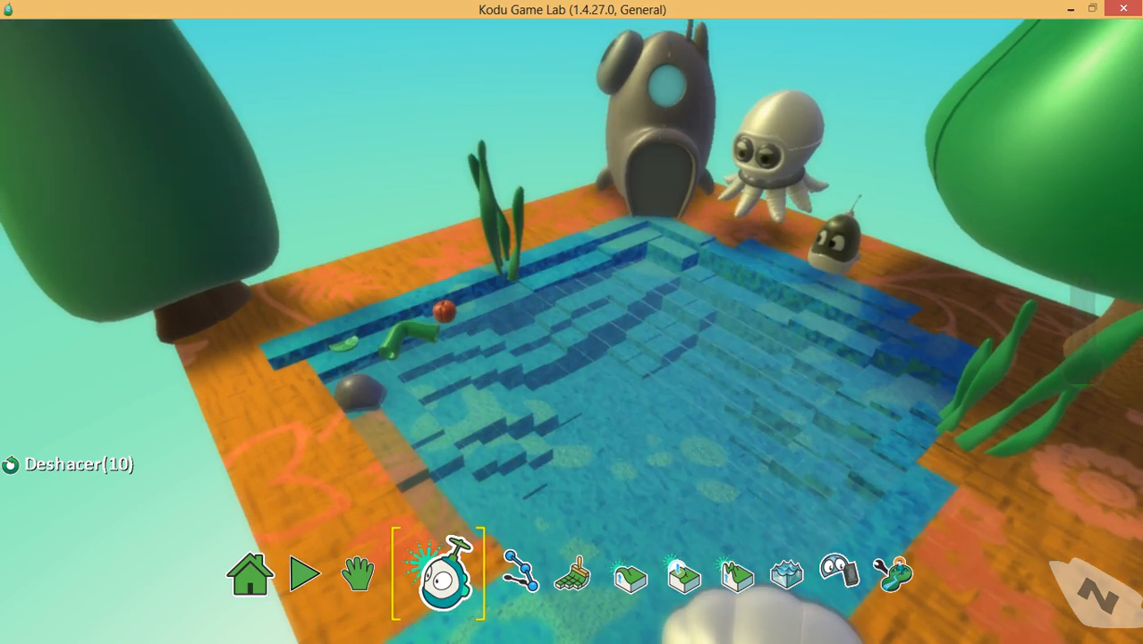
- Colour the apple, the corner pipe and the rock black
left_click(358, 574)
scroll(573, 331, "up", 3)
right_click_drag(572, 331, 626, 295)
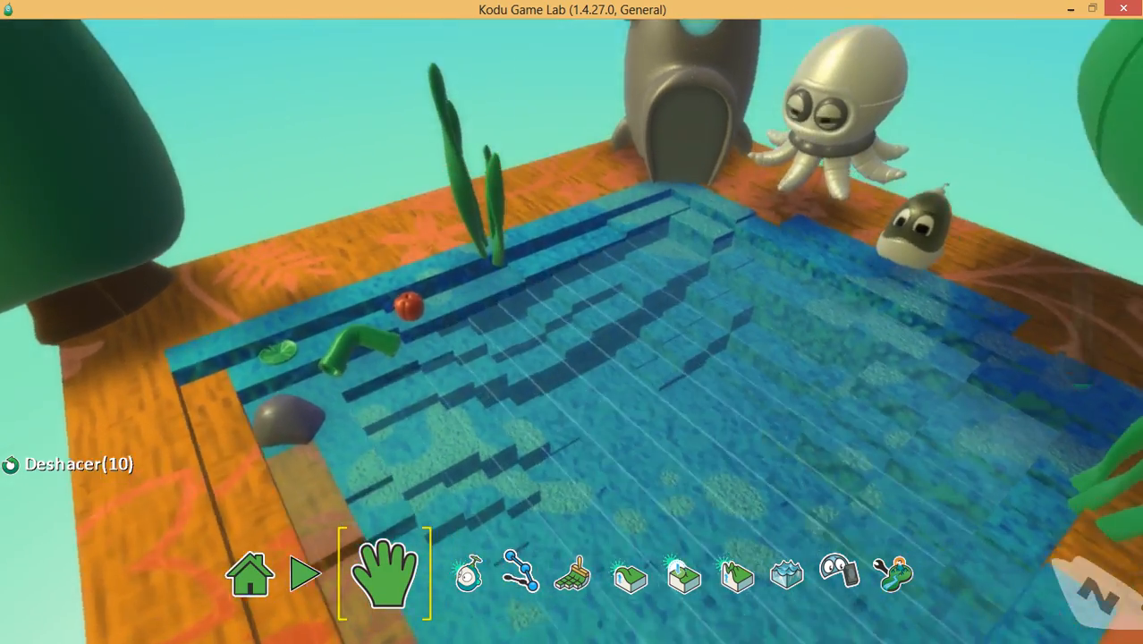
left_click(467, 574)
mouse_move(409, 309)
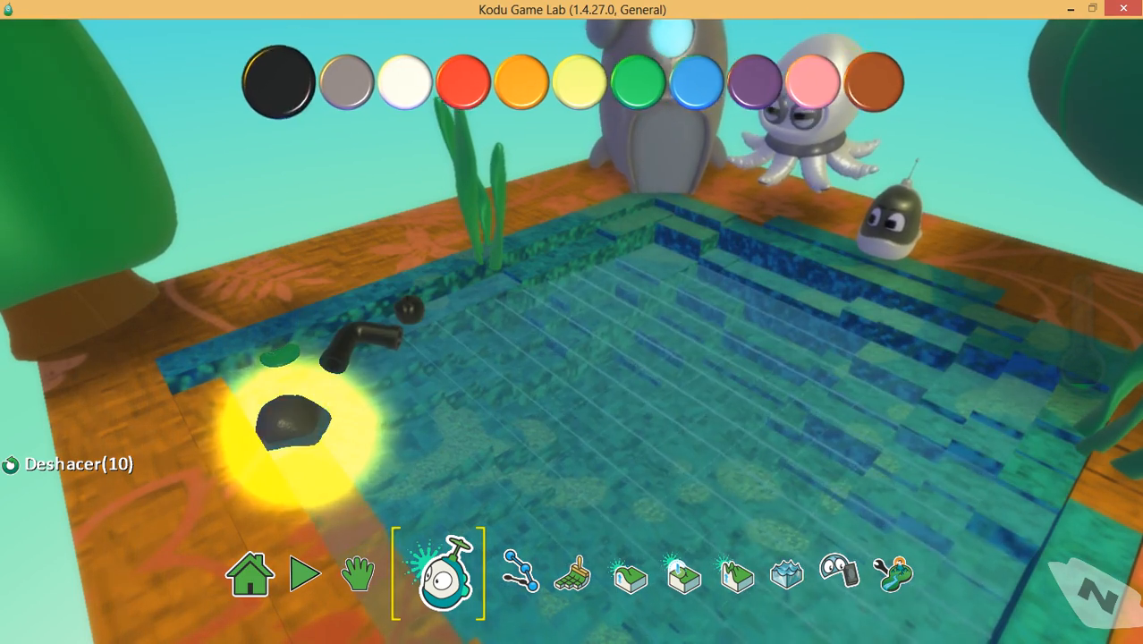
mouse_move(362, 344)
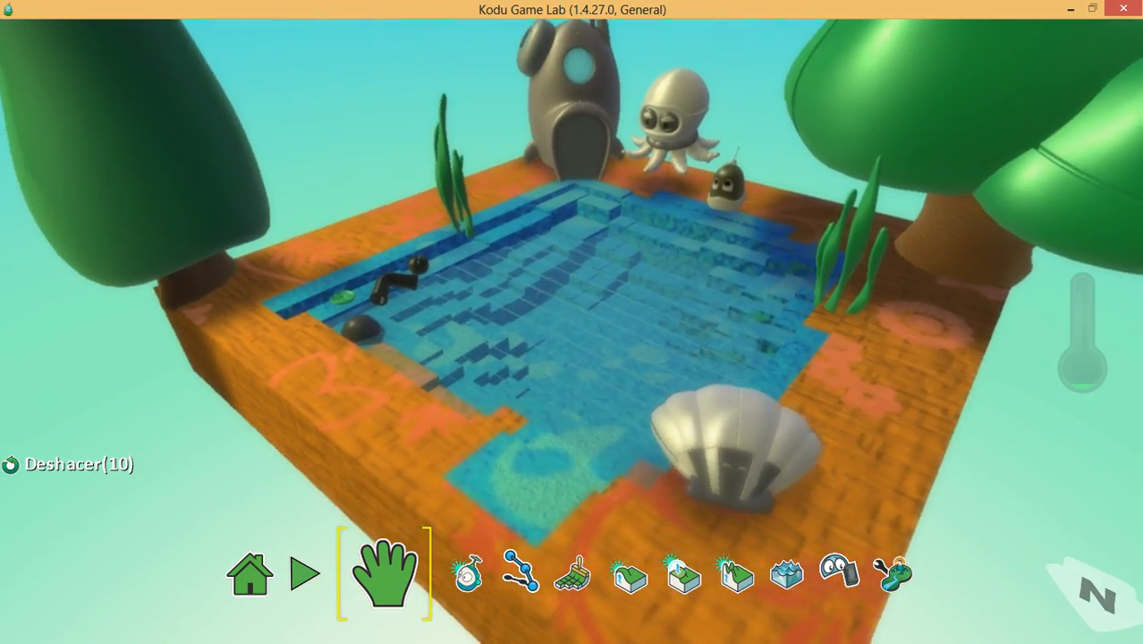
- Place a pushpad on the orange ground between the water plant and the grey hut
scroll(571, 331, "up", 3)
right_click_drag(572, 322, 357, 286)
key("Right")
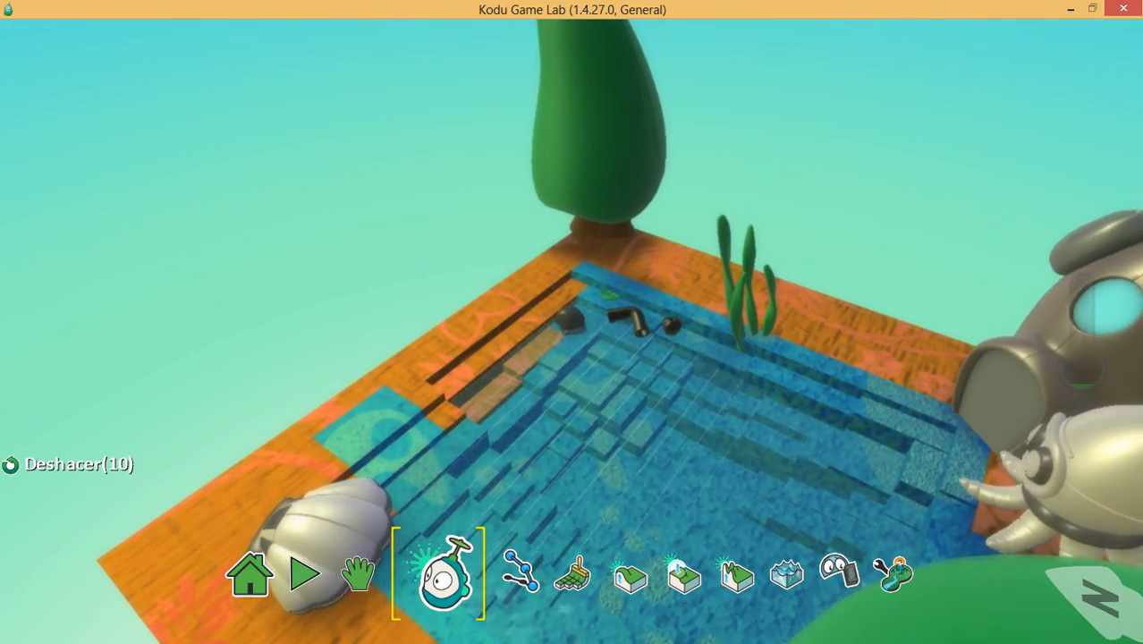
key("Left")
right_click_drag(571, 322, 689, 371)
key("Right")
key("Right")
key("Left")
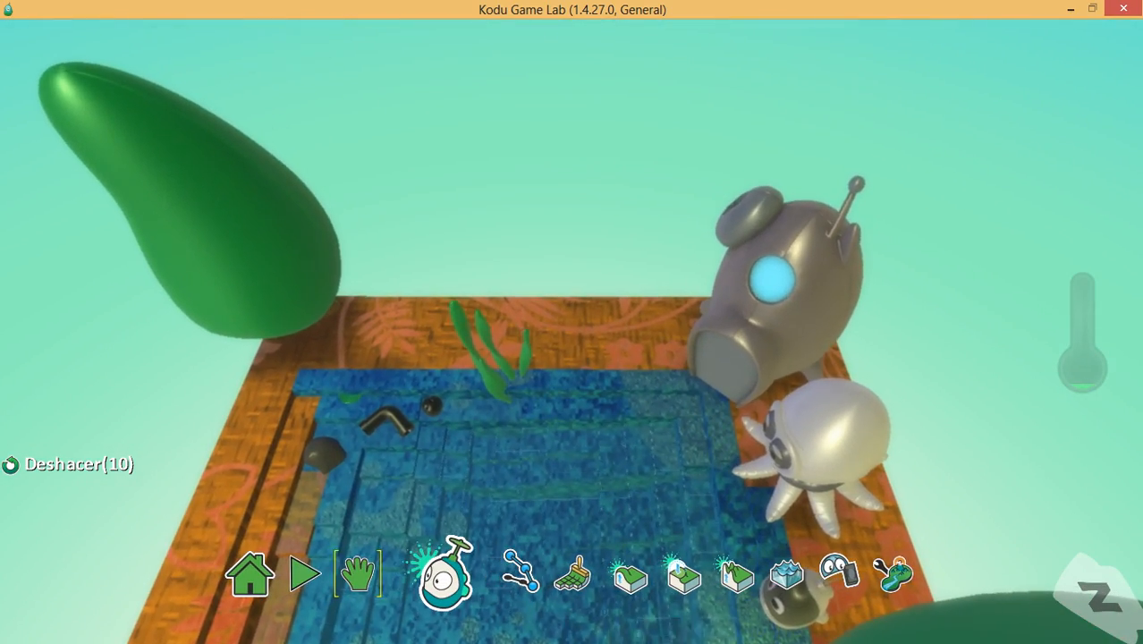
key("Return")
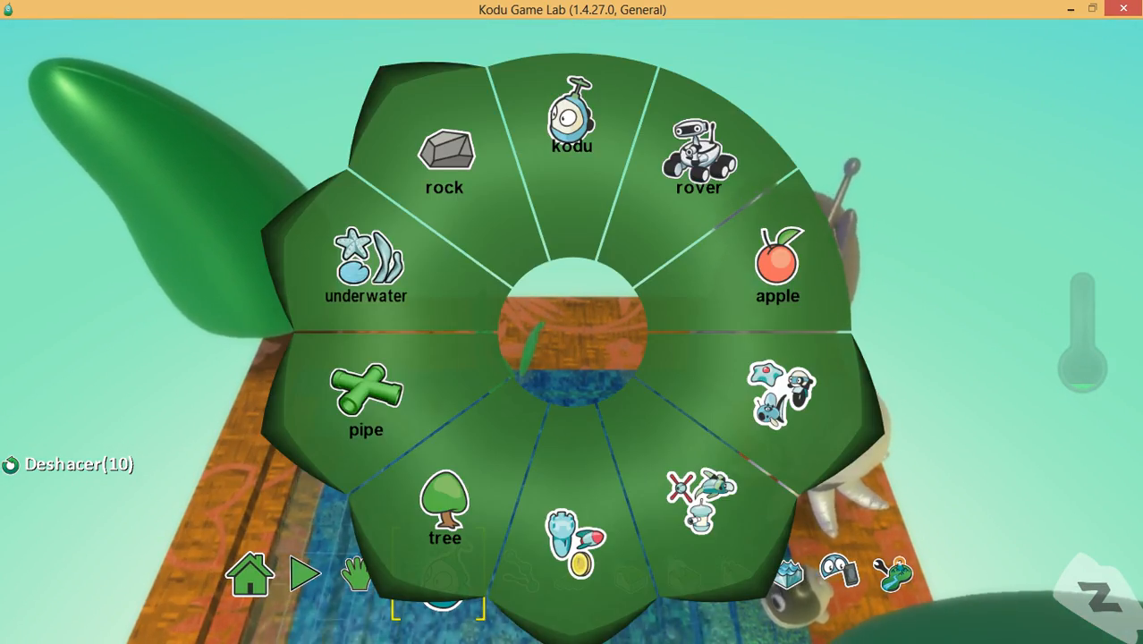
key("Return")
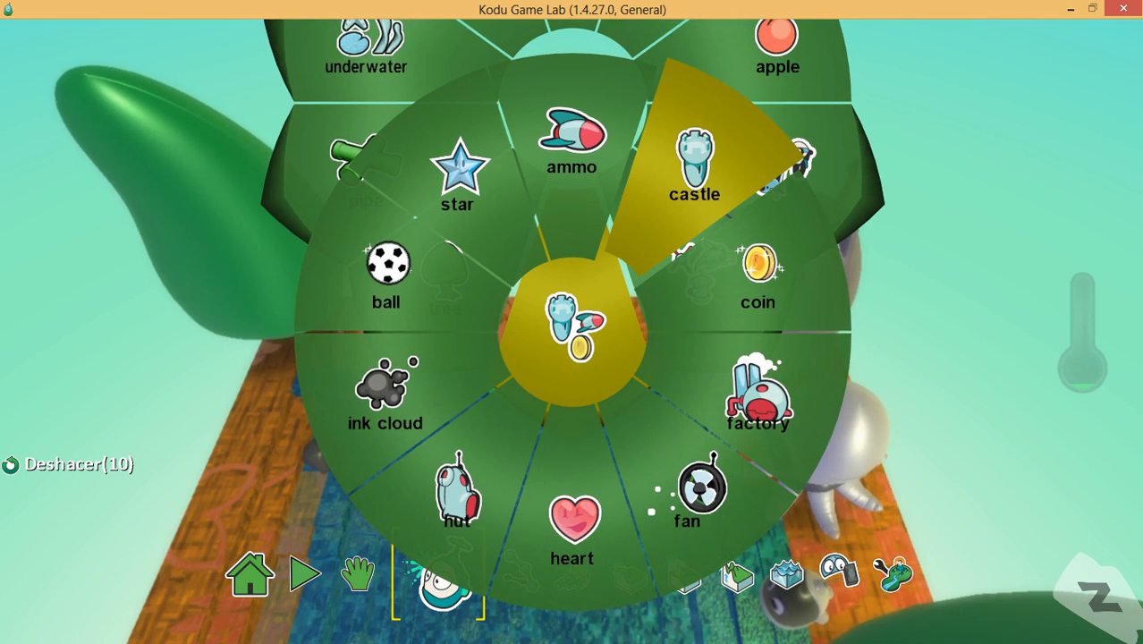
key("Escape")
key("Return")
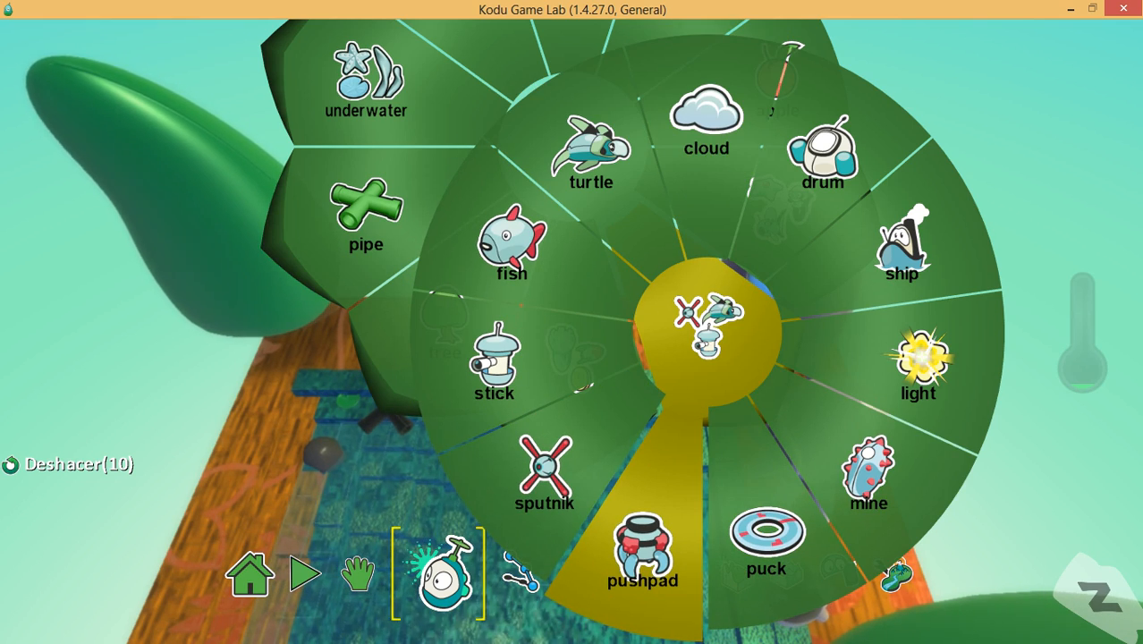
key("Return")
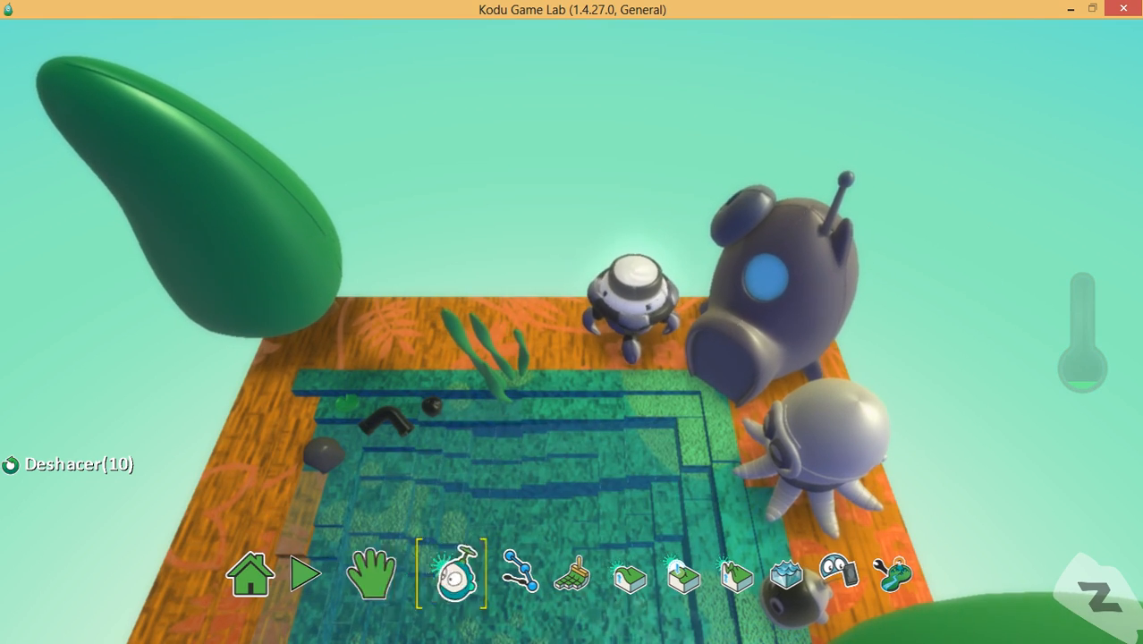
- Shrink the pushpad next to the hut to a size of 0,6
mouse_move(572, 358)
right_mouse_down()
mouse_move(586, 232)
mouse_move(581, 295)
right_mouse_up()
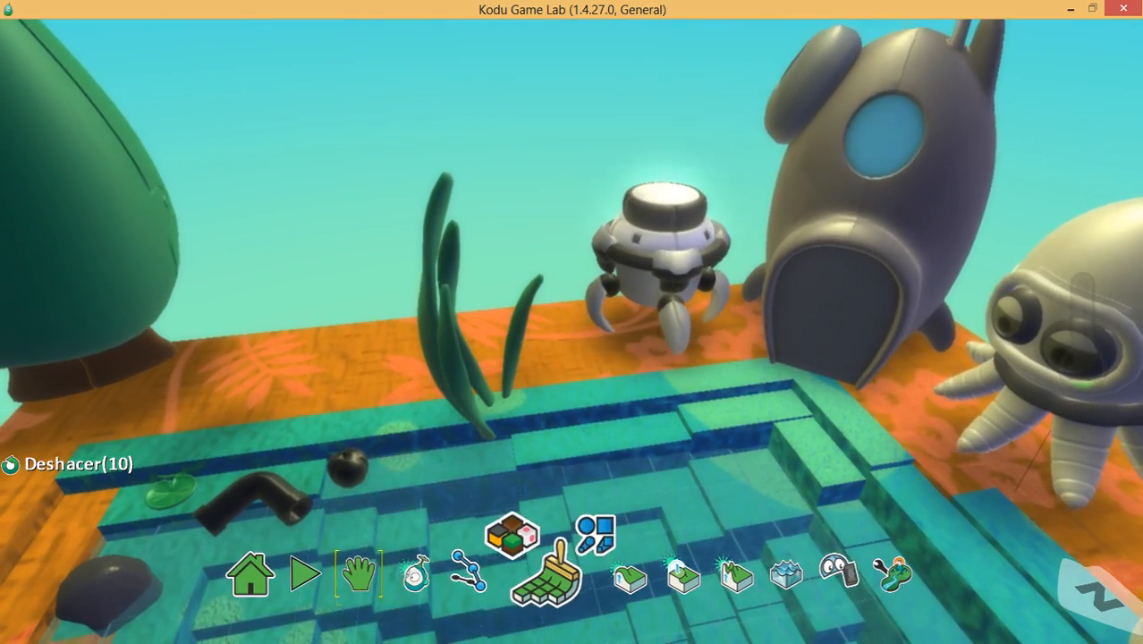
left_click(445, 574)
right_click(675, 237)
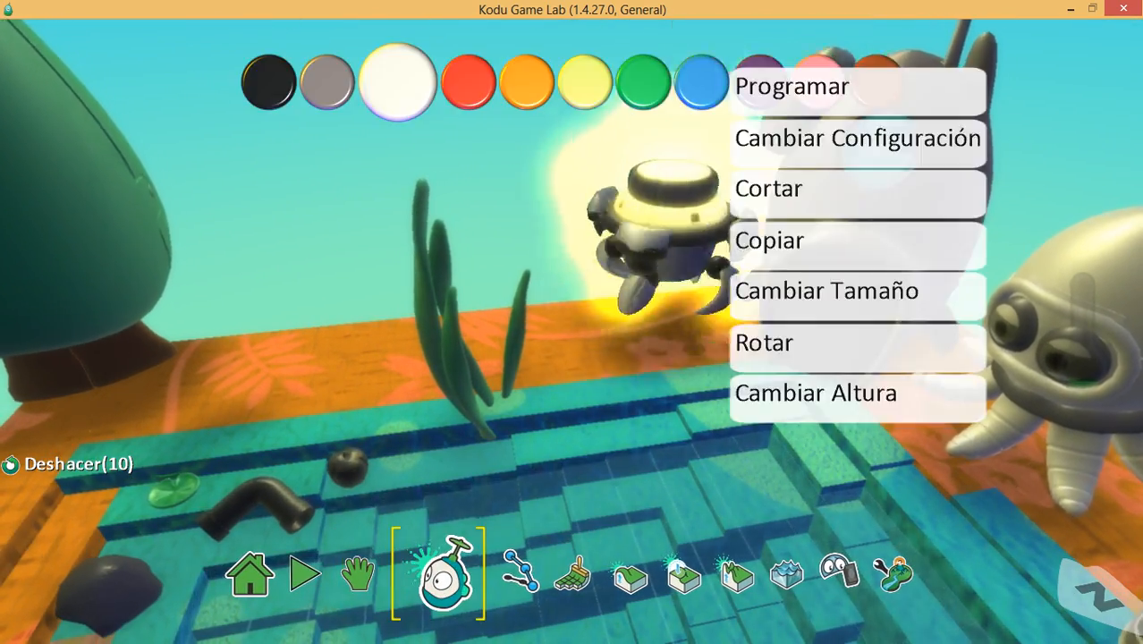
left_click(826, 291)
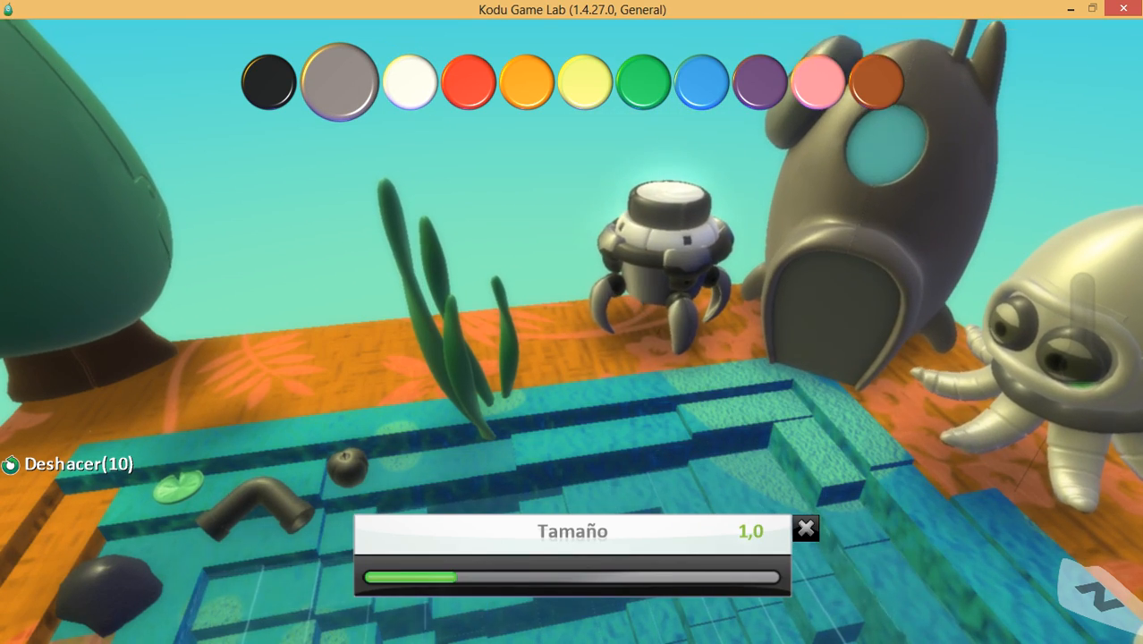
key("Left")
key("Left")
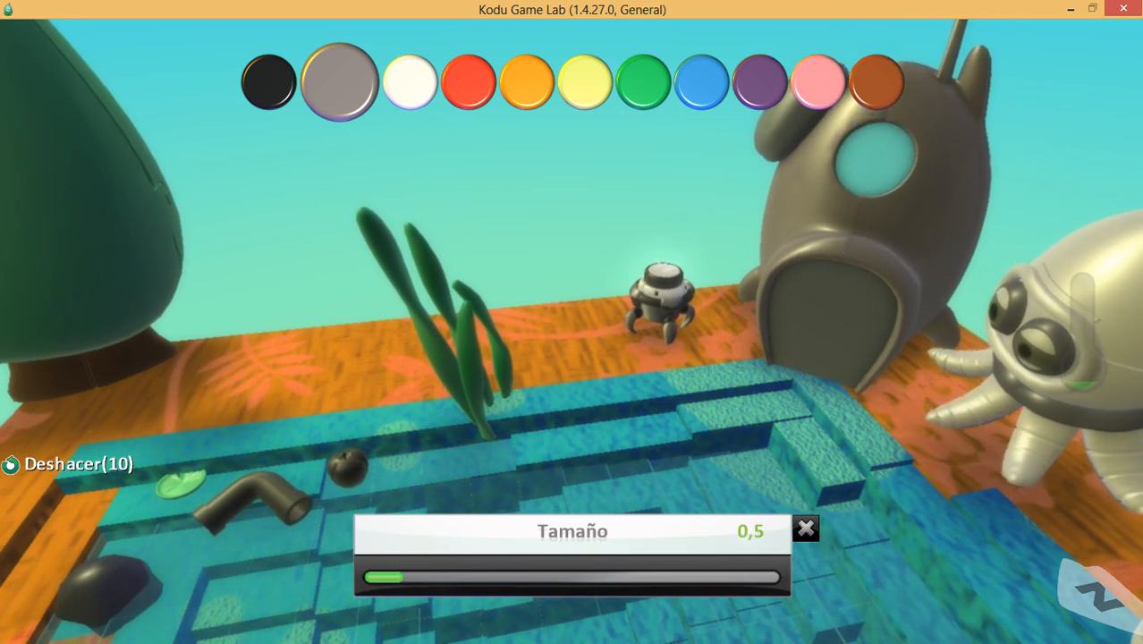
key("Right")
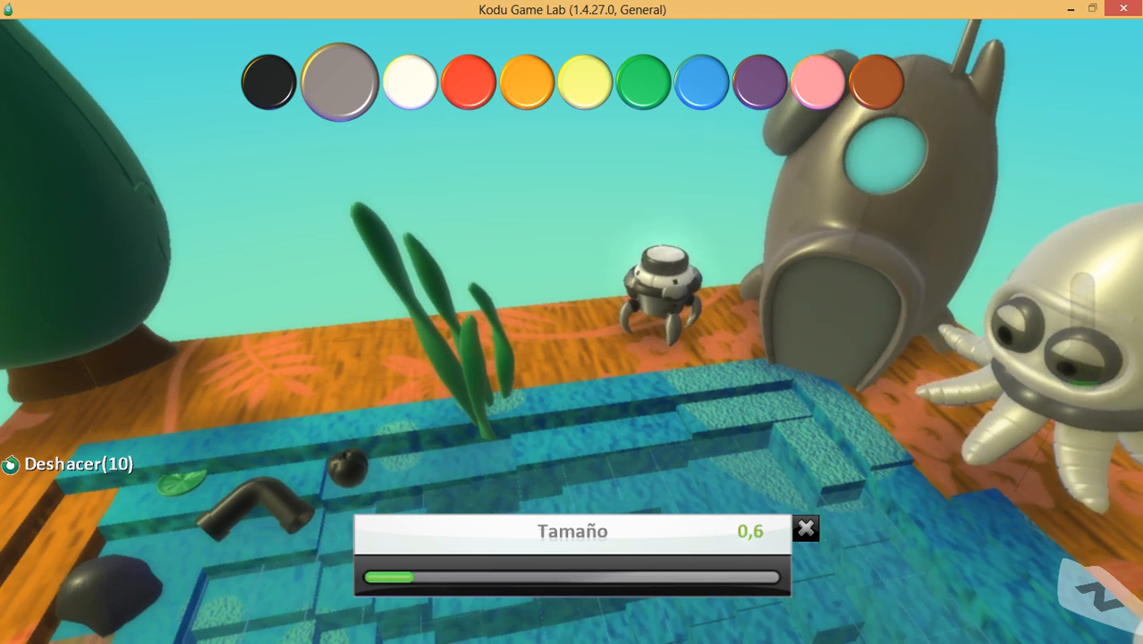
key("Escape")
key("Right")
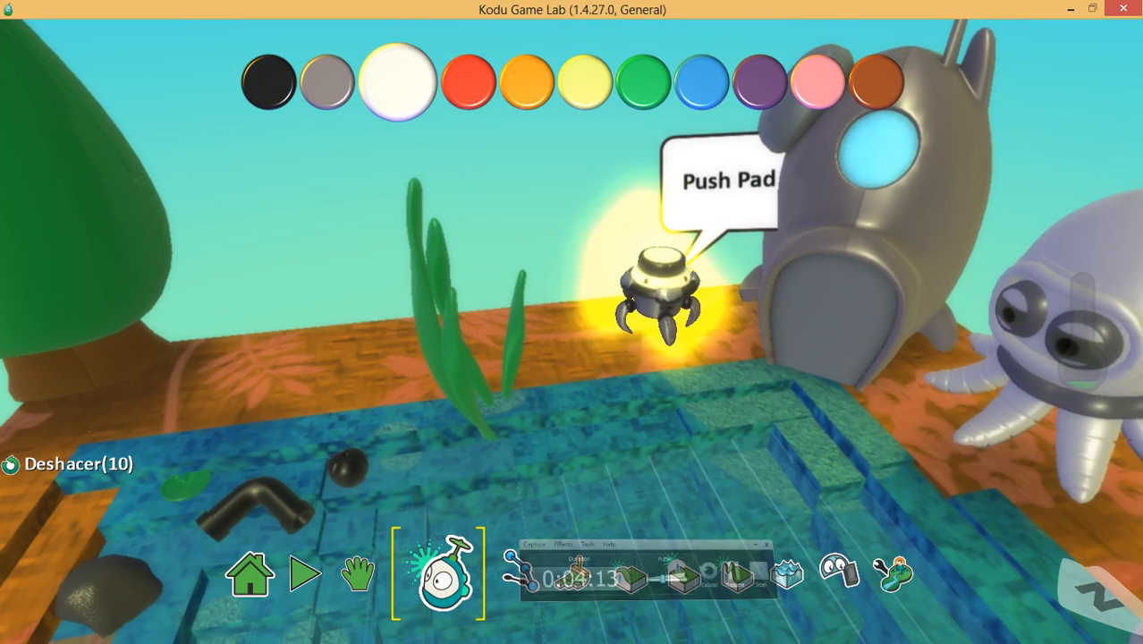
- Examine the grey hut's settings from the speed multipliers down to the Inmóvil option
right_click(839, 304)
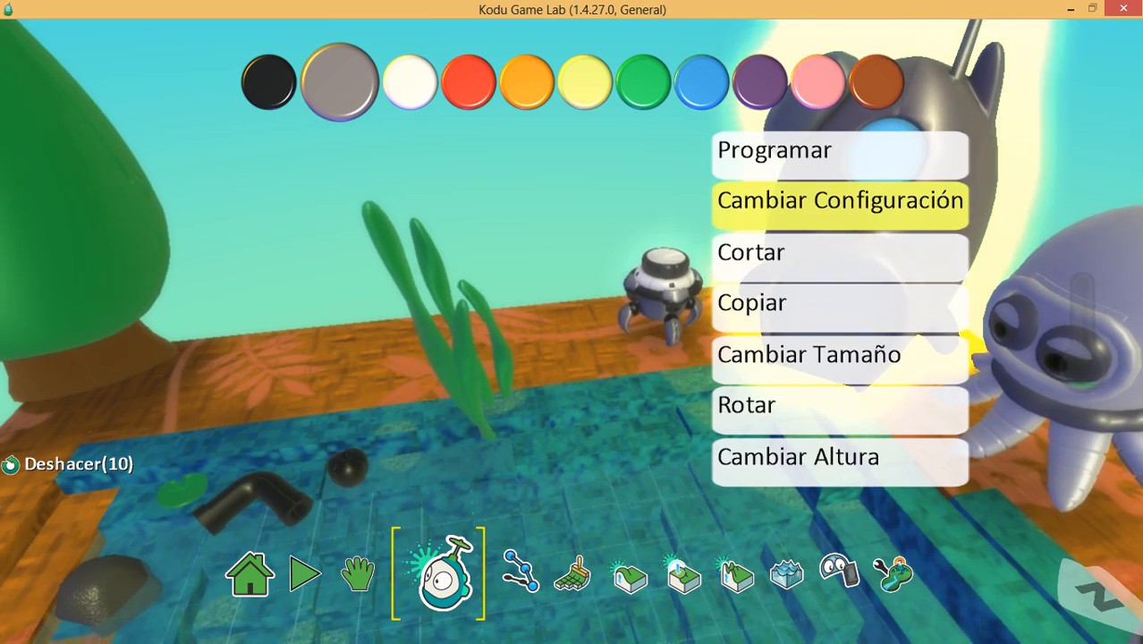
key("Return")
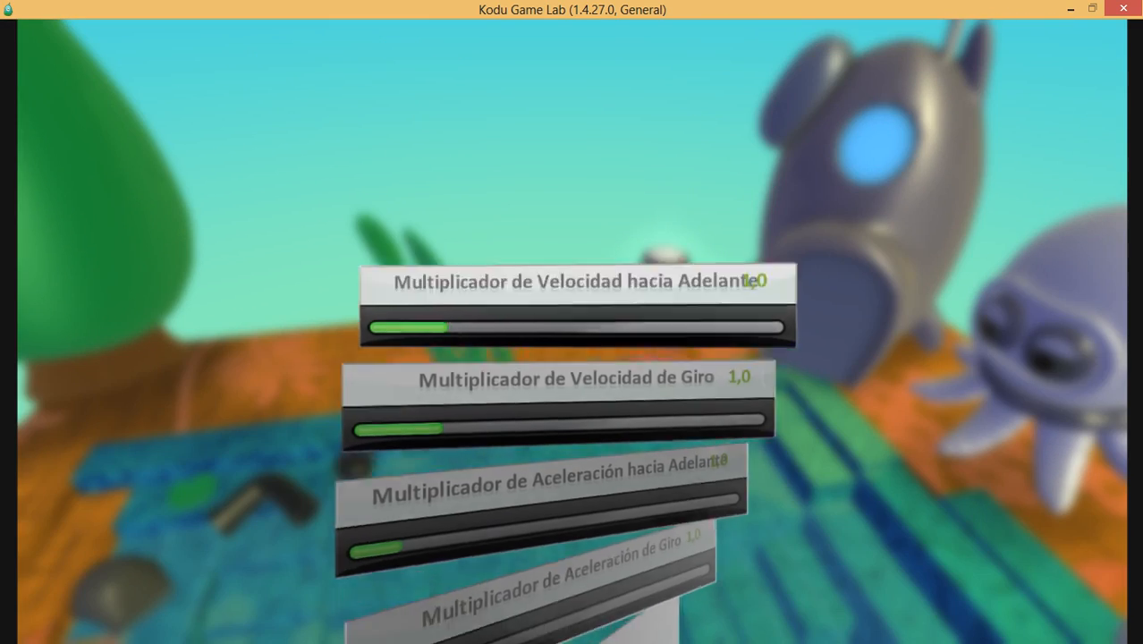
scroll(572, 330, "down", 5)
scroll(572, 330, "up", 1)
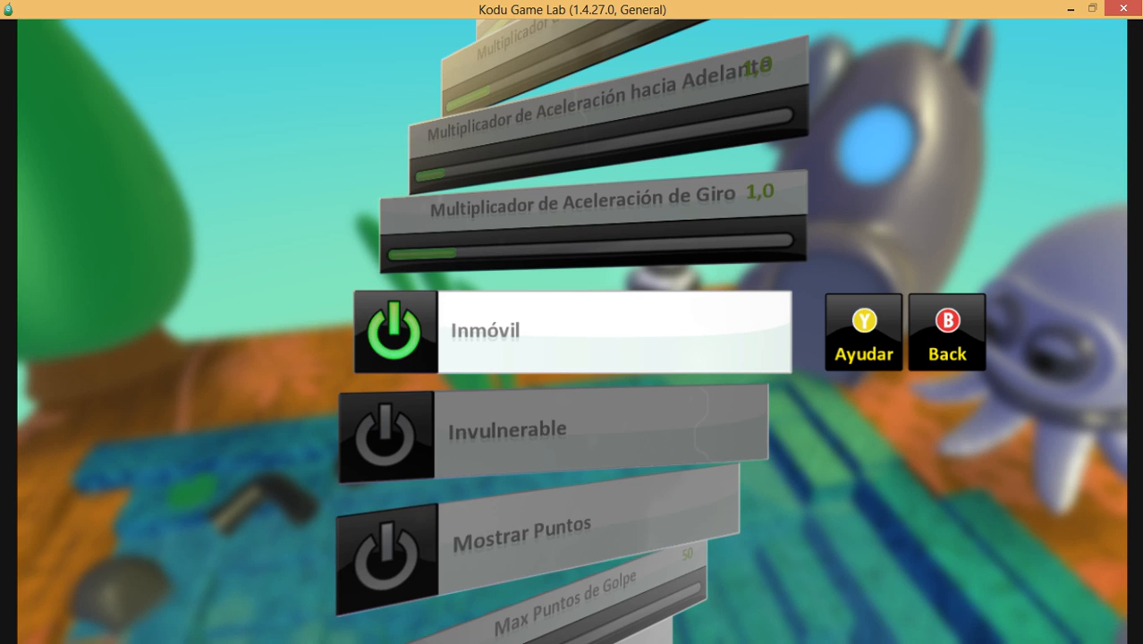
scroll(572, 331, "up", 2)
scroll(572, 331, "down", 2)
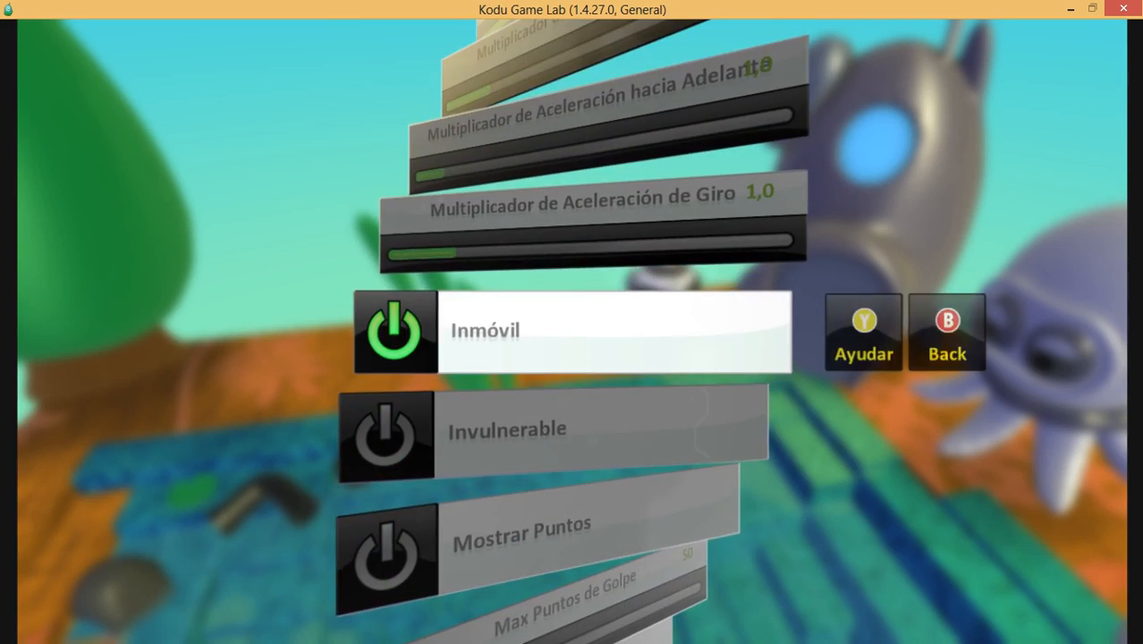
key("Escape")
scroll(573, 331, "down", 2)
key("F9")
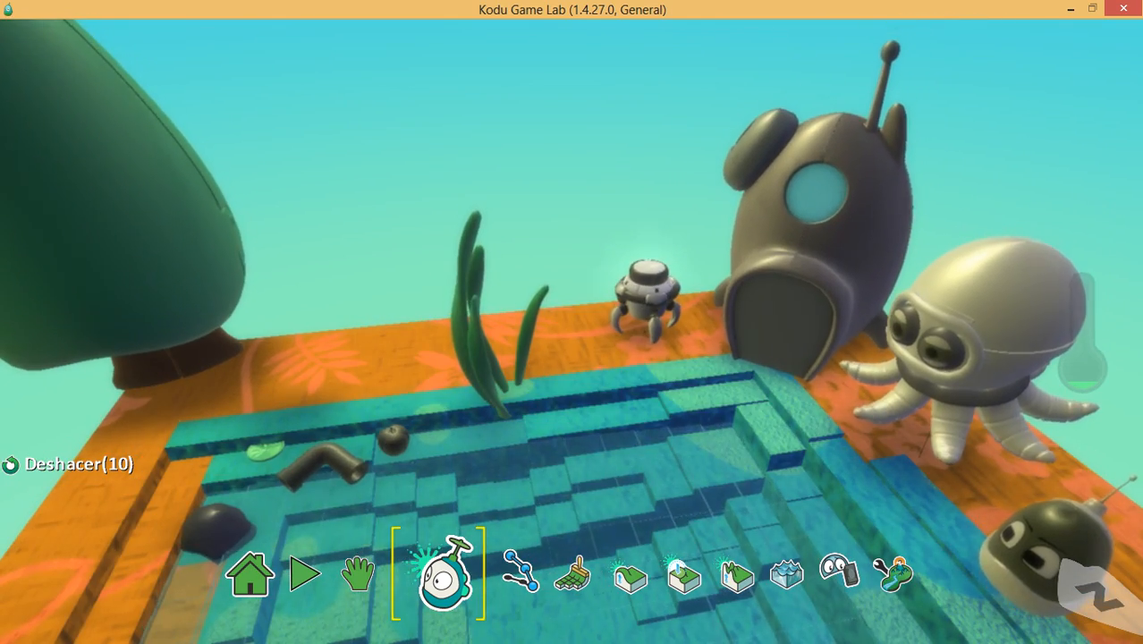
- Open the black Kodu's program and set rule 1's Cuando condition to keyboard with the Arrows filter
left_click(357, 572)
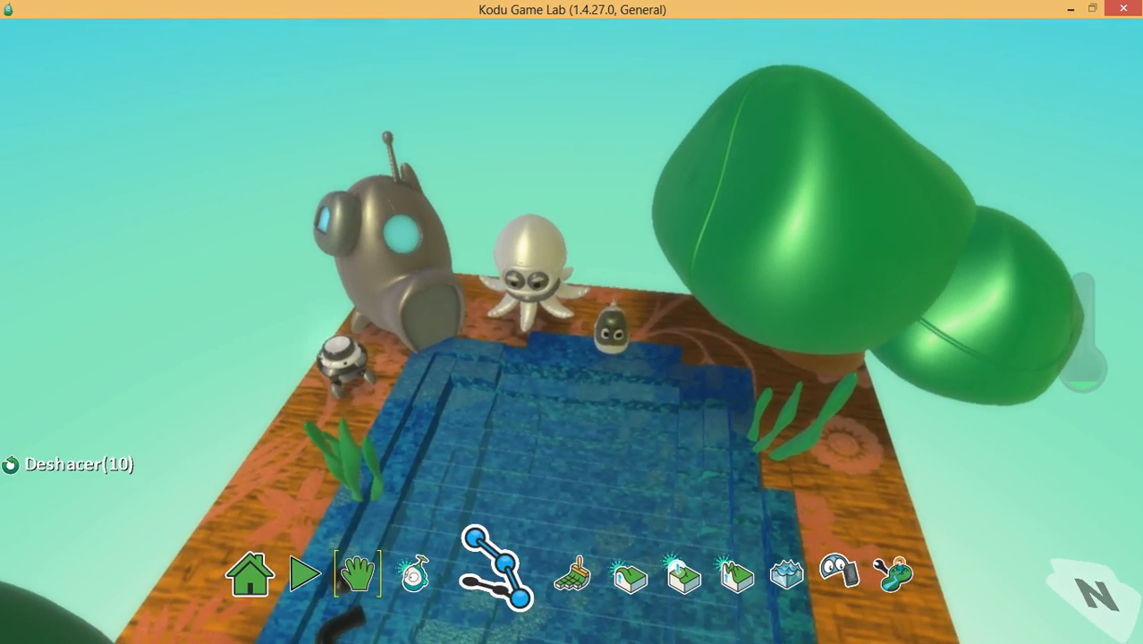
left_click(416, 573)
right_click(662, 174)
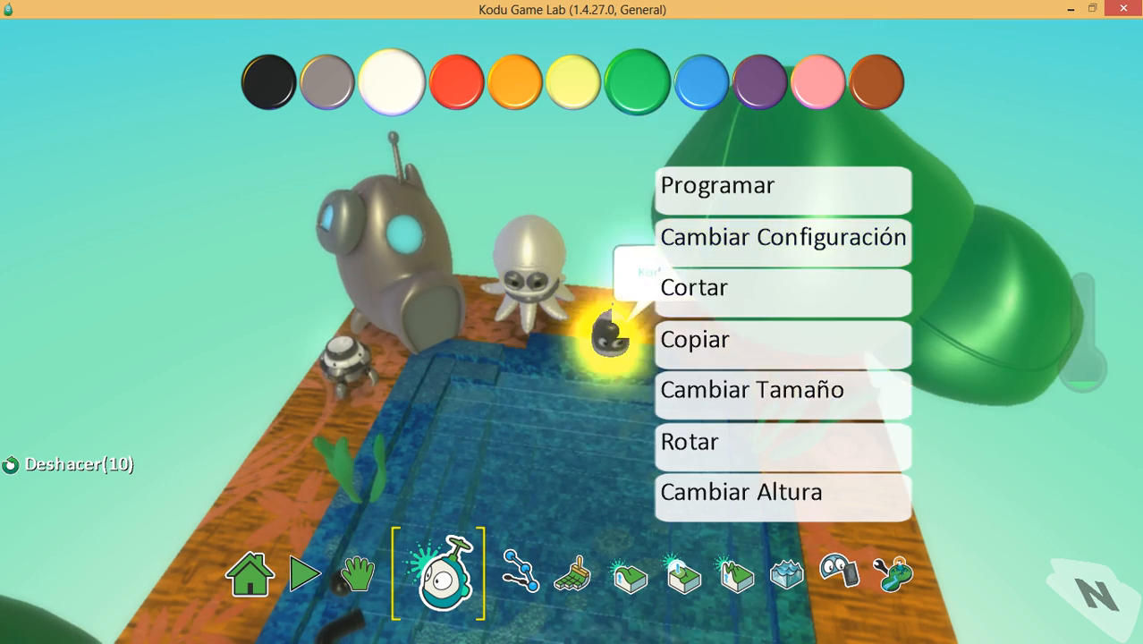
key("Escape")
key("Return")
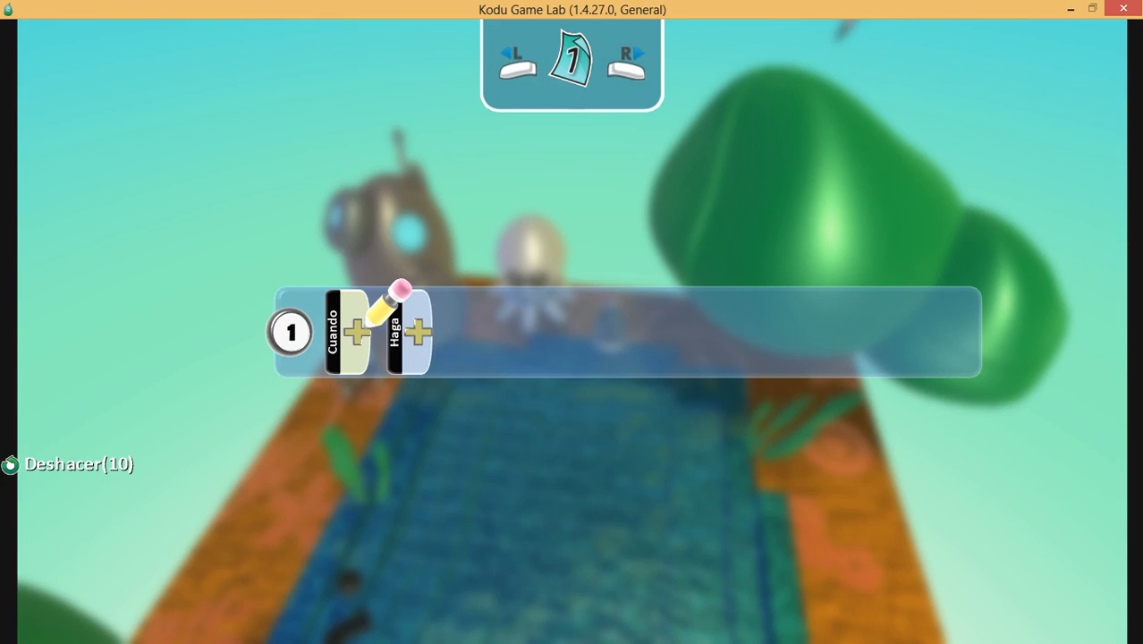
key("Escape")
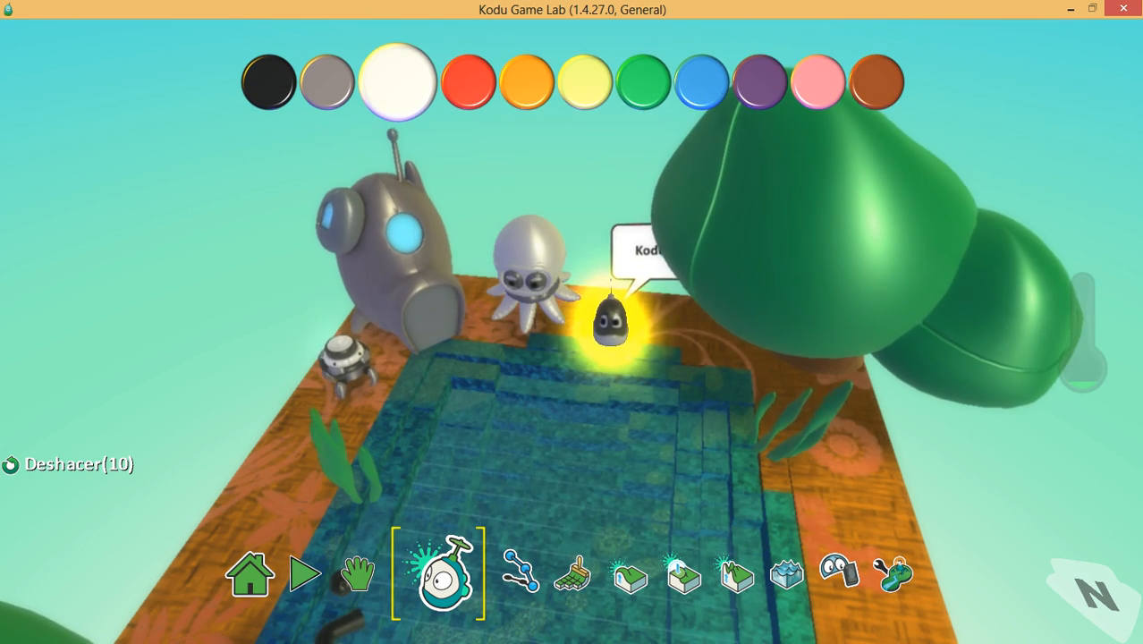
right_click(651, 176)
left_click(709, 192)
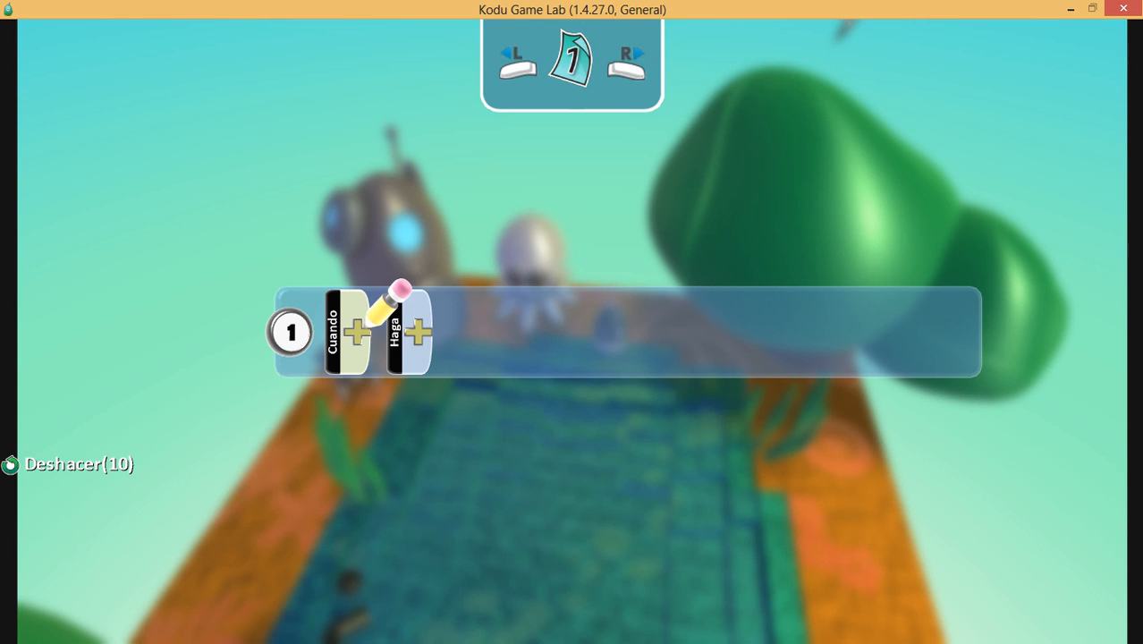
left_click(358, 332)
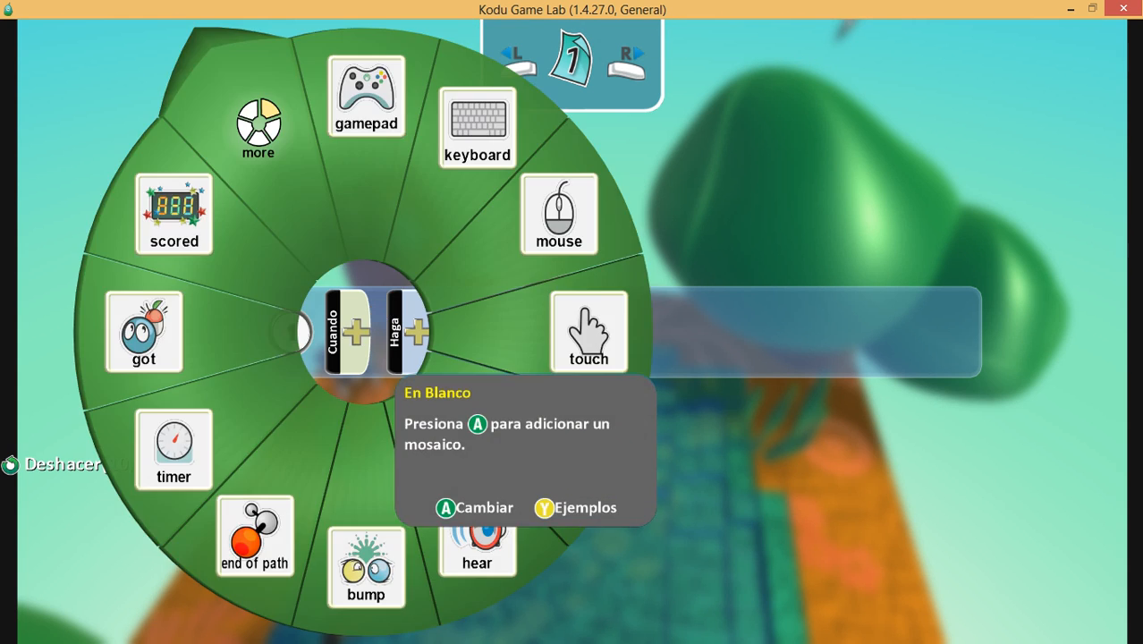
left_click(480, 127)
left_click(435, 332)
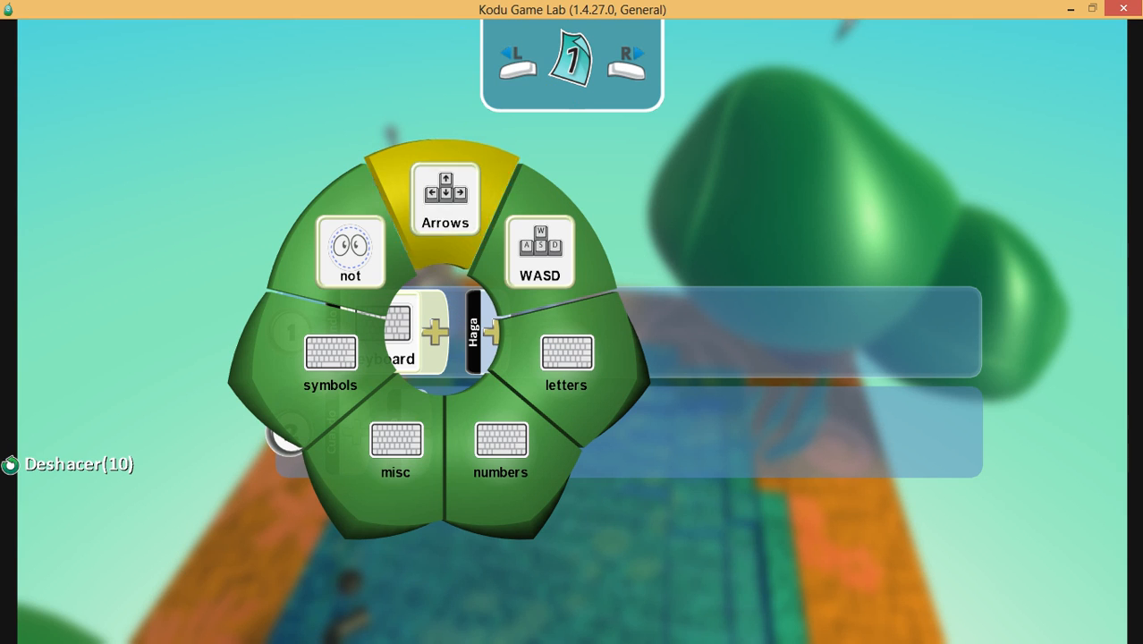
left_click(445, 190)
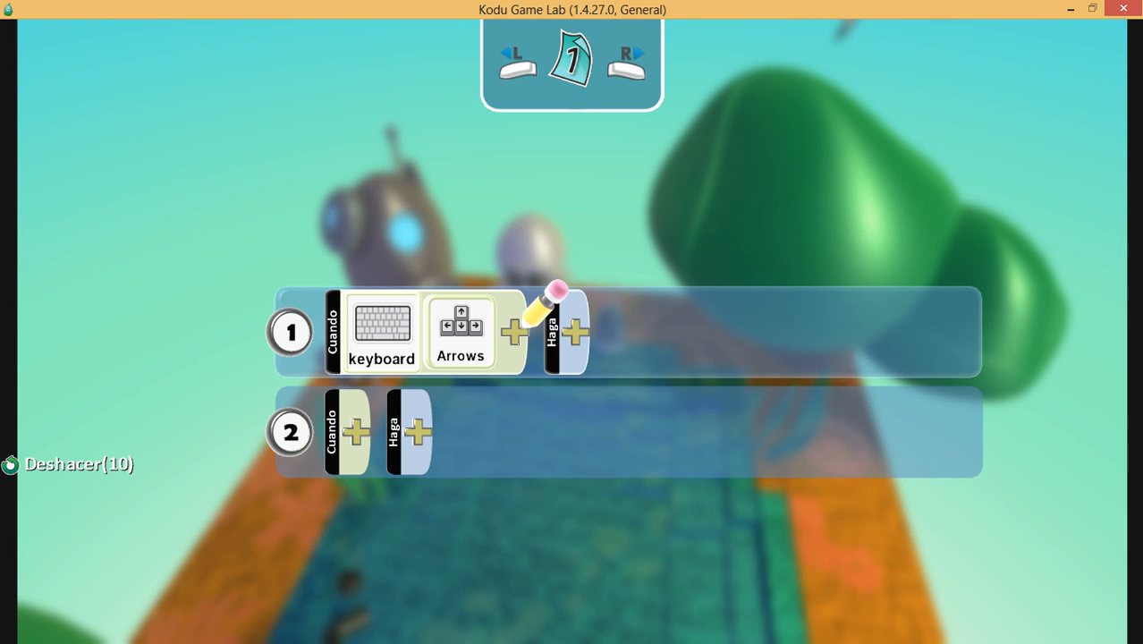
- Set the Haga action of Kodu's first rule to move
left_click(515, 331)
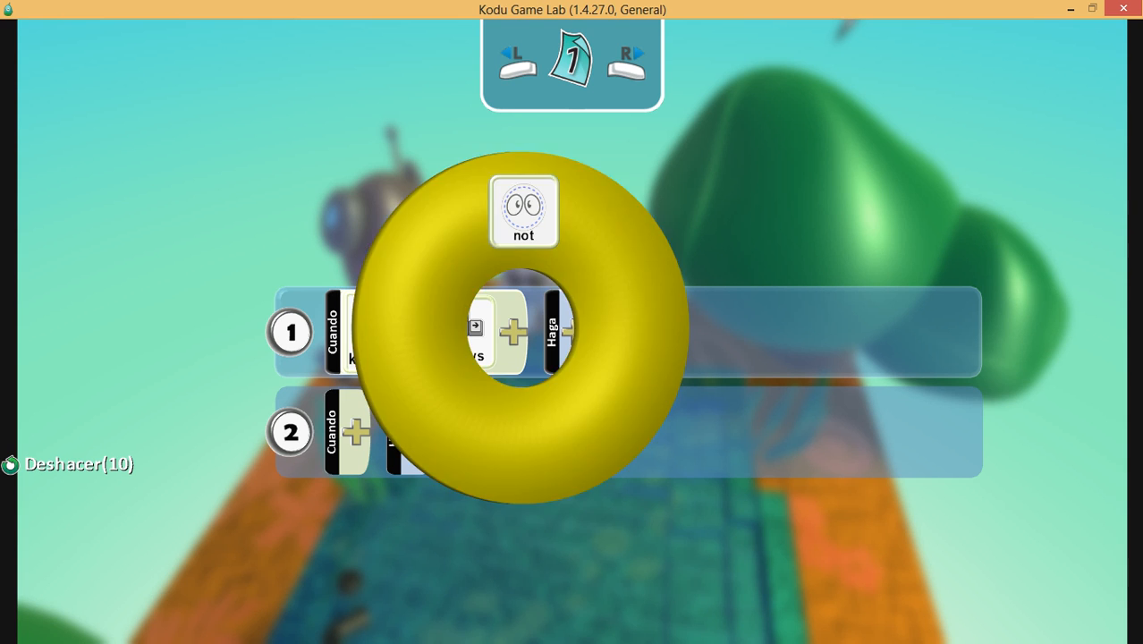
key("Escape")
left_click(575, 332)
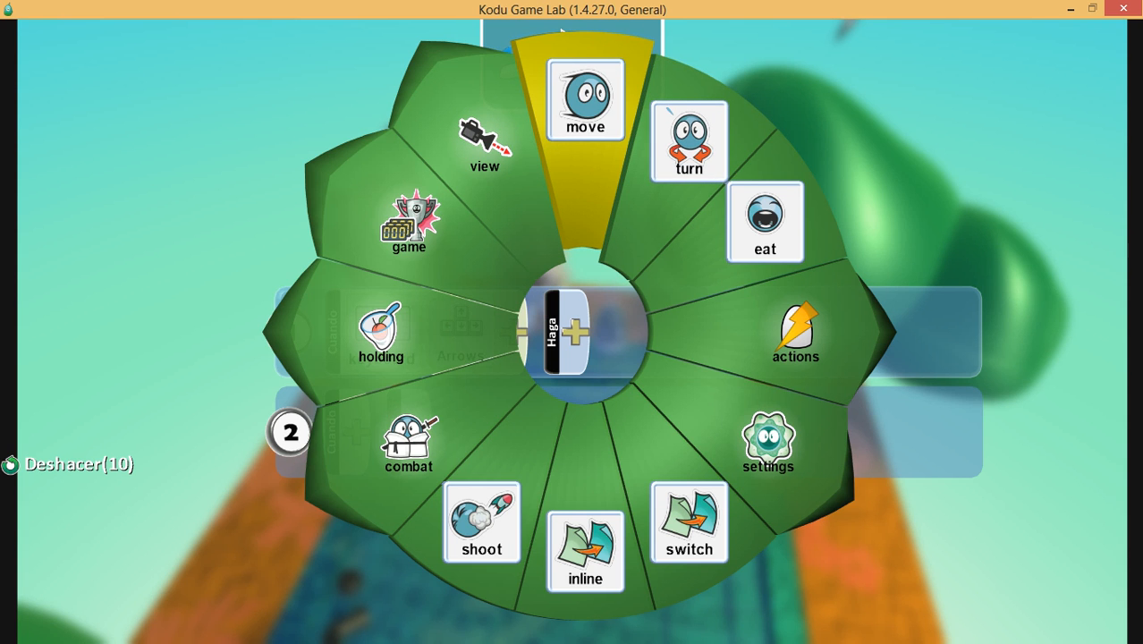
left_click(561, 34)
key("Down")
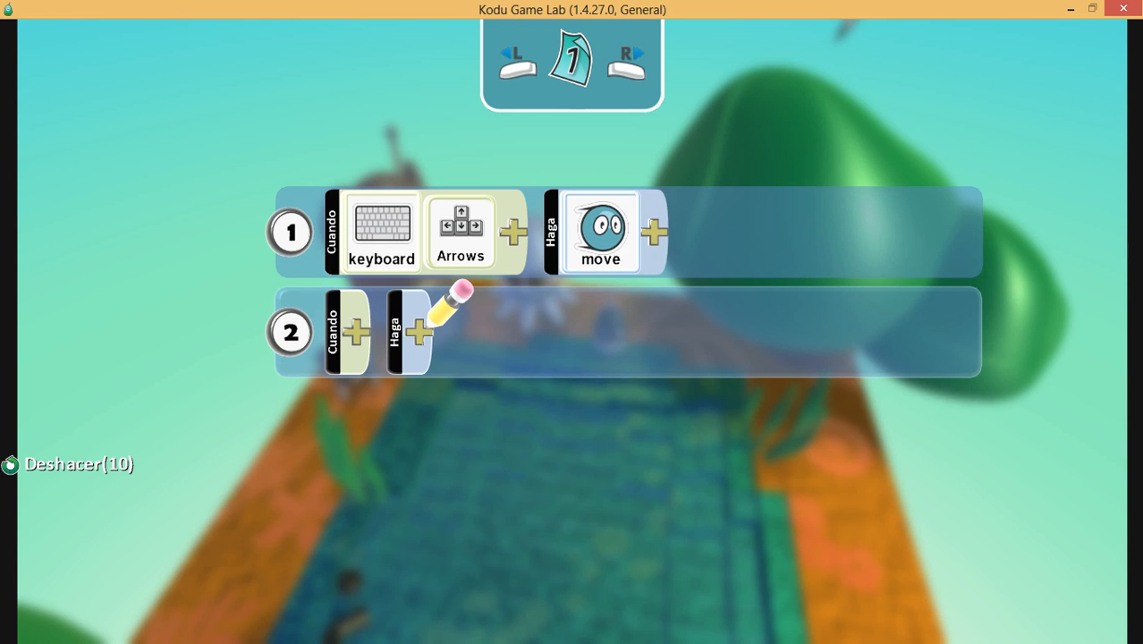
left_click(357, 332)
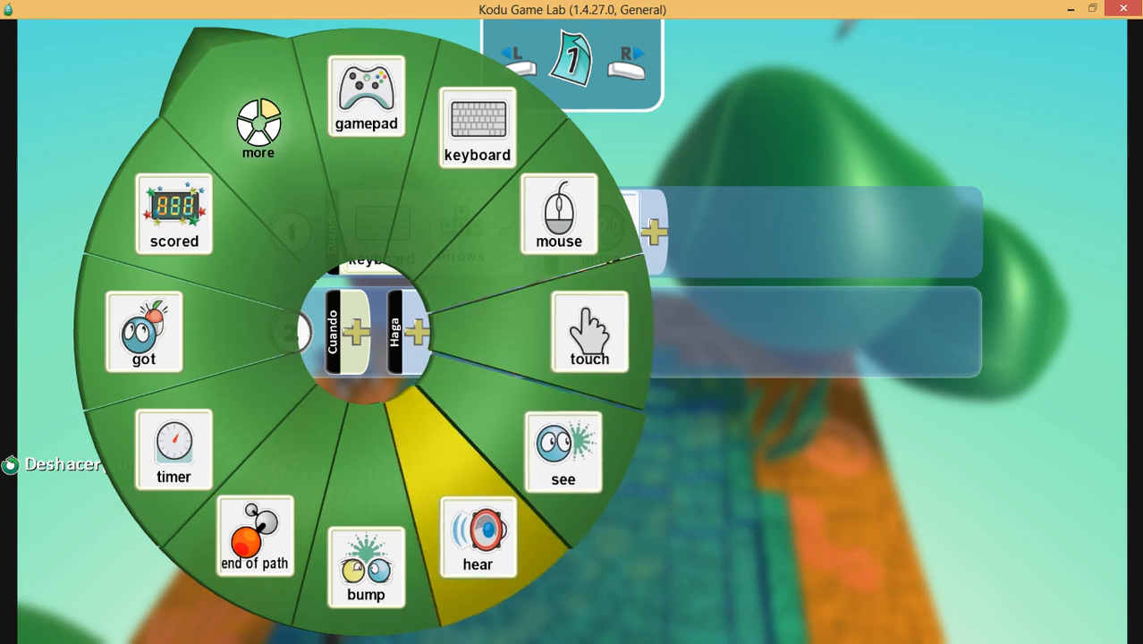
key("Escape")
key("Escape")
key("Left")
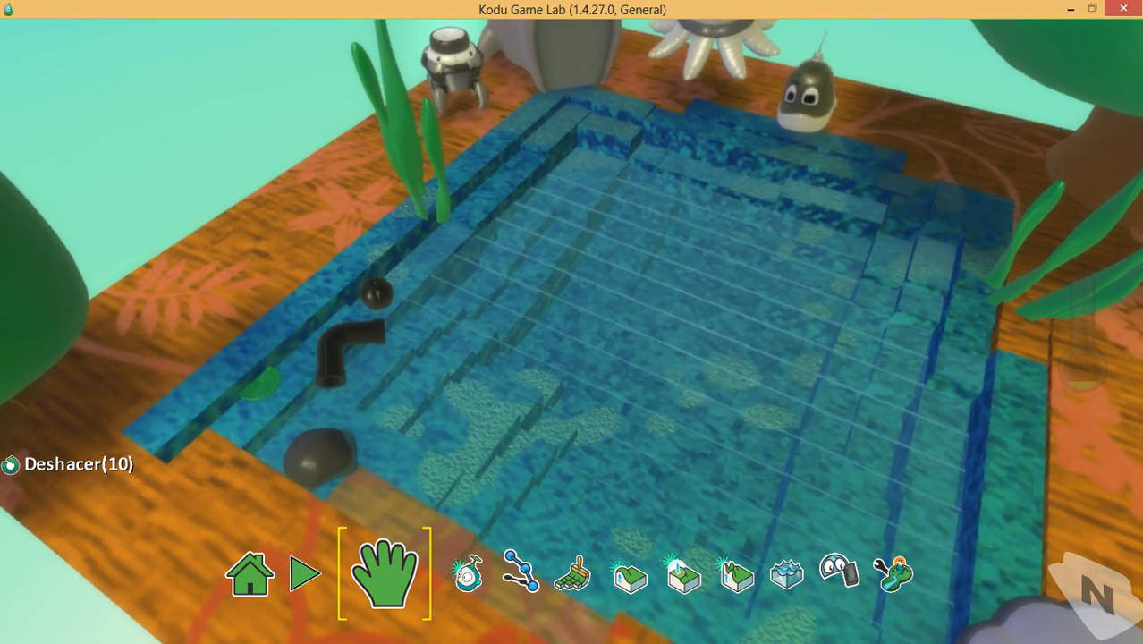
scroll(572, 331, "down", 3)
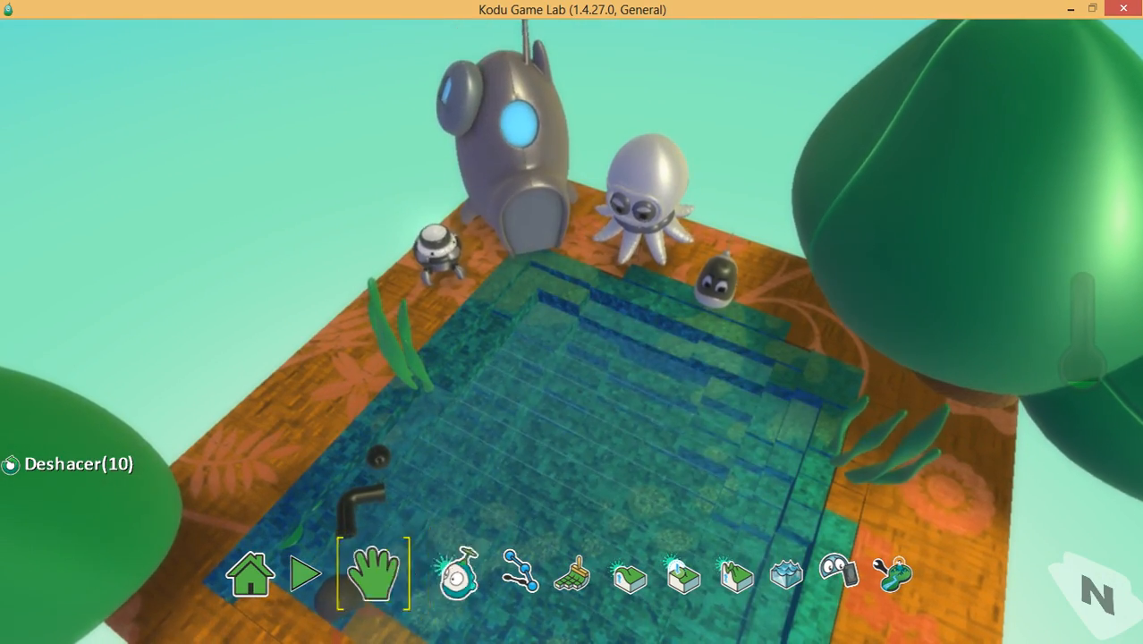
- Reopen Kodu's program and set rule 2's Cuando condition to bump with the apple object
left_click(467, 574)
right_click(716, 285)
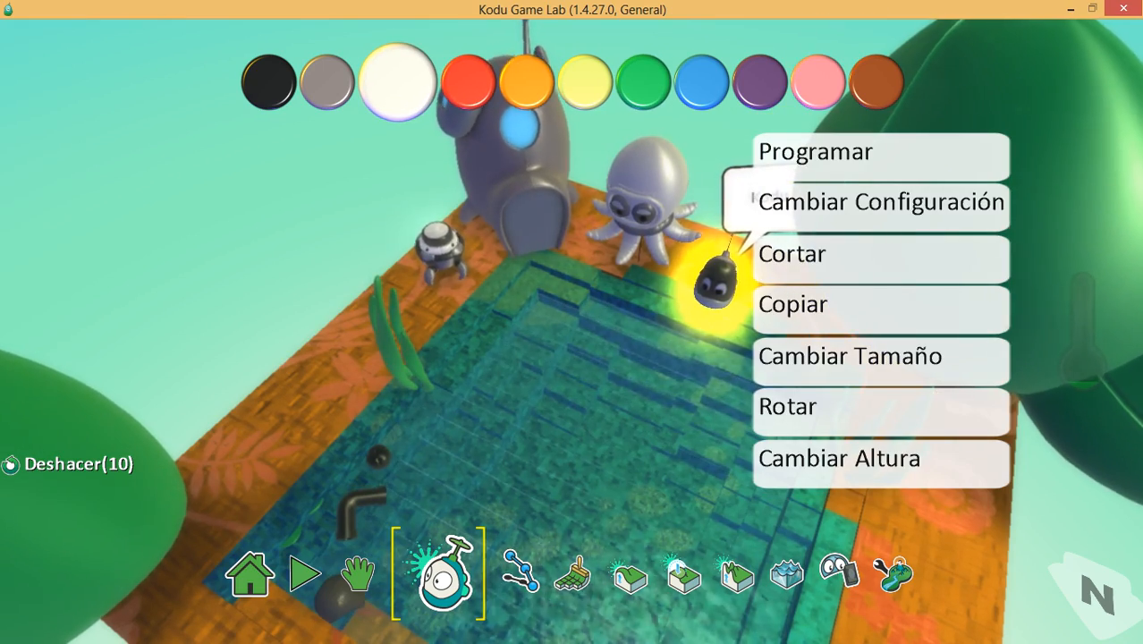
key("Escape")
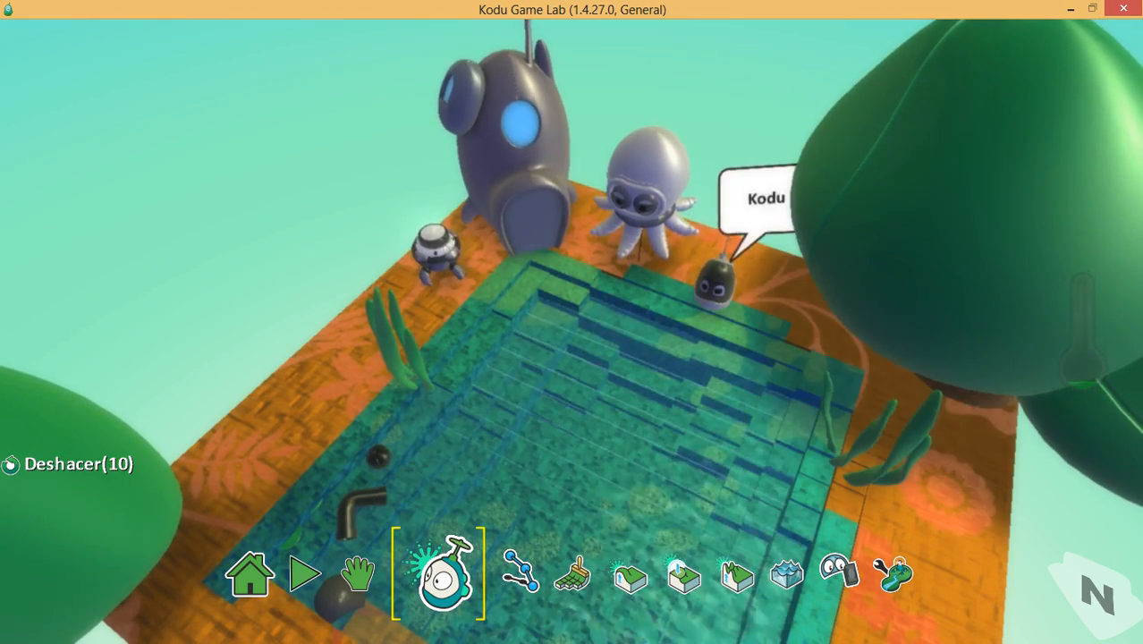
right_click(712, 279)
left_click(788, 154)
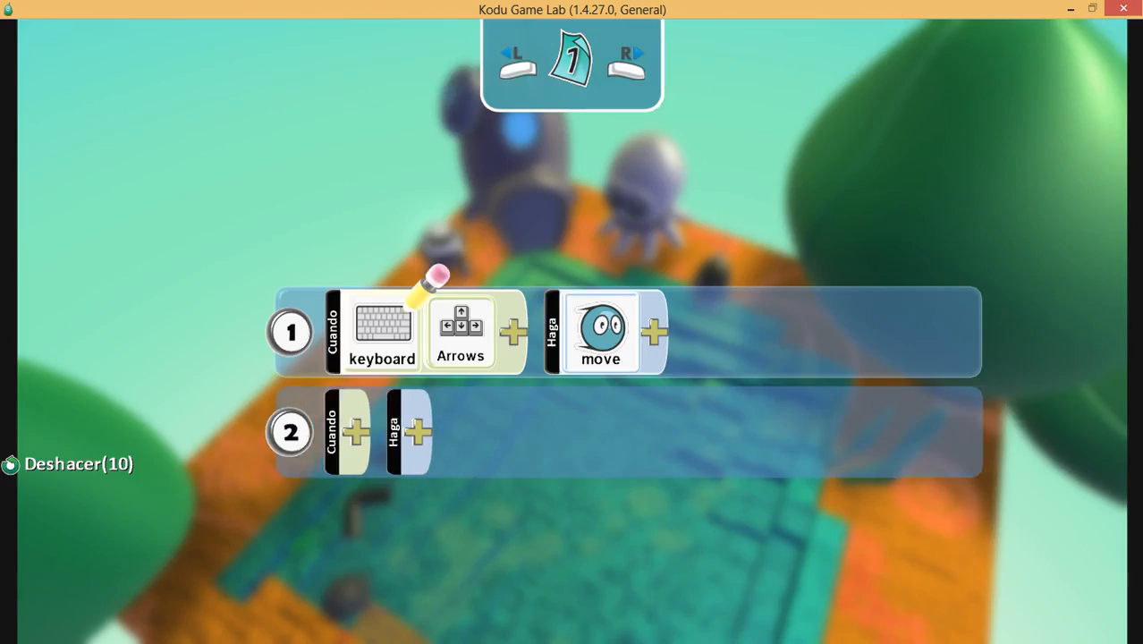
left_click(356, 432)
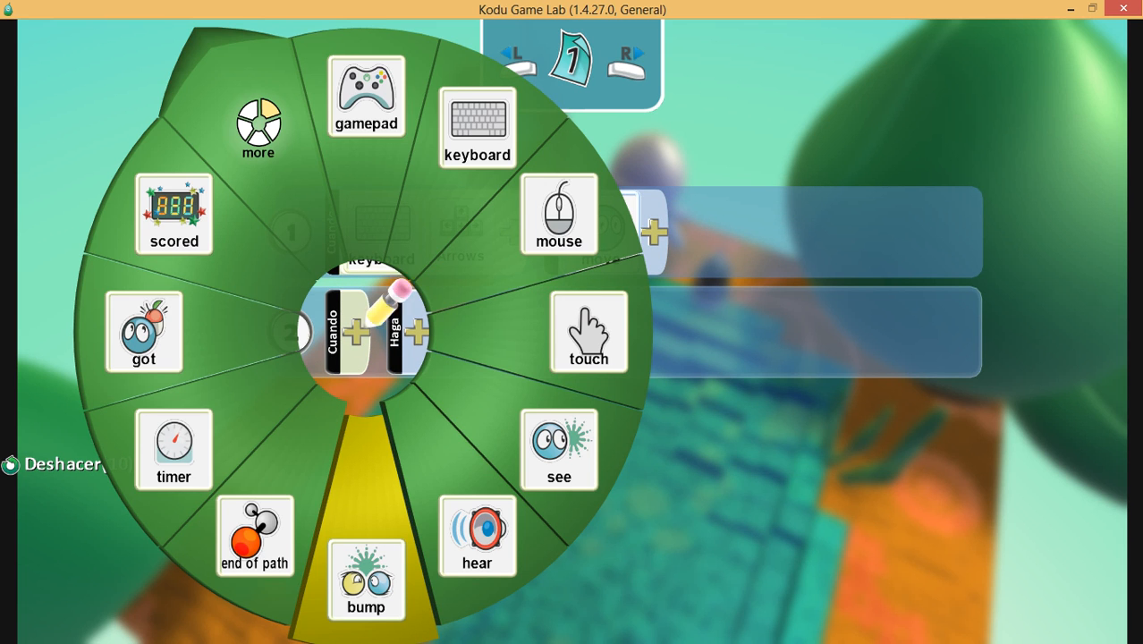
left_click(366, 580)
left_click(496, 333)
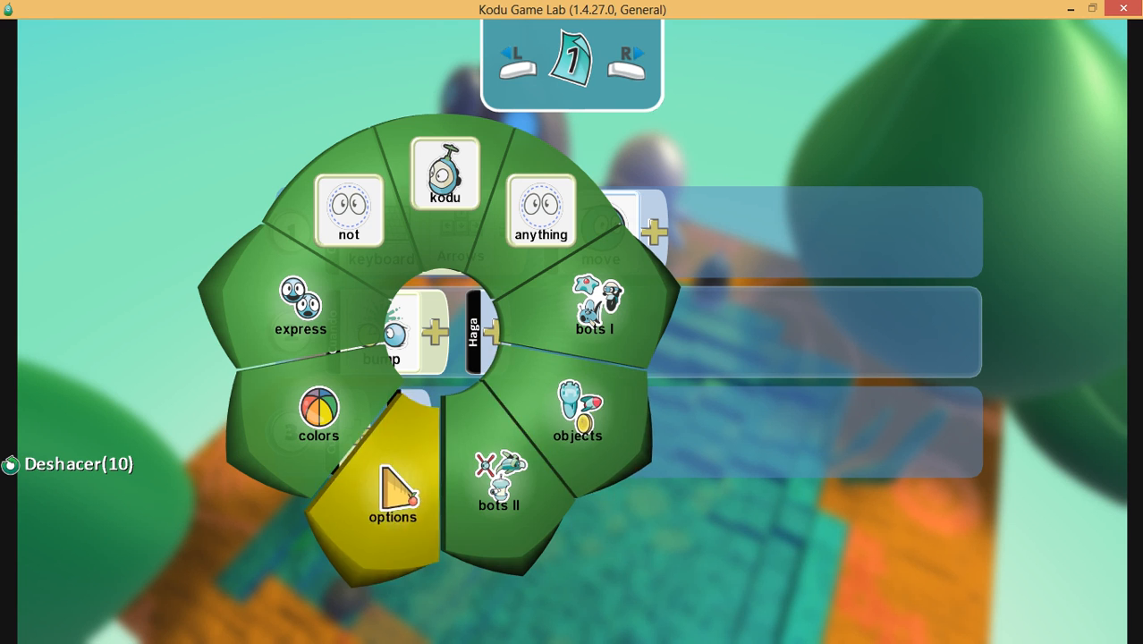
left_click(588, 420)
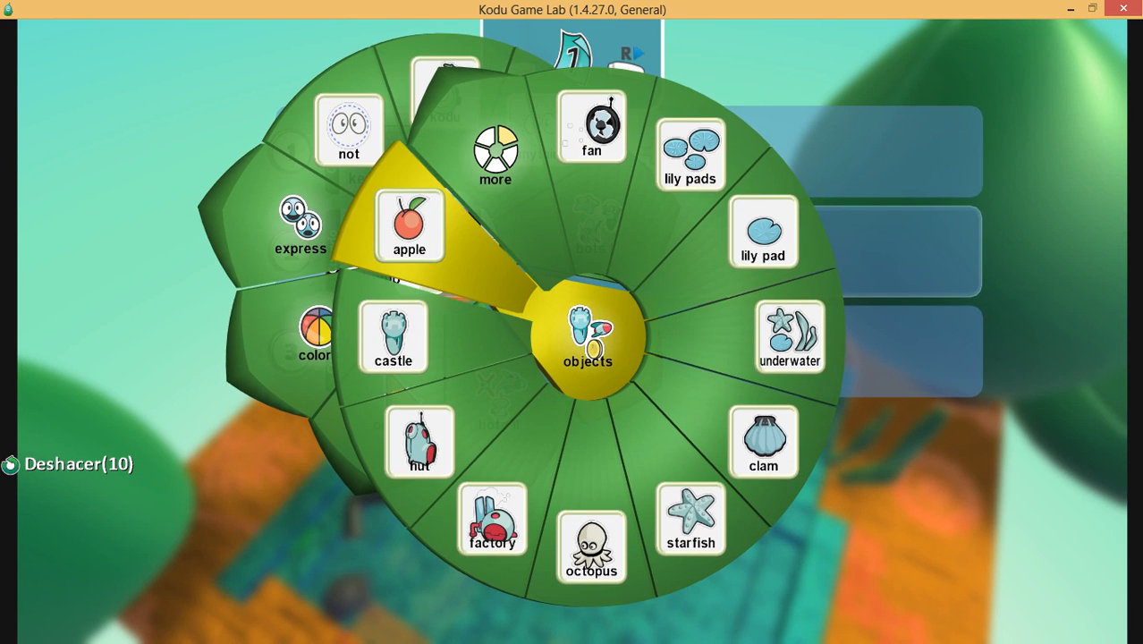
left_click(408, 243)
- Set rule 2's Haga action to grab from the holding group
left_click(572, 332)
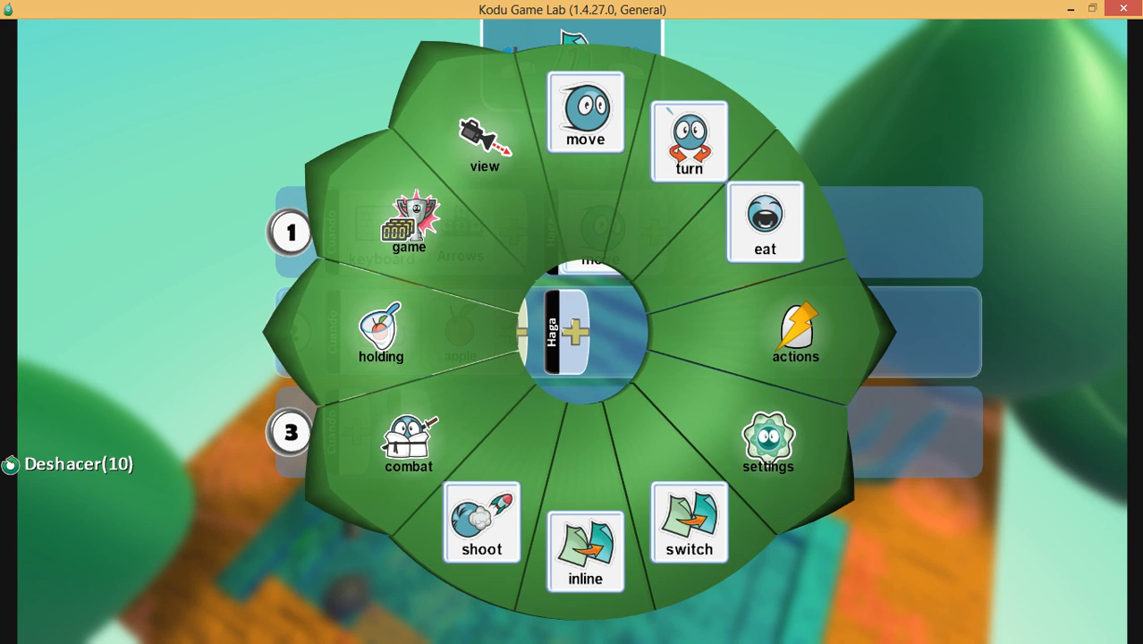
left_click(381, 333)
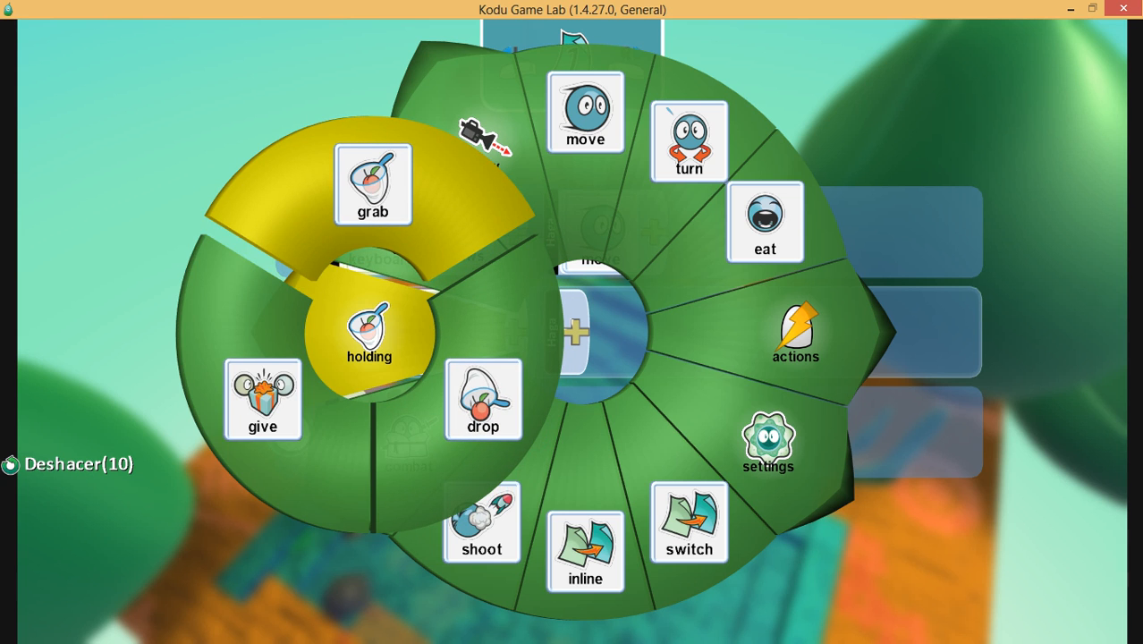
left_click(373, 183)
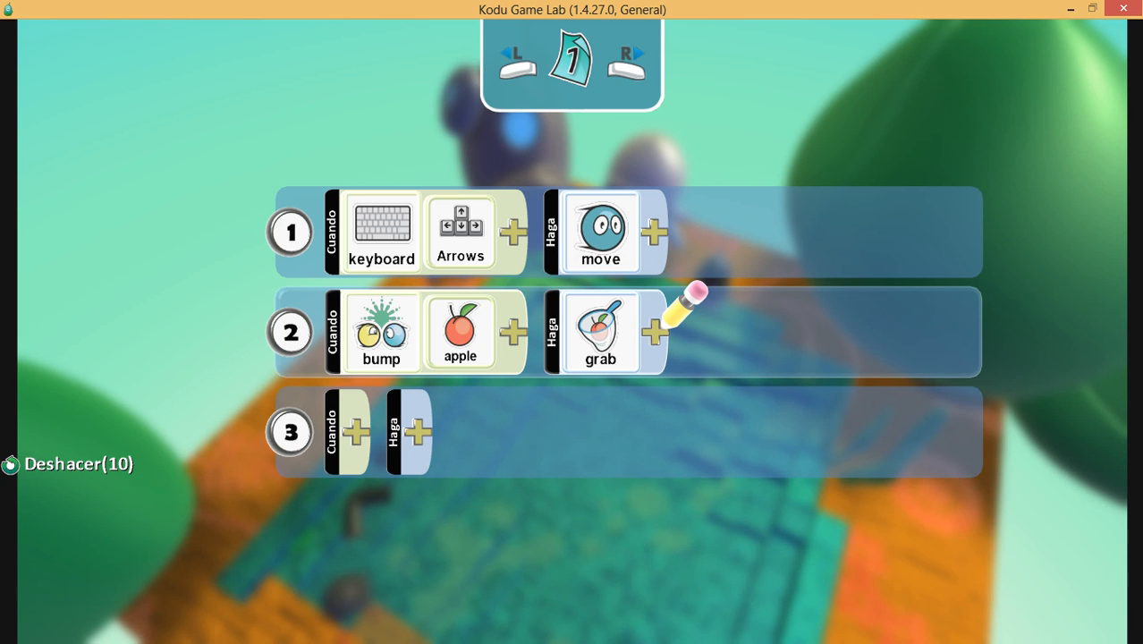
- Start rule 3 with a bump condition in Cuando and bring up the objects group for its filter
left_click(356, 332)
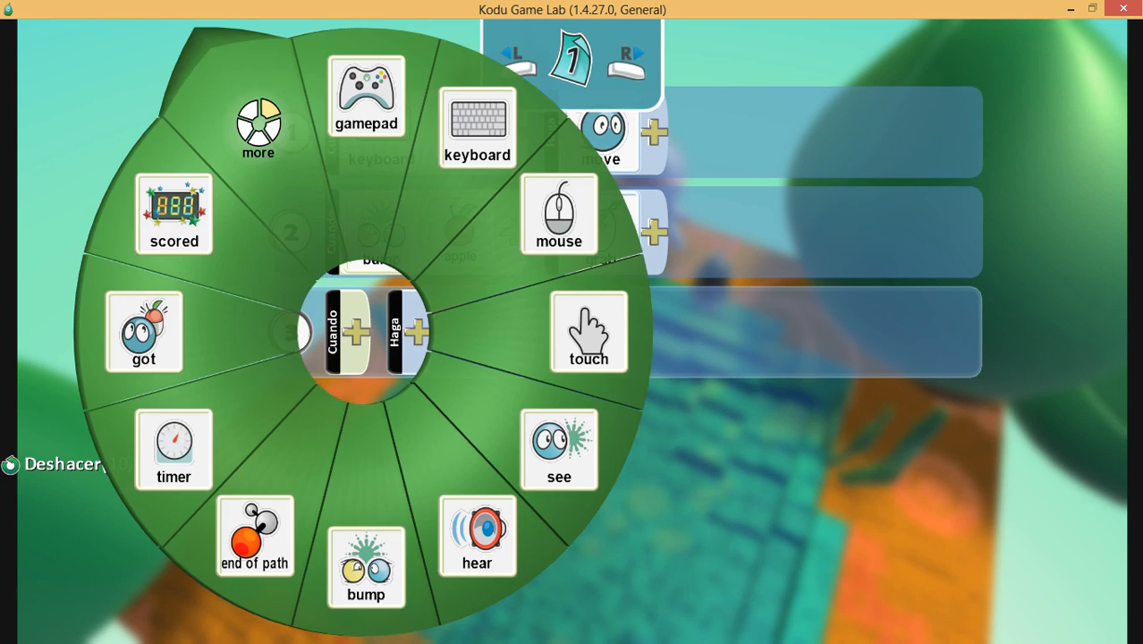
left_click(366, 580)
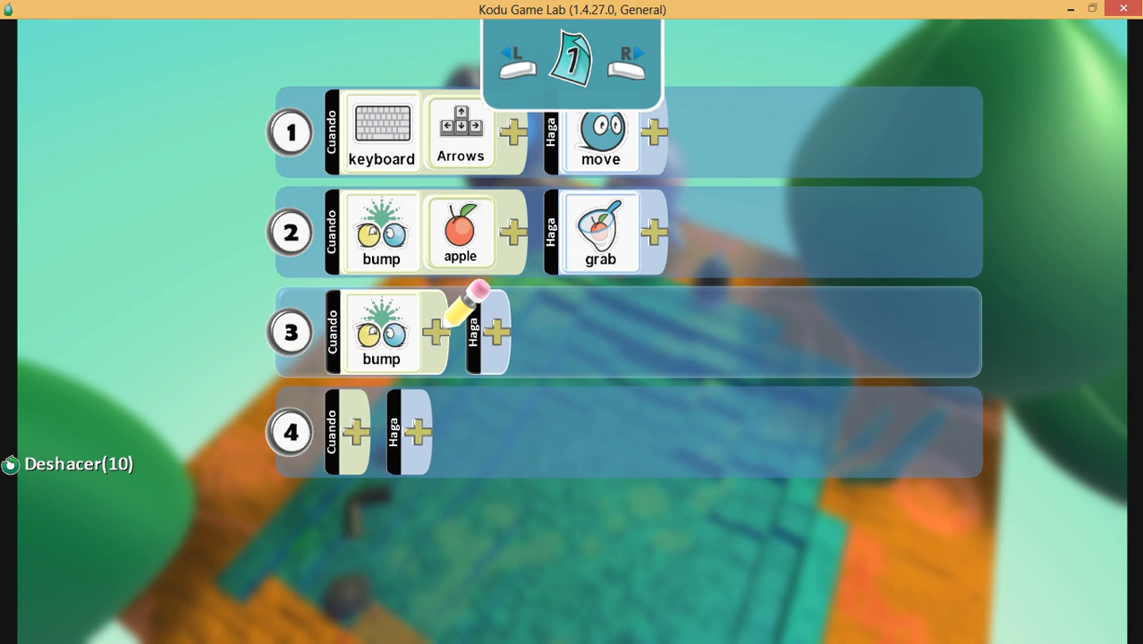
left_click(437, 333)
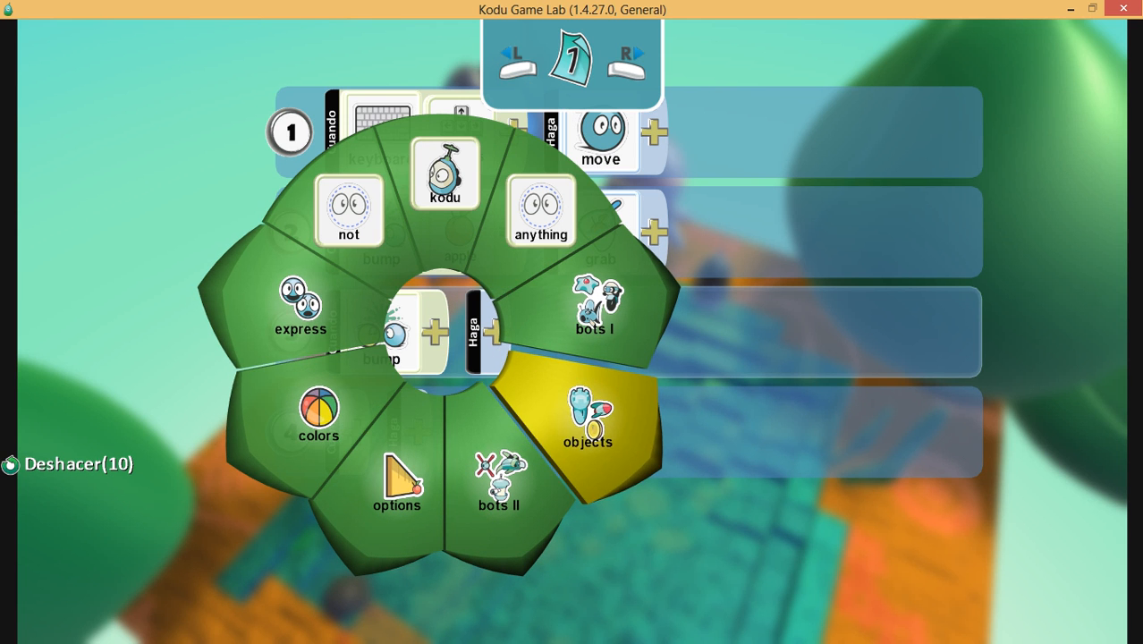
left_click(502, 492)
key("Escape")
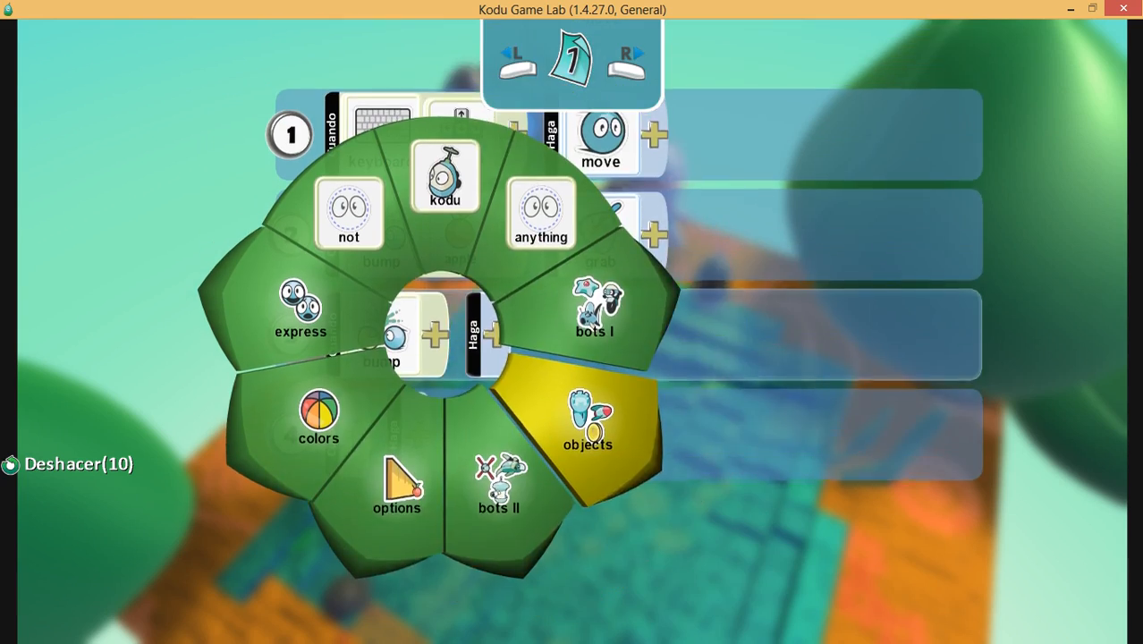
key("Return")
key("Escape")
key("Return")
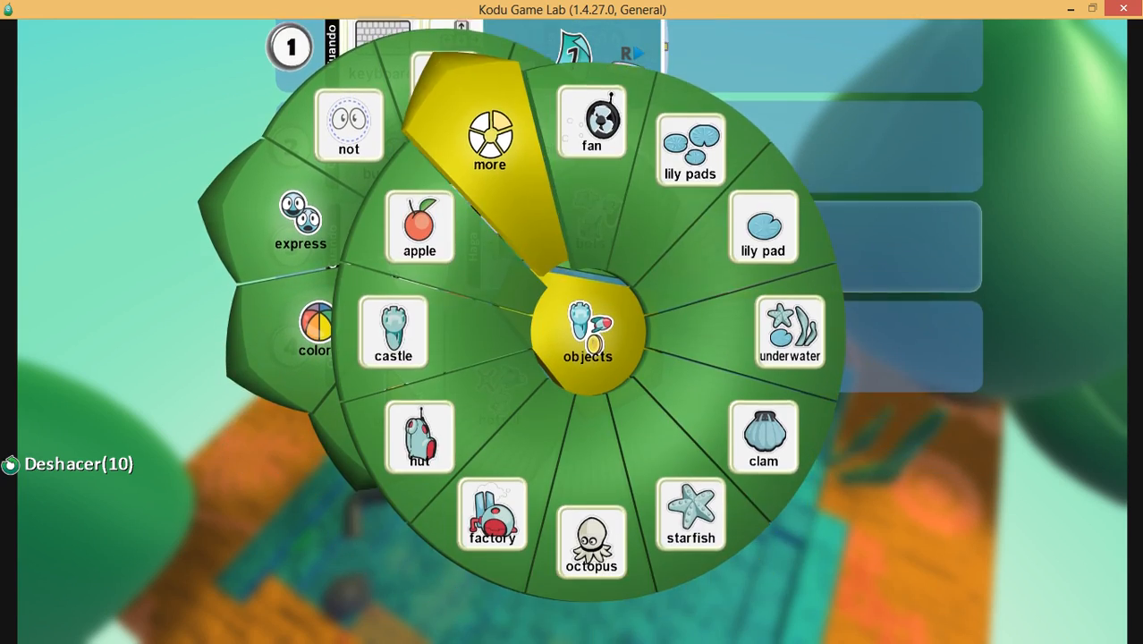
- Set the bump filter of rule 3 to pipe from the additional objects group
key("Return")
key("Right")
key("Right")
key("Right")
key("Right")
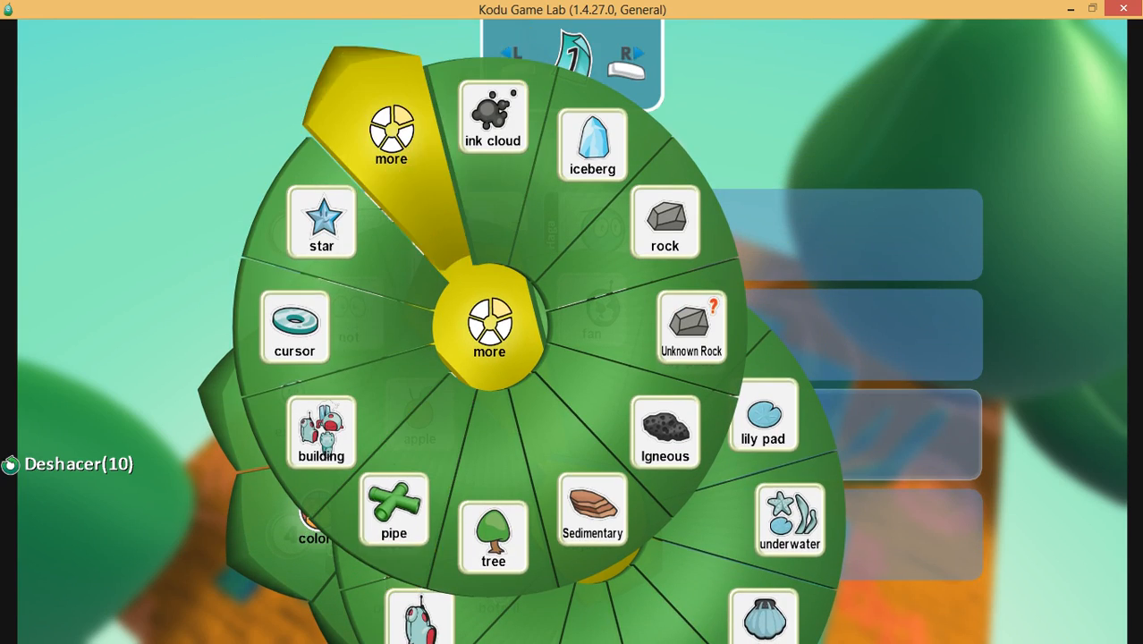
key("Return")
key("Escape")
key("Left")
key("Left")
key("Left")
key("Left")
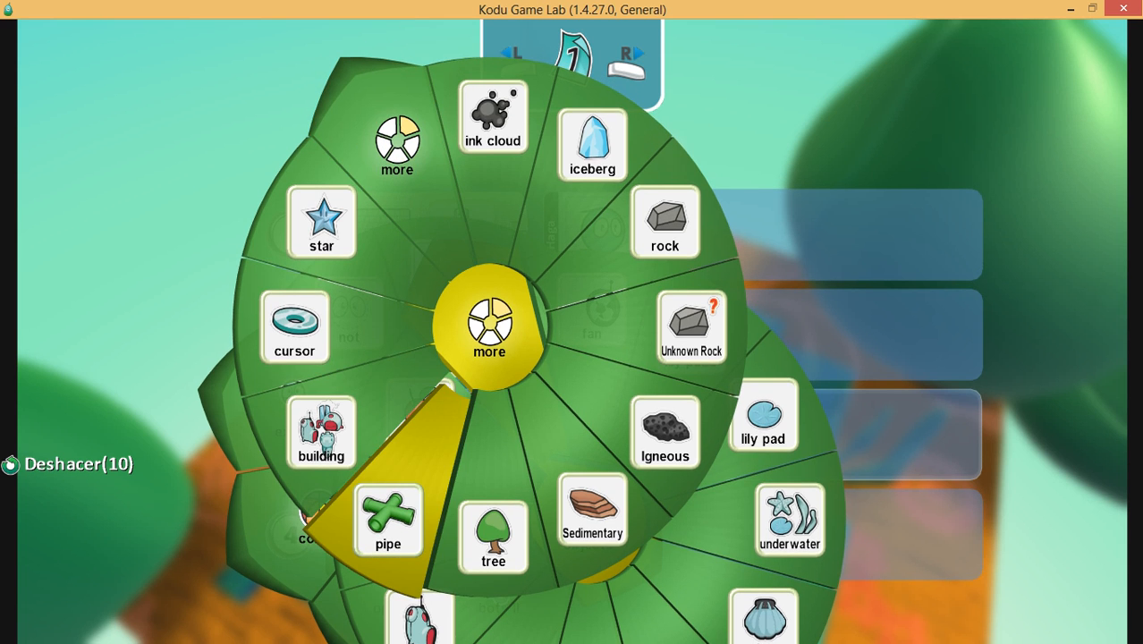
key("Return")
- Set rule 3's Haga action to grab from the holding group
key("Return")
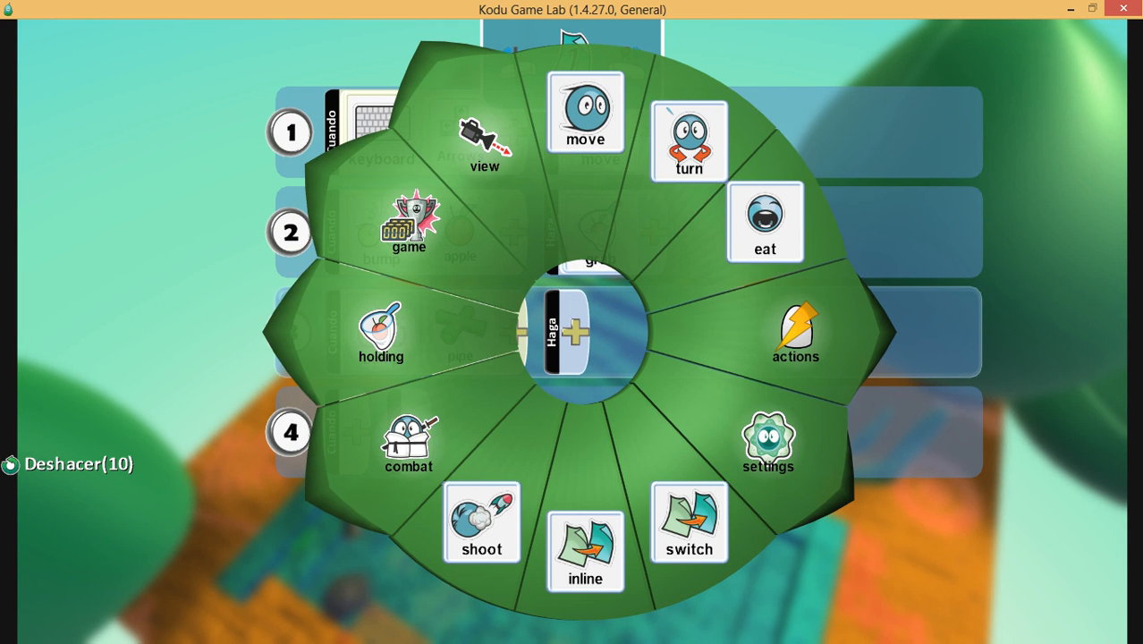
key("Return")
key("Up")
key("Return")
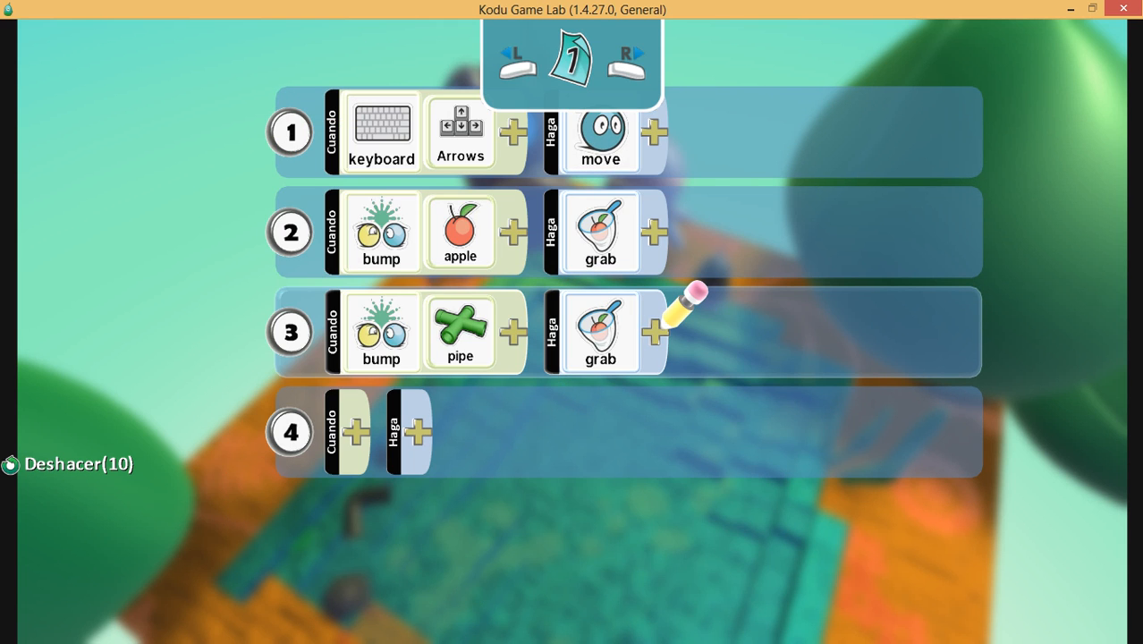
- Start rule 4 with a bump condition in Cuando and bring up its filter choices
key("Down")
key("Return")
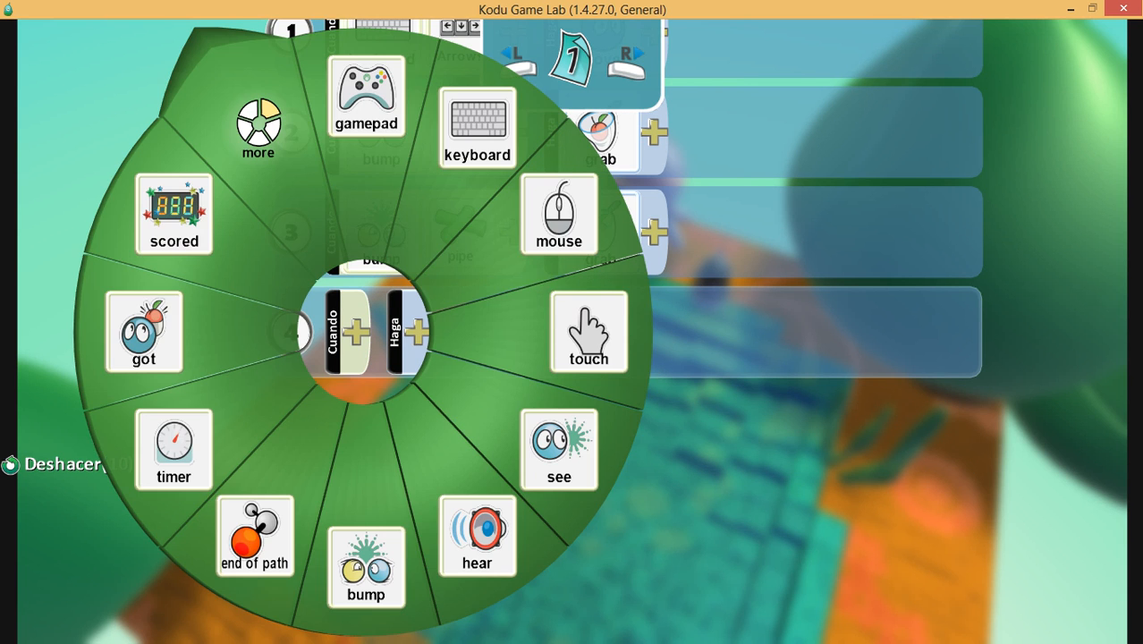
key("Return")
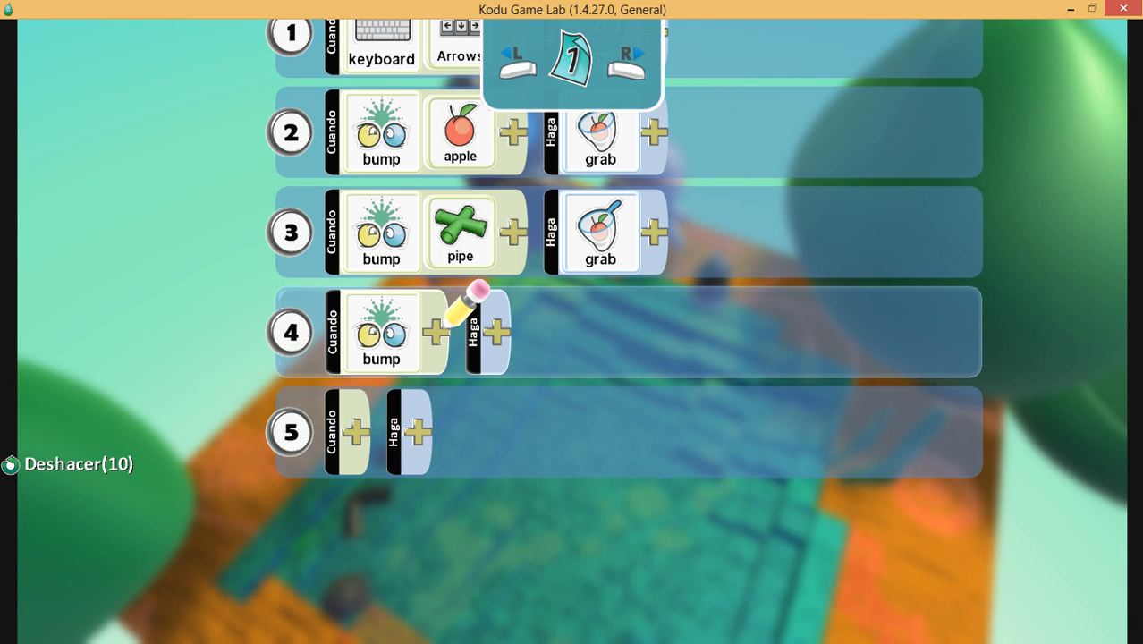
key("Return")
key("Right")
key("Up")
key("Left")
key("Down")
key("Right")
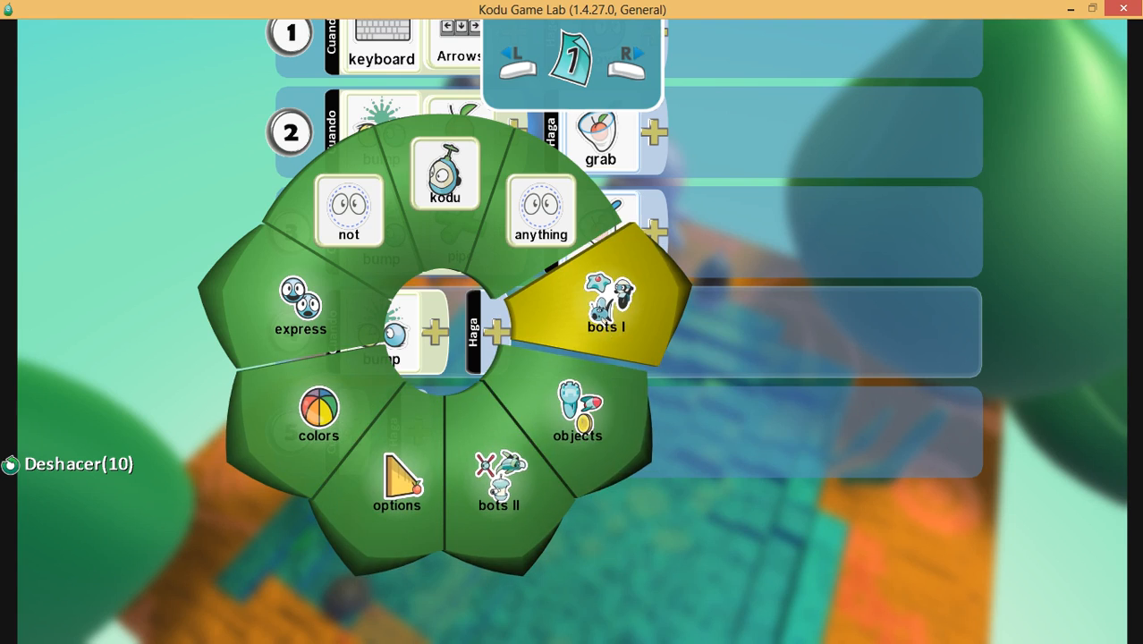
key("Return")
key("Left")
key("Escape")
key("Down")
key("Down")
key("Return")
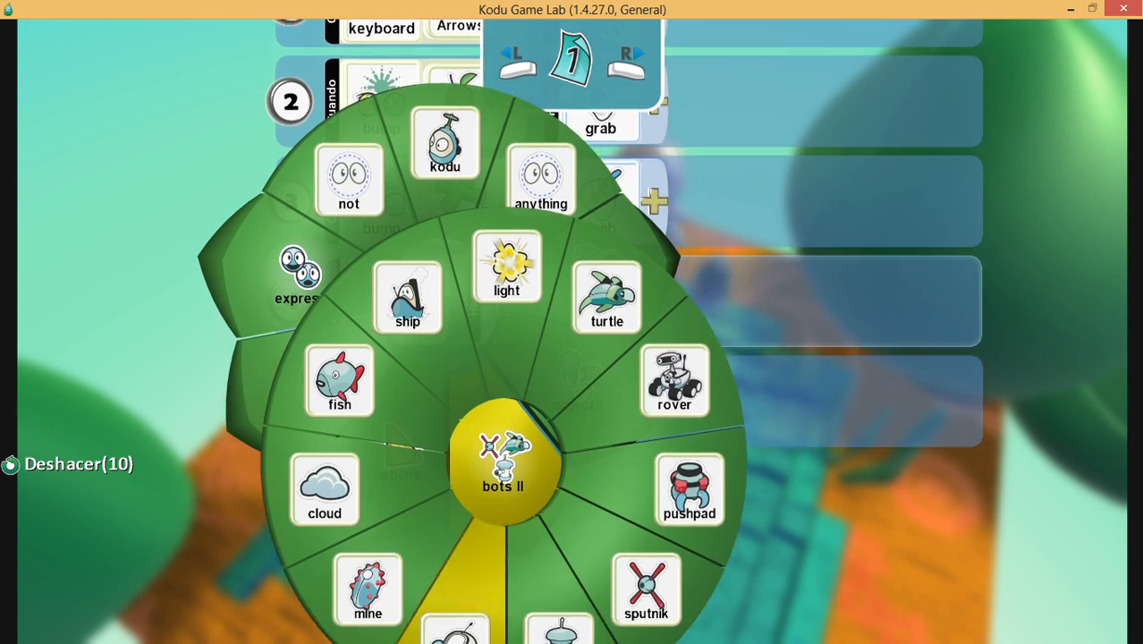
key("Right")
key("Escape")
- Set rule 4's bump filter to rock from the additional objects group
key("Right")
key("Return")
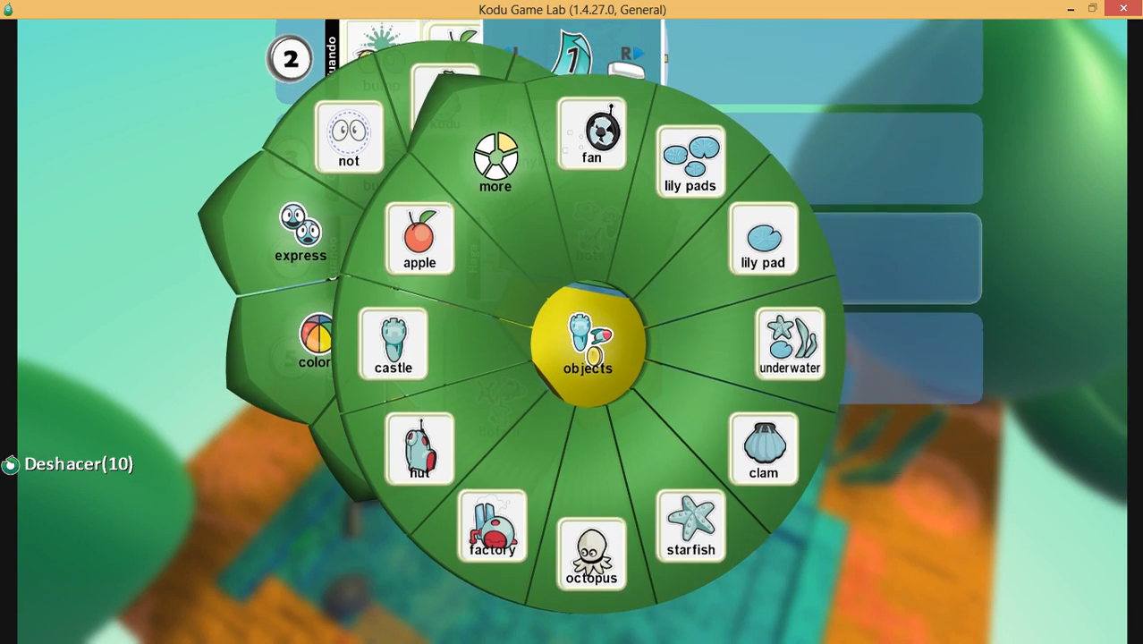
key("Up")
key("Left")
key("Return")
key("Right")
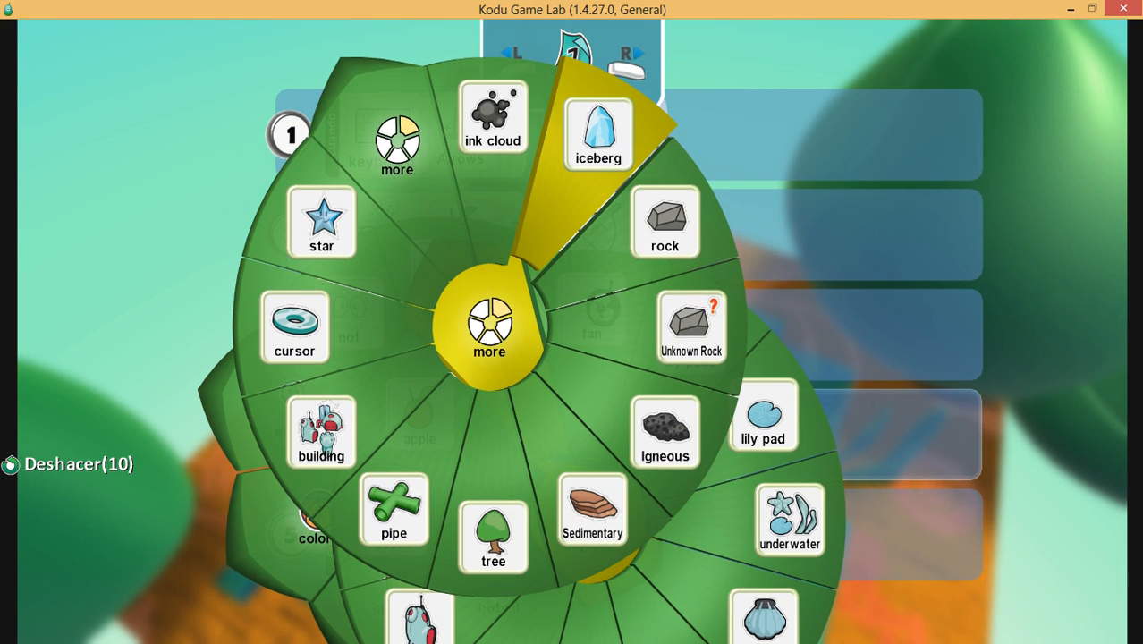
key("Return")
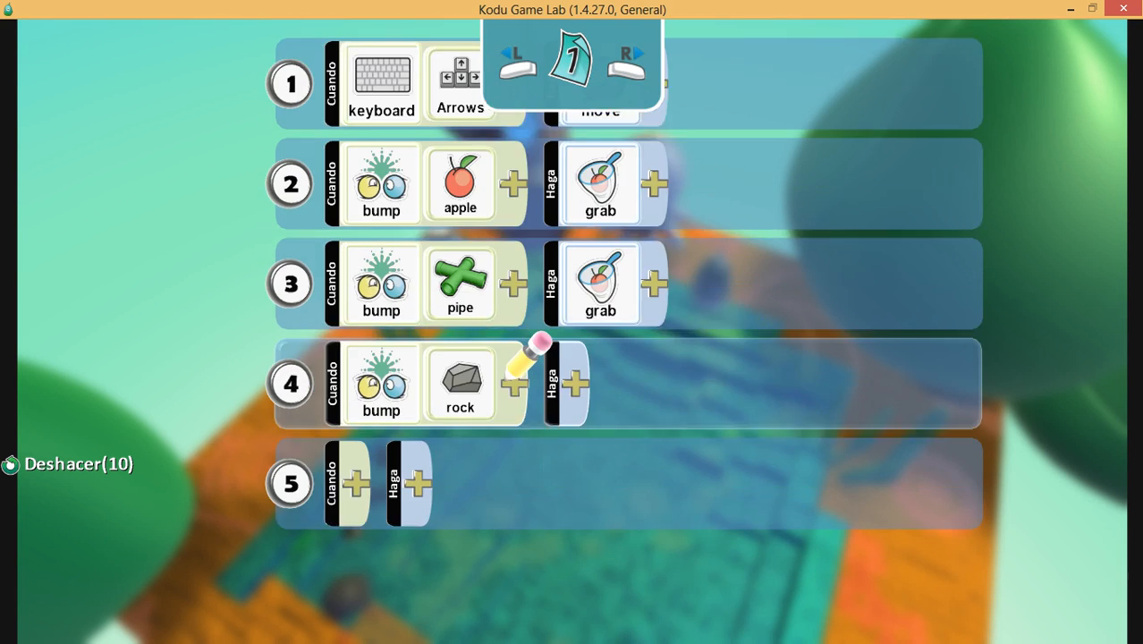
- Set rule 4's Haga action to grab from the holding group
key("Right")
key("Return")
key("Left")
key("Return")
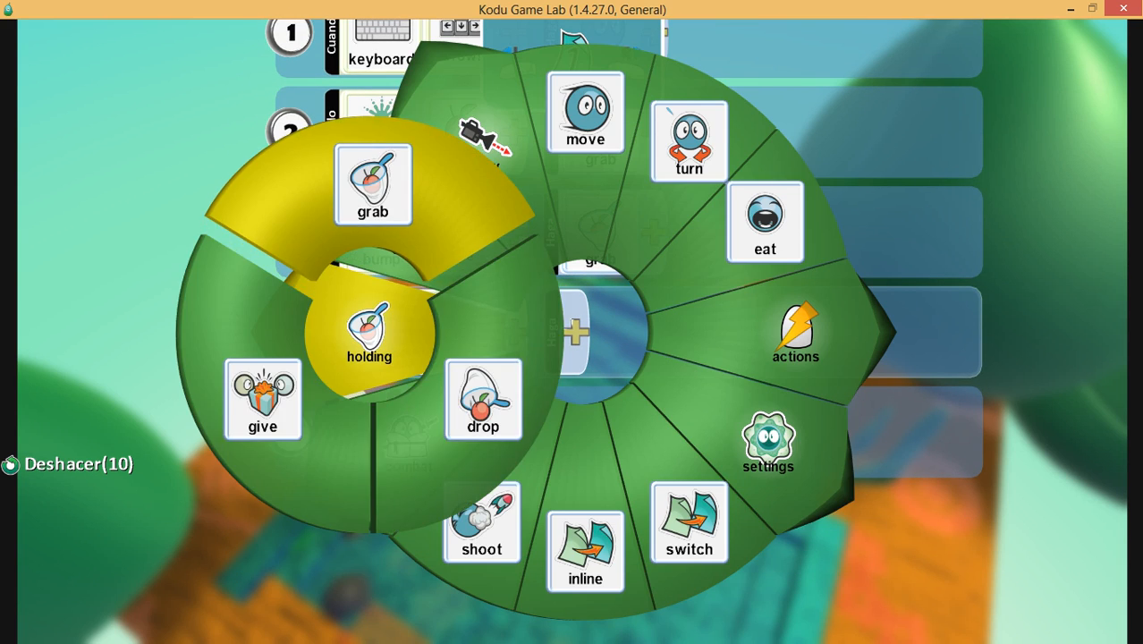
key("Return")
- Review the four rules of Kodu's program and return to the world
key("Up")
key("Up")
key("Up")
key("Down")
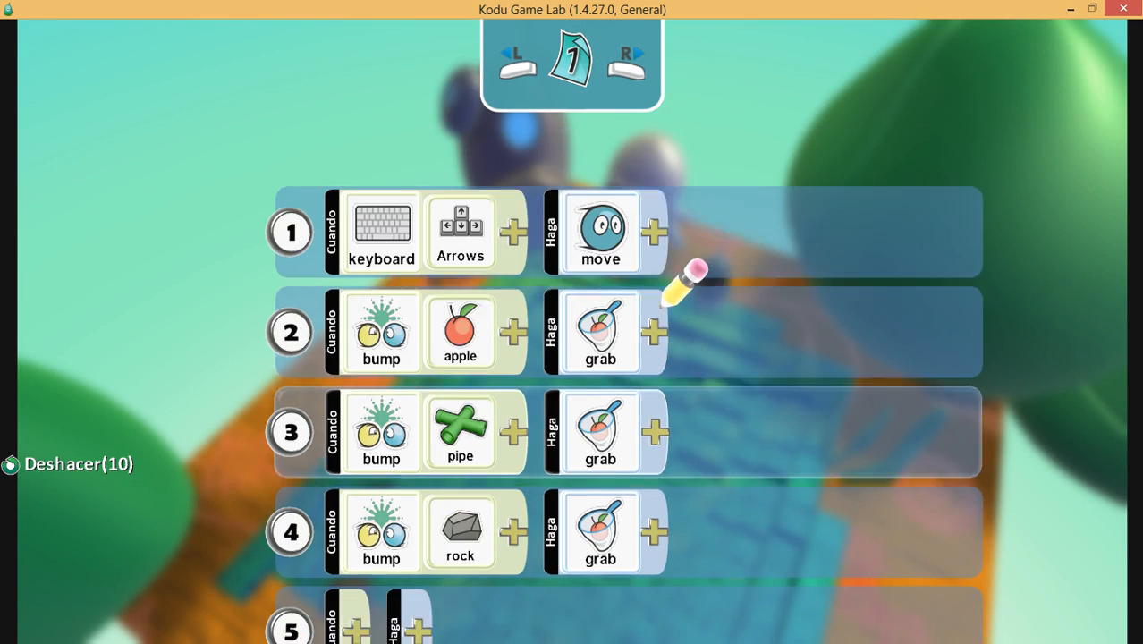
key("Down")
key("Up")
key("Up")
key("Down")
key("Down")
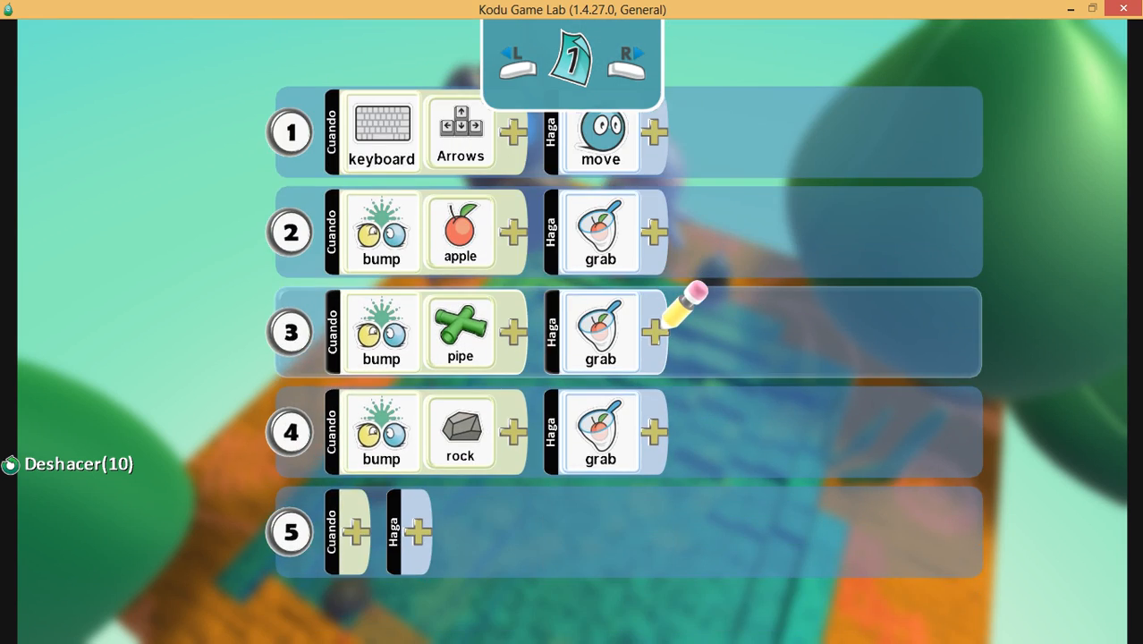
key("Escape")
- Open the program of the Push Pad standing beside the hut for editing
key("Left")
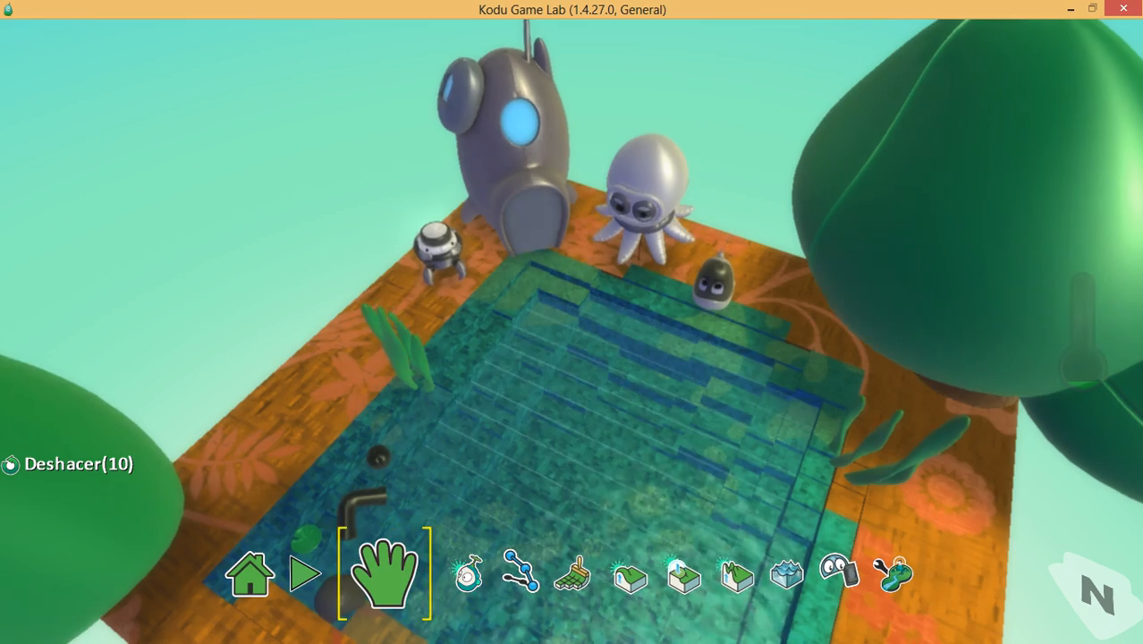
scroll(572, 322, "up", 3)
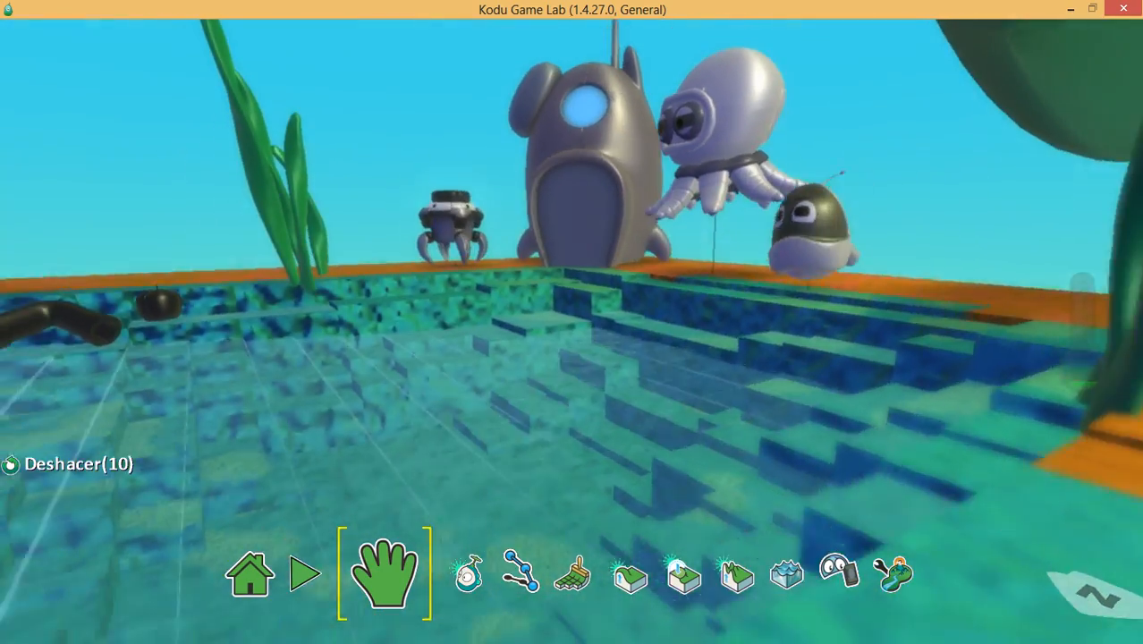
scroll(572, 322, "down", 3)
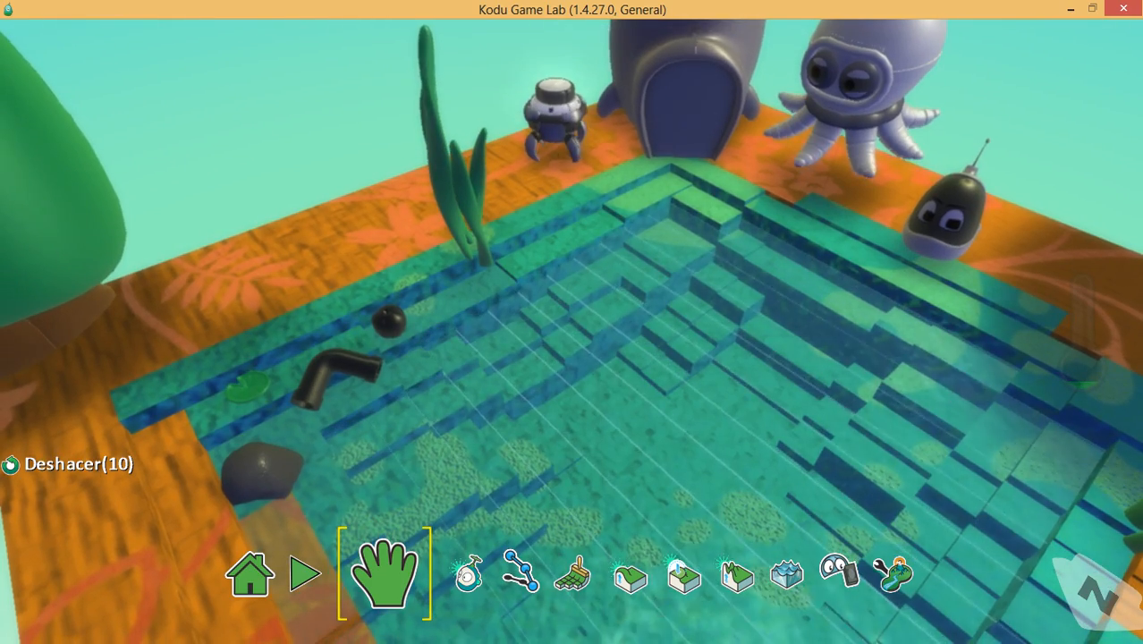
key("Up")
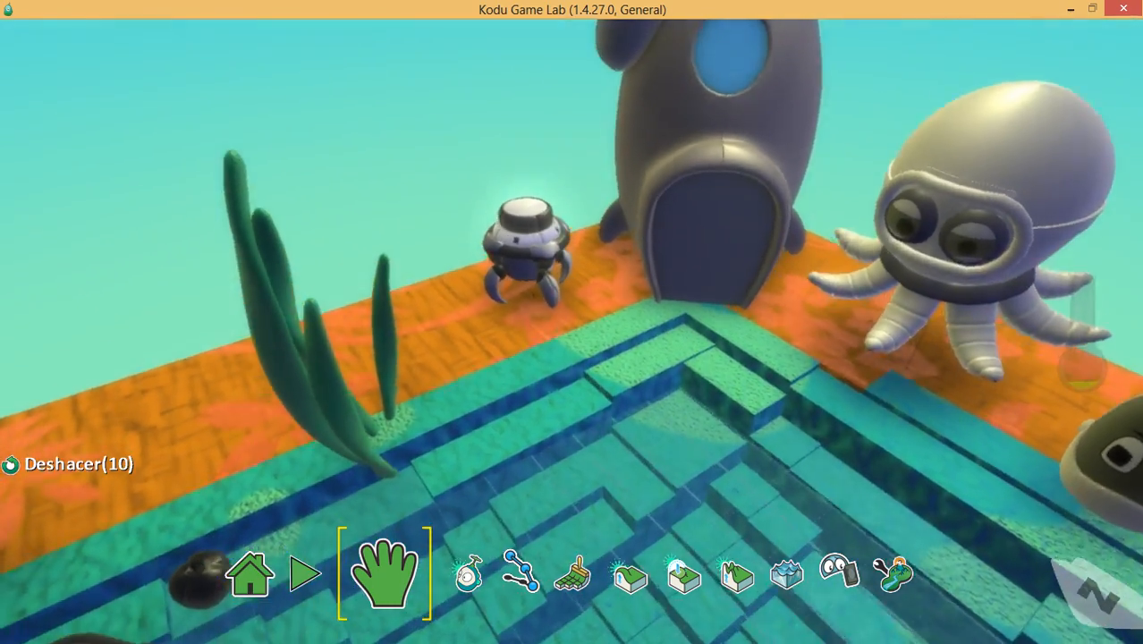
scroll(572, 322, "down", 2)
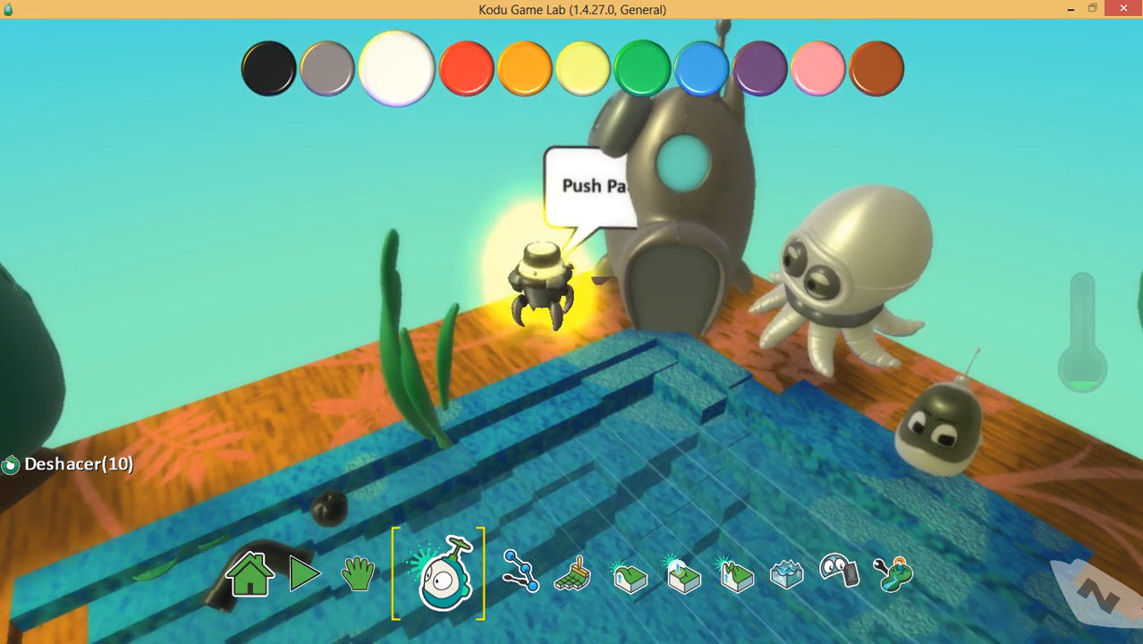
right_click(543, 285)
left_click(709, 136)
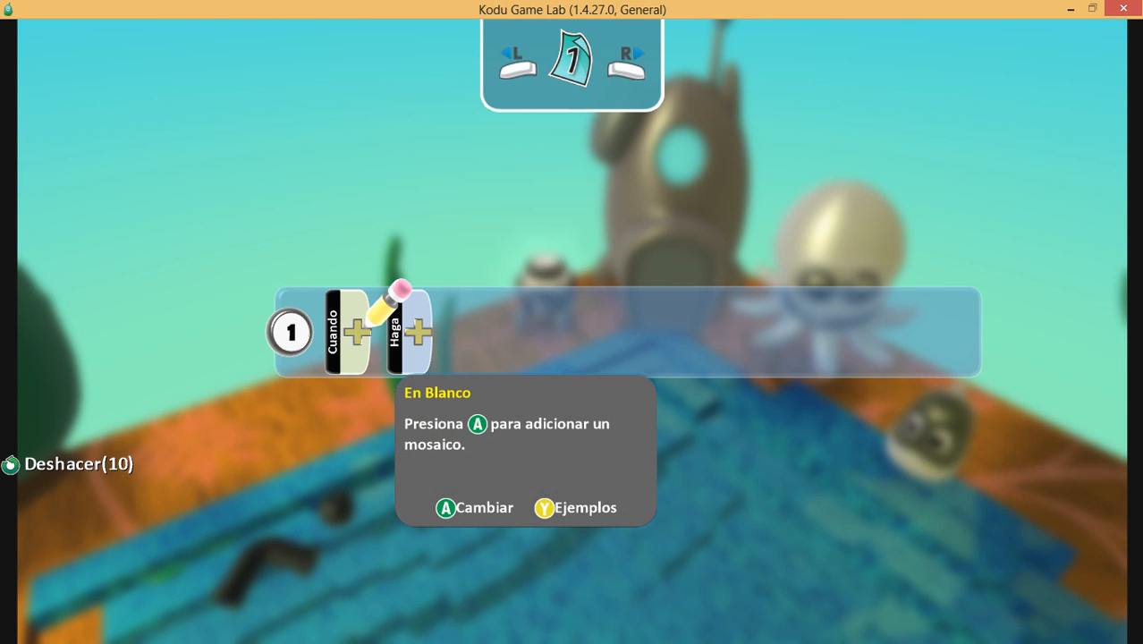
- Set the Cuando condition of the Push Pad's first rule to bump with a black apple
left_click(357, 330)
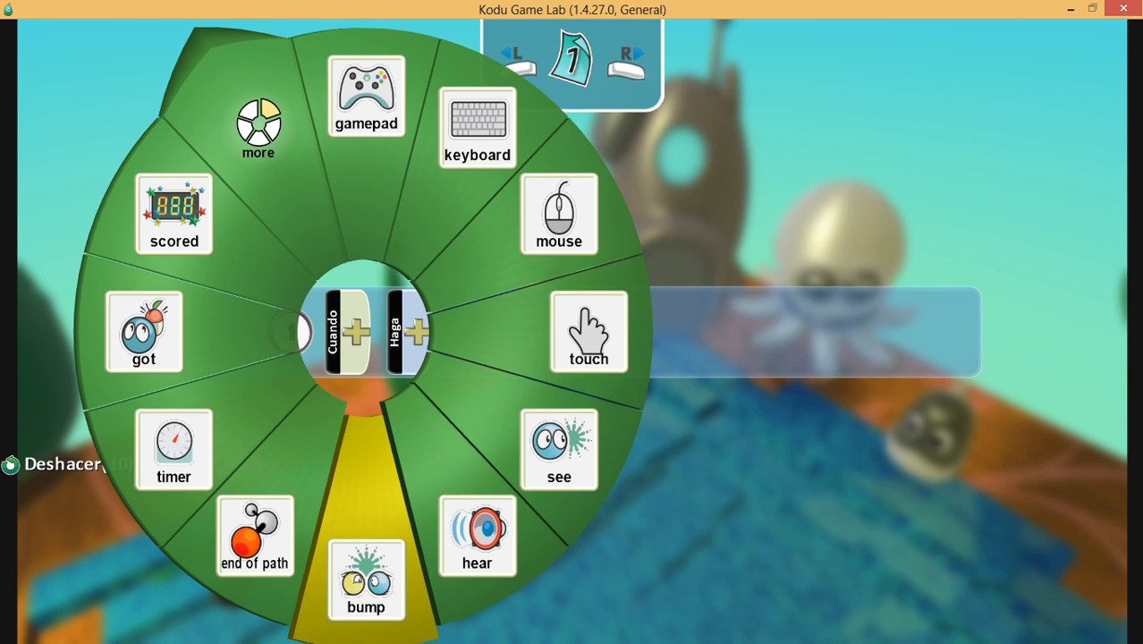
left_click(366, 564)
left_click(438, 331)
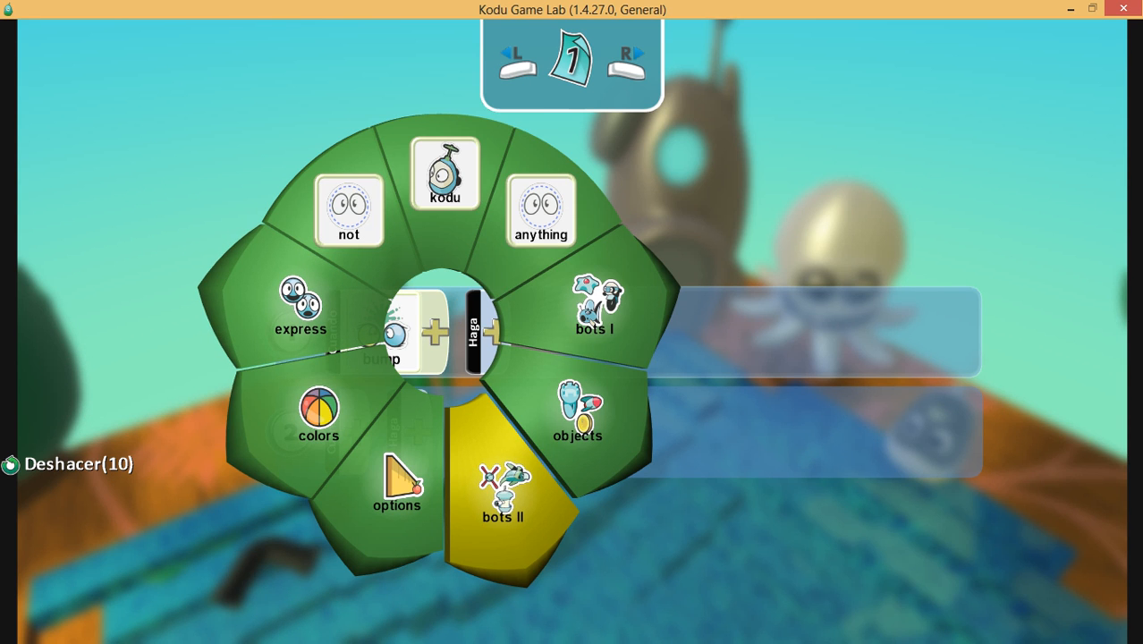
left_click(588, 420)
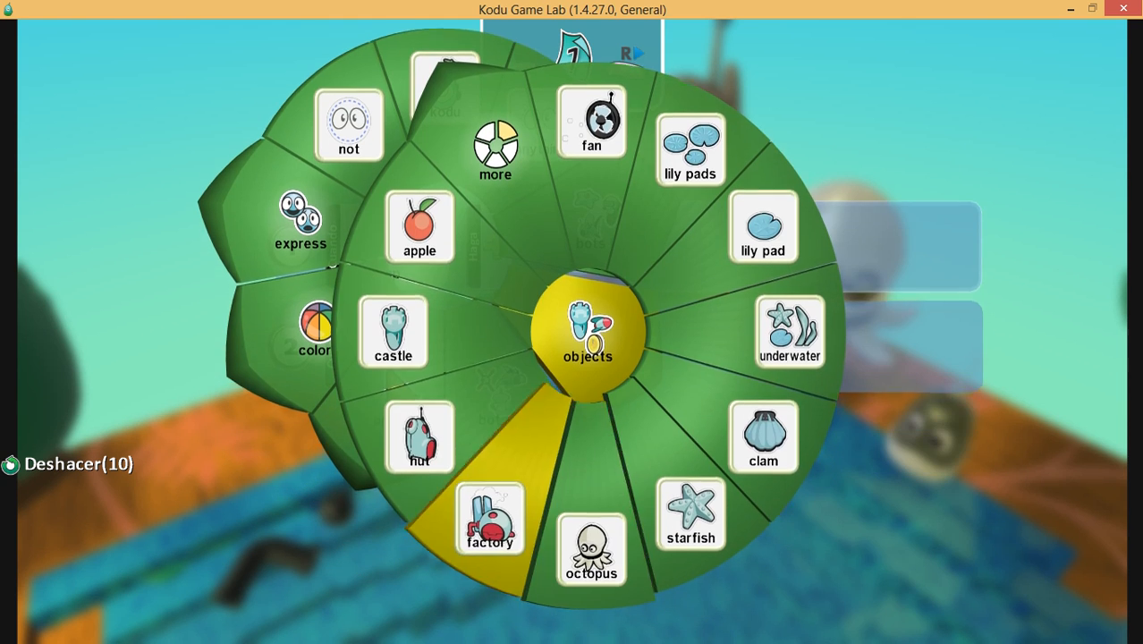
left_click(408, 224)
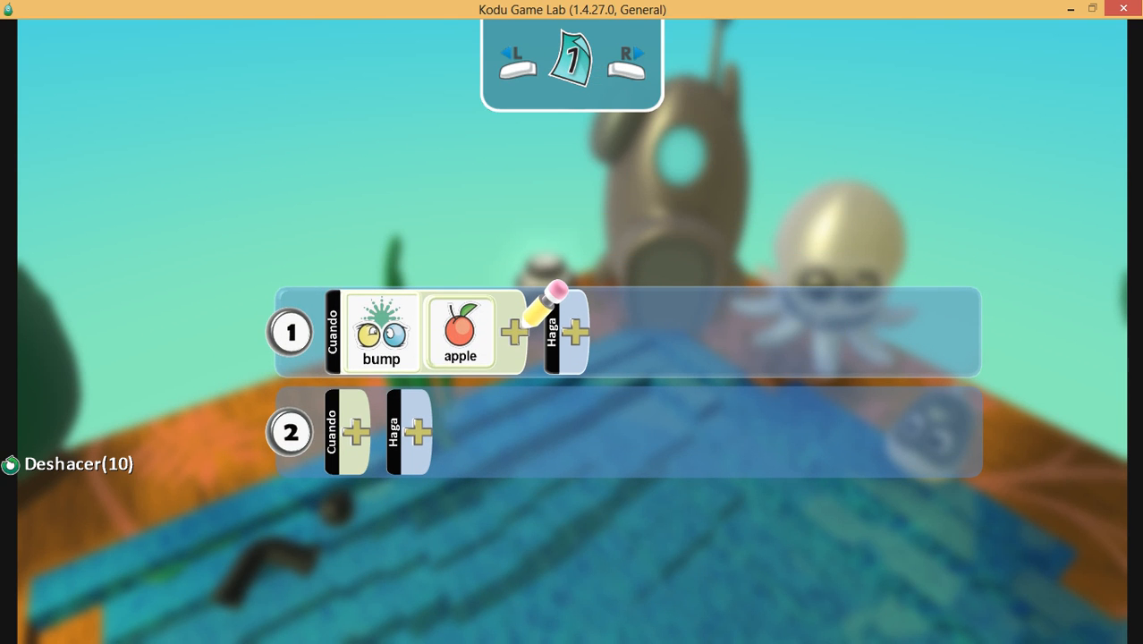
left_click(528, 322)
left_click(638, 329)
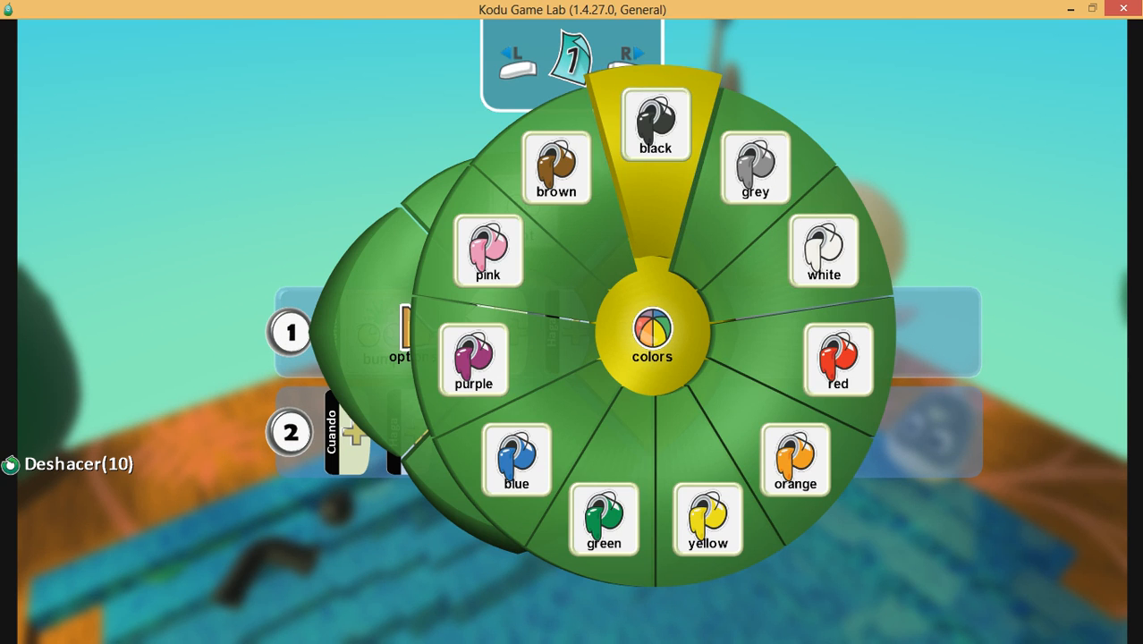
left_click(656, 143)
- Set the Haga action of the Push Pad's black apple rule to vanish from the combat group and leave its program
left_click(626, 304)
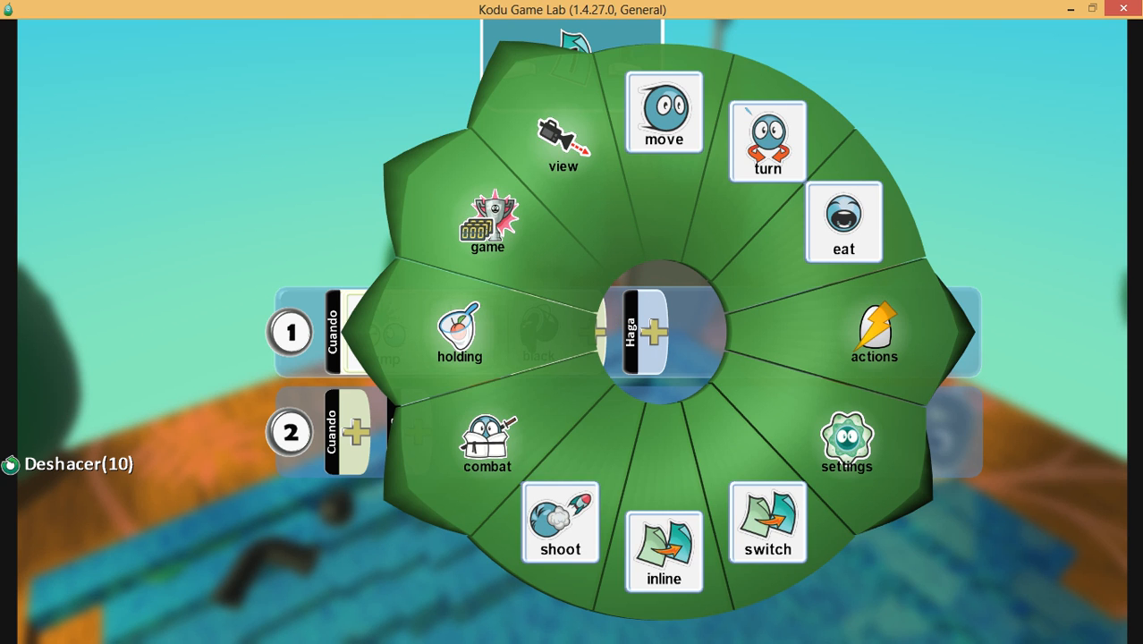
key("Escape")
key("Return")
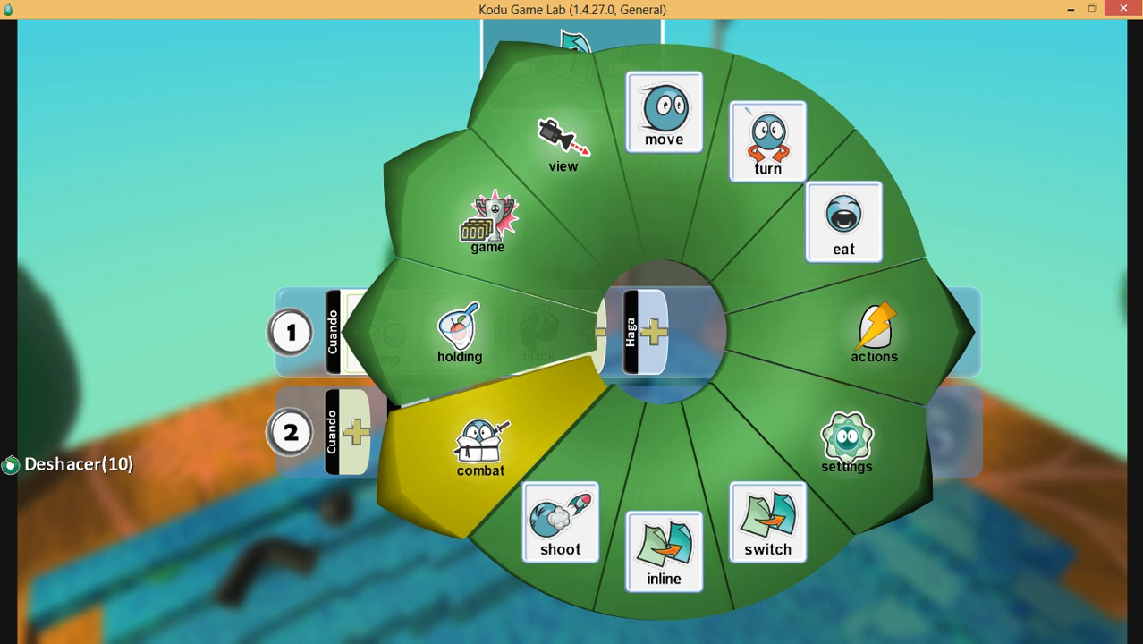
key("Return")
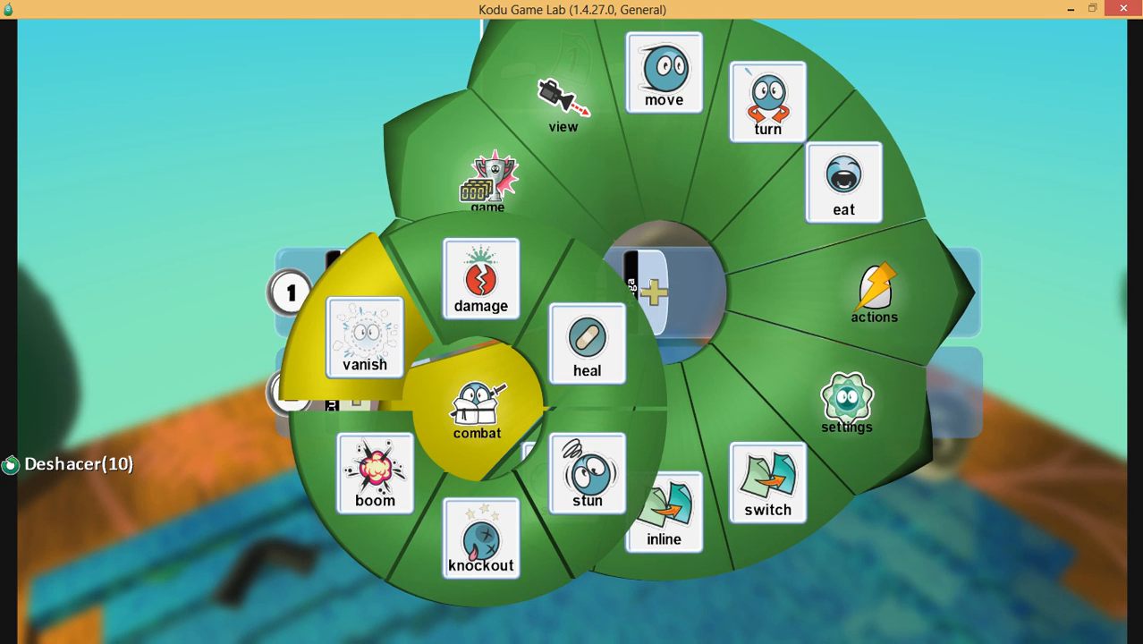
key("Return")
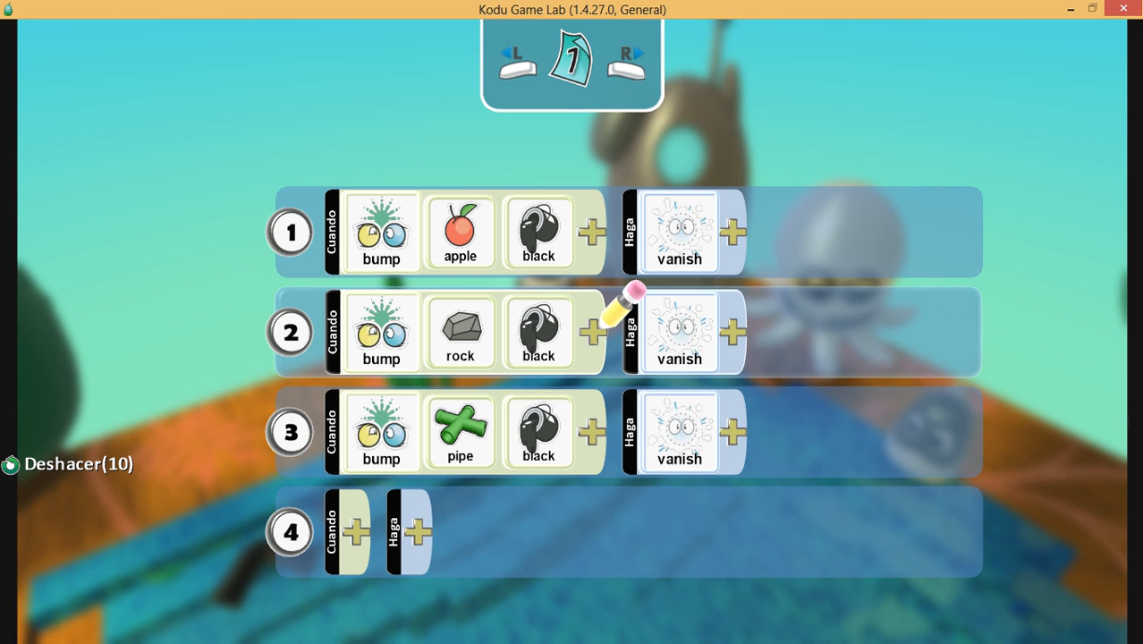
key("Escape")
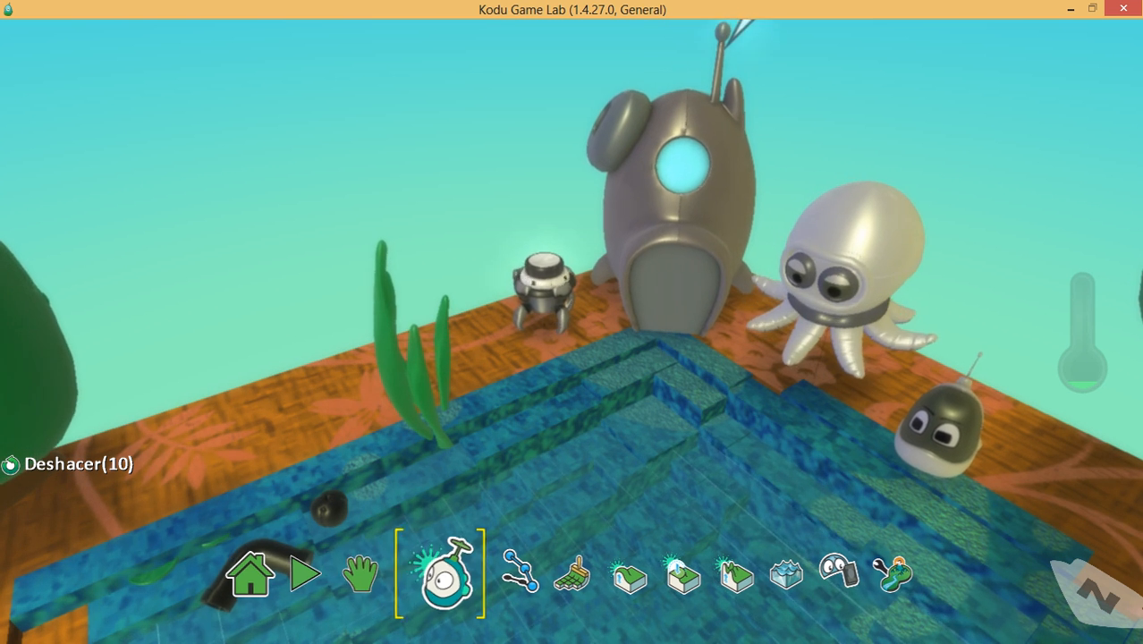
- Frame the octopus beside the hut at the pool's far edge and activate the object tool
key("Escape")
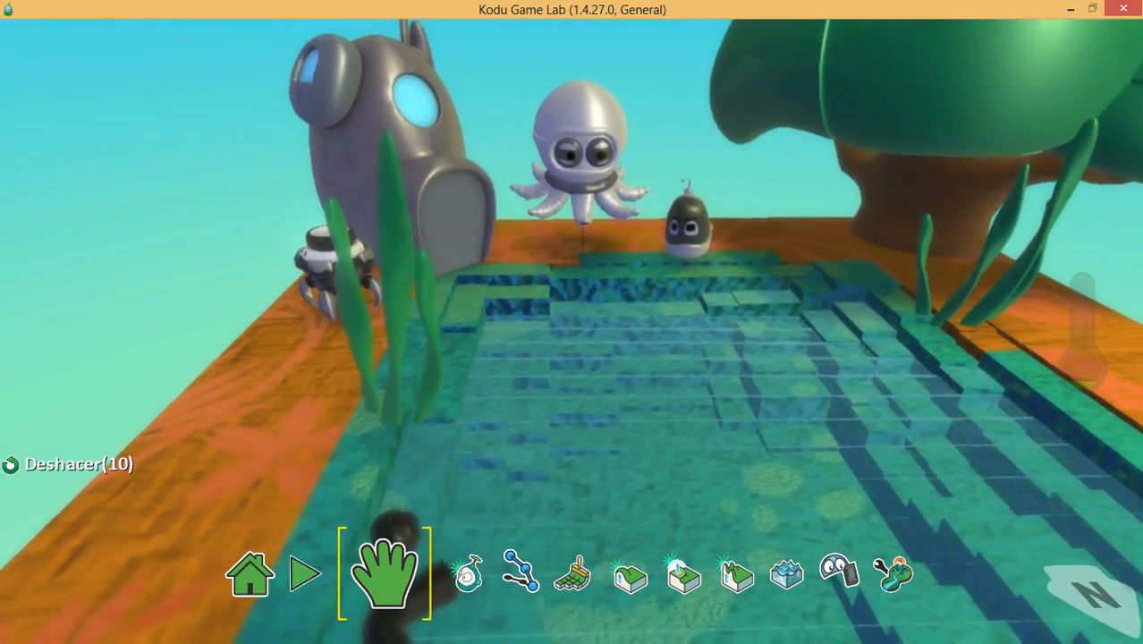
scroll(571, 331, "down", 3)
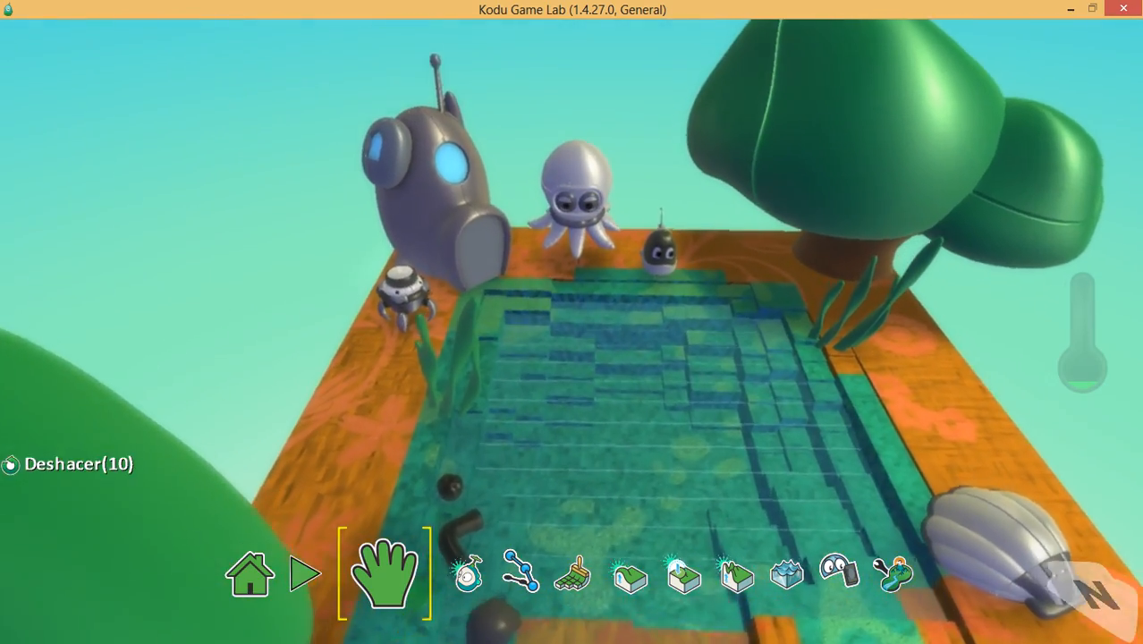
left_click_drag(573, 322, 528, 420)
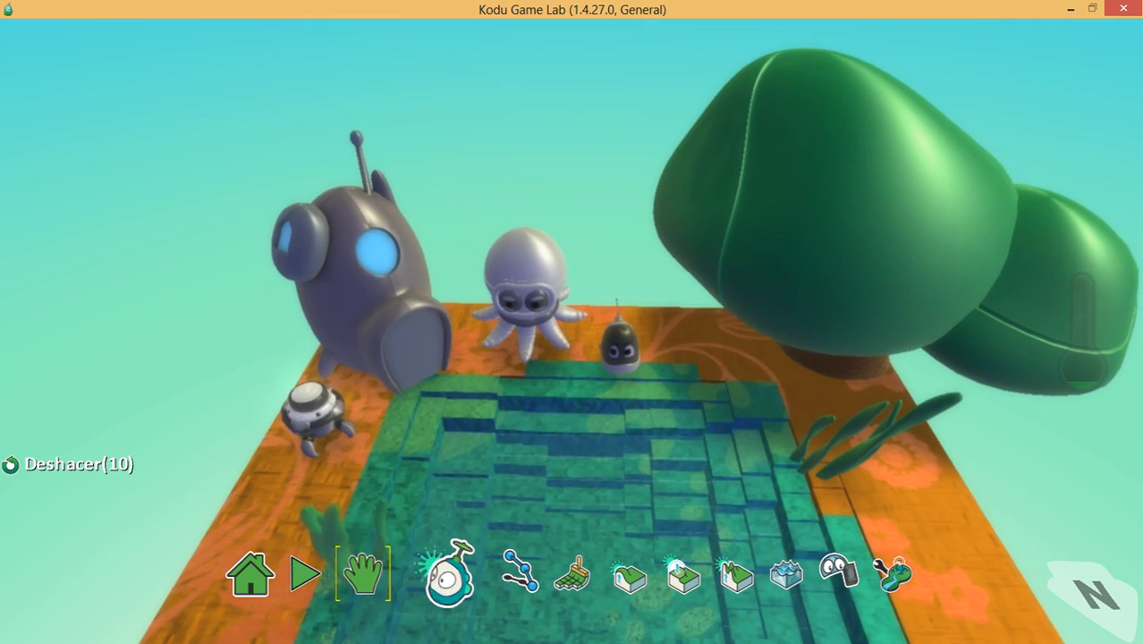
left_click(448, 572)
right_click(524, 286)
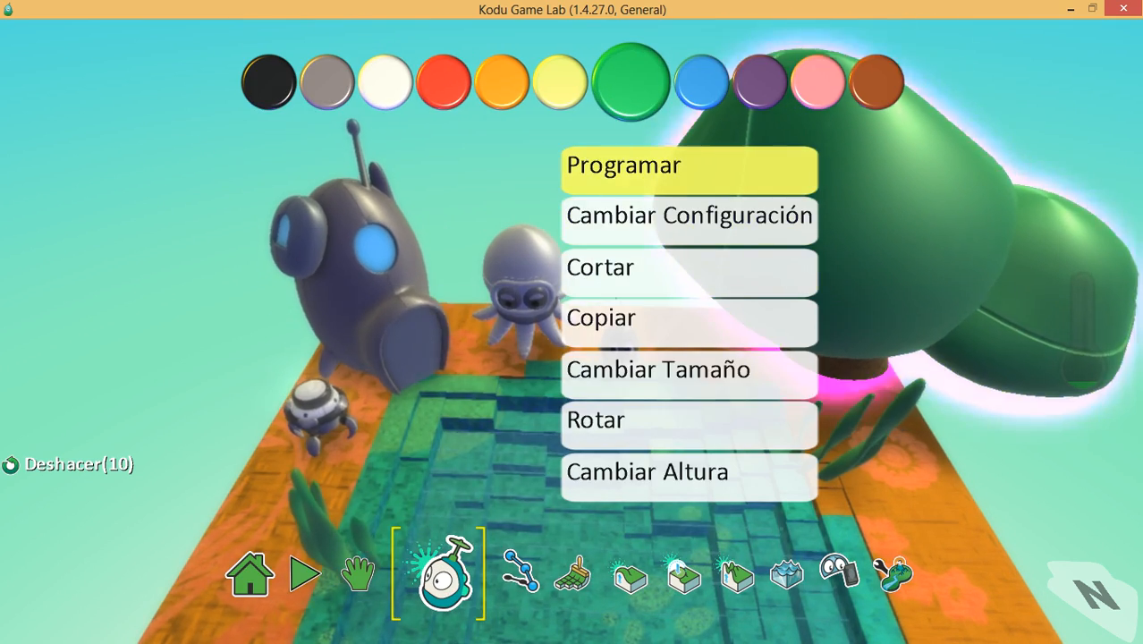
left_click(624, 168)
key("Escape")
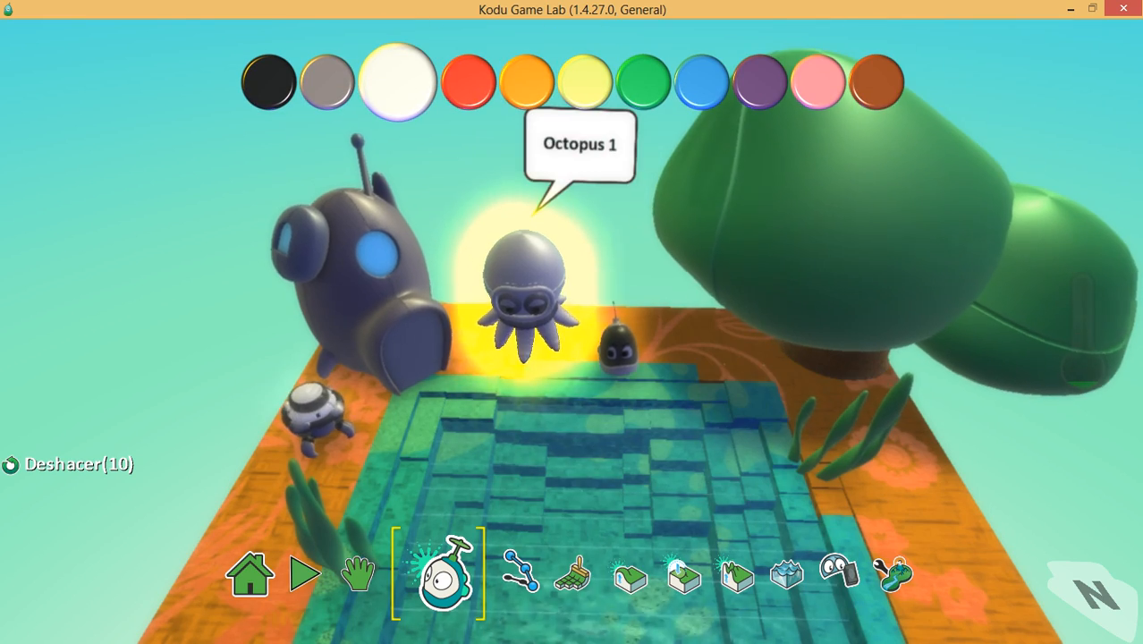
- Open the octopus's program and set the Cuando condition of its first rule to see kodu
right_click(537, 295)
left_click(624, 150)
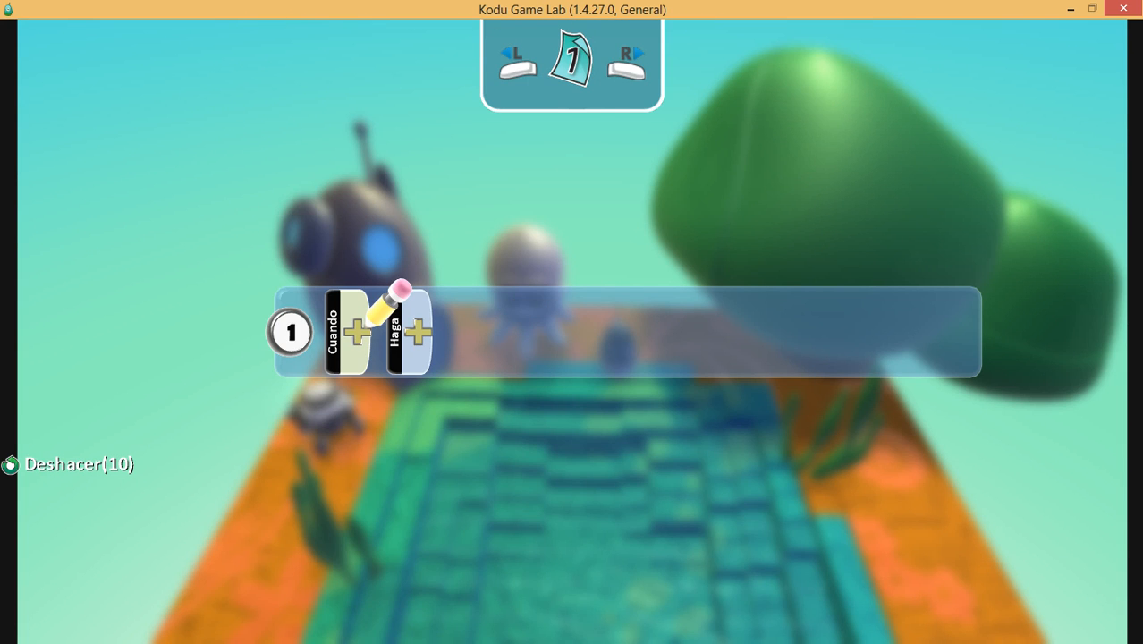
left_click(356, 333)
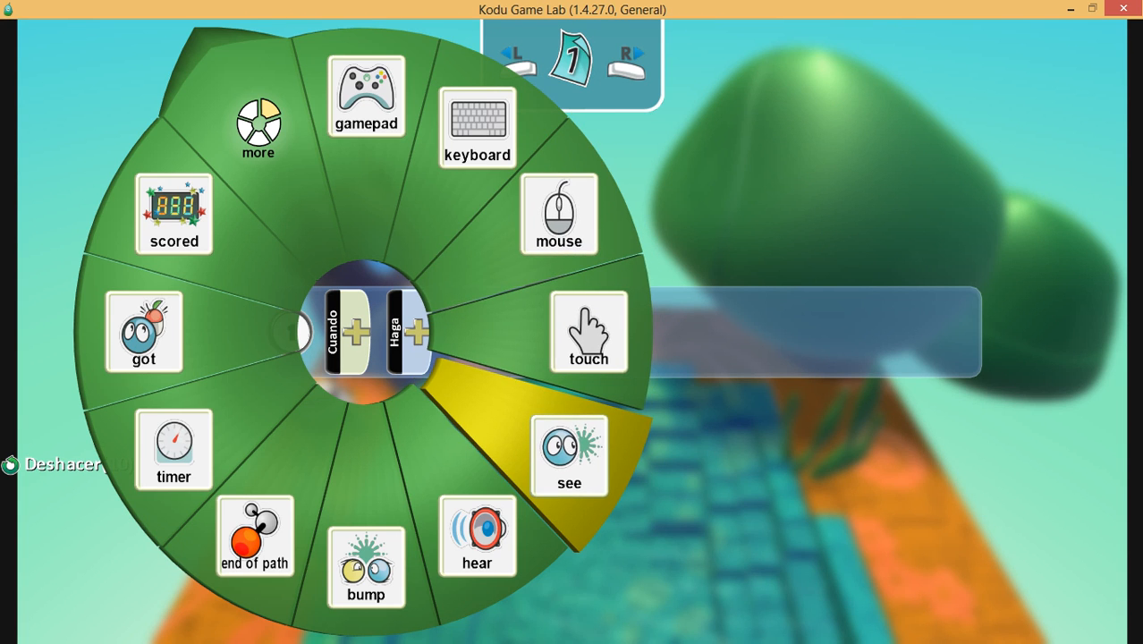
left_click(566, 439)
left_click(436, 332)
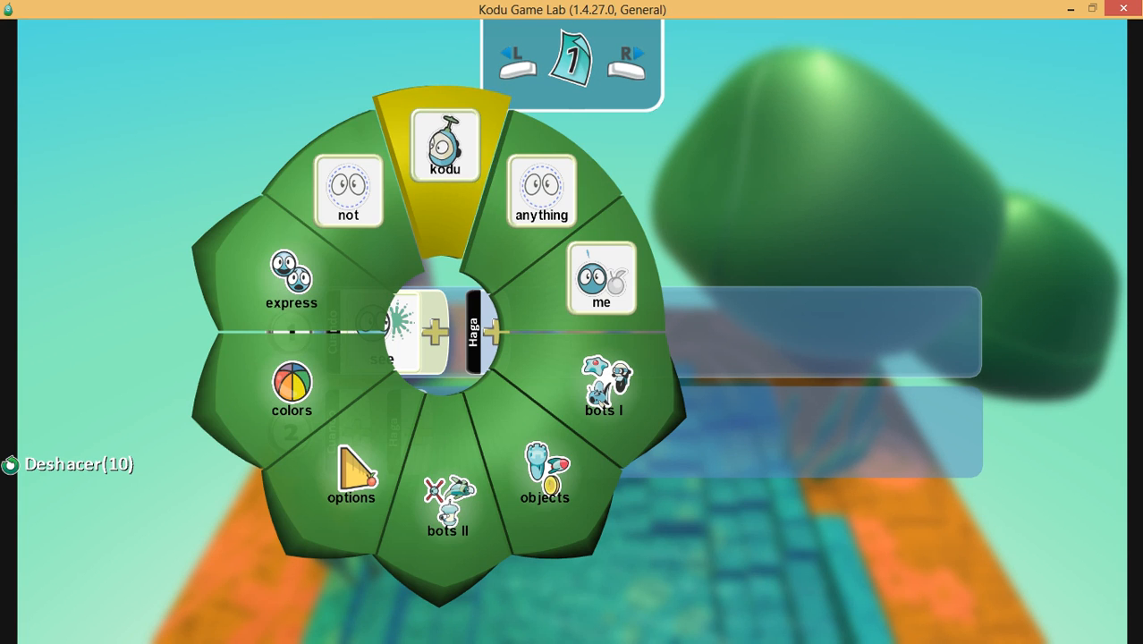
left_click(439, 179)
- Set the octopus rule's Haga action to say "Koduu ayudamee!! a limpiar mi lago!!" and leave its program
left_click(574, 332)
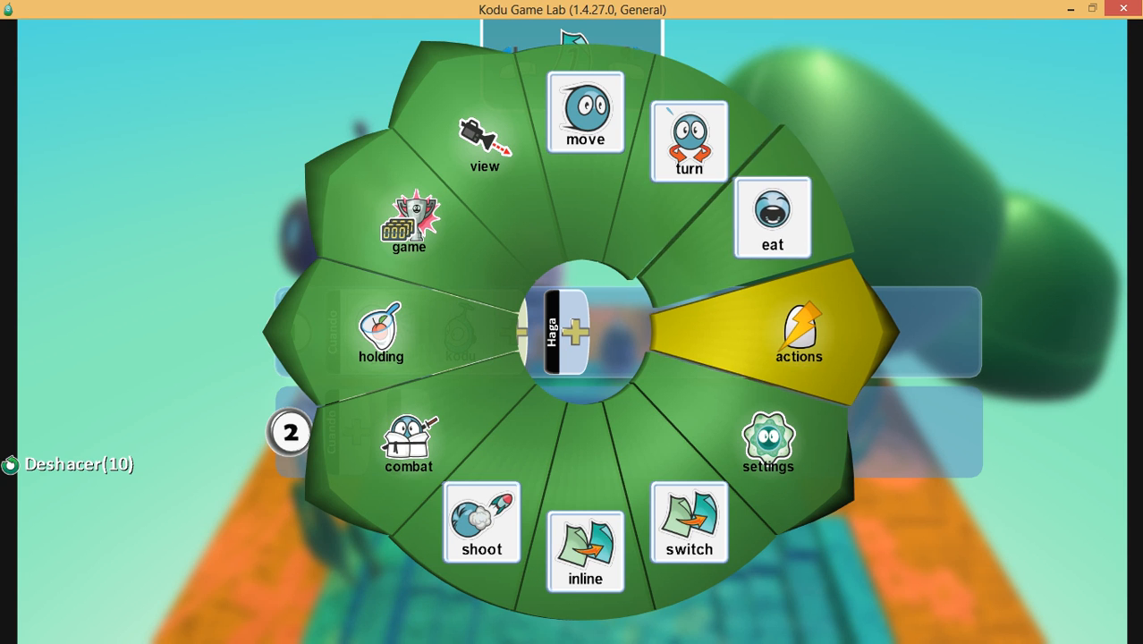
left_click(791, 344)
left_click(775, 79)
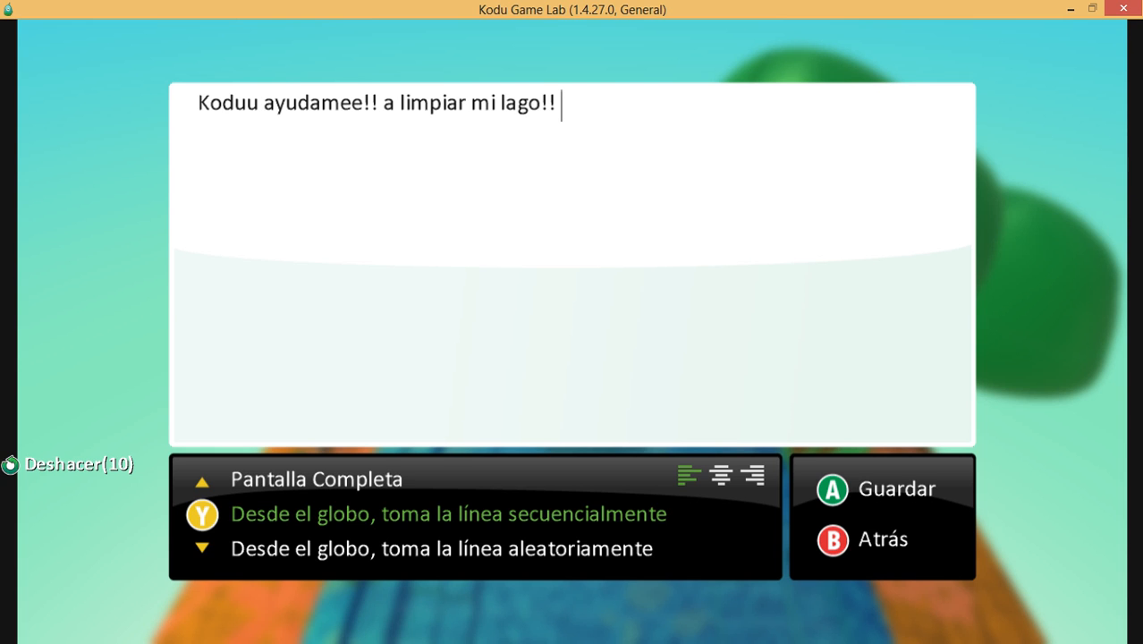
key("Return")
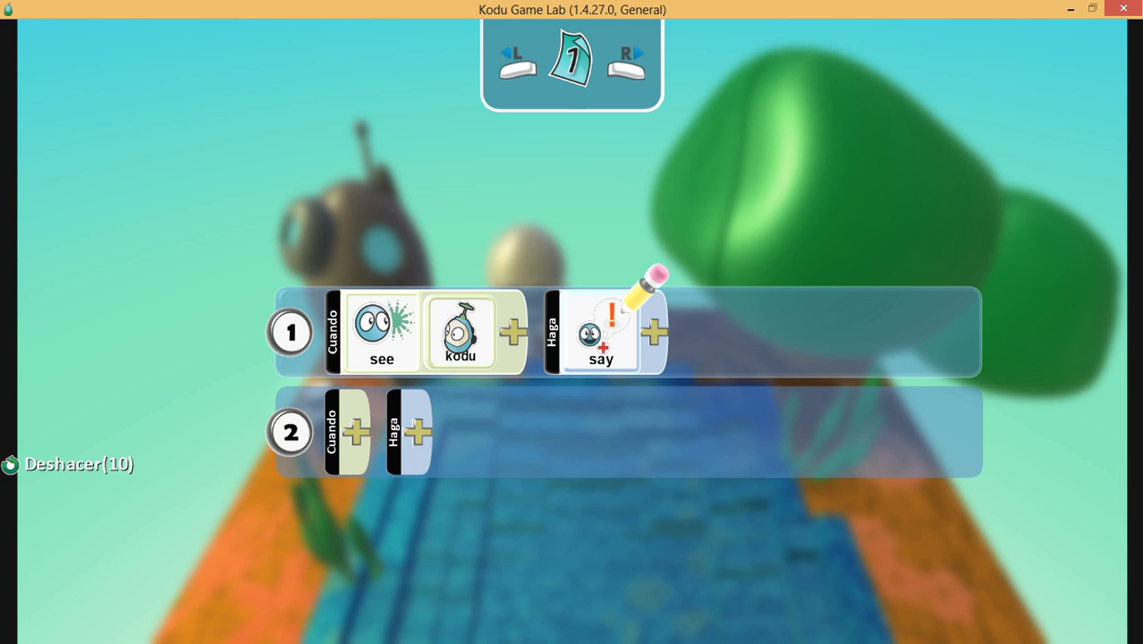
key("Escape")
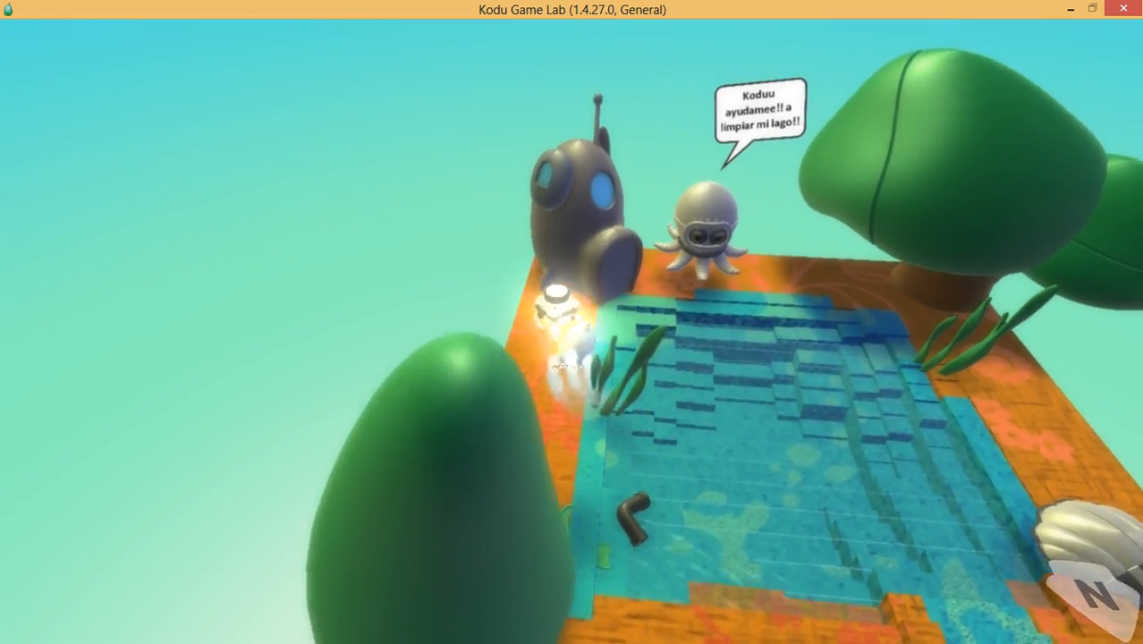
- Stop the running world and open the form for saving it
key("Escape")
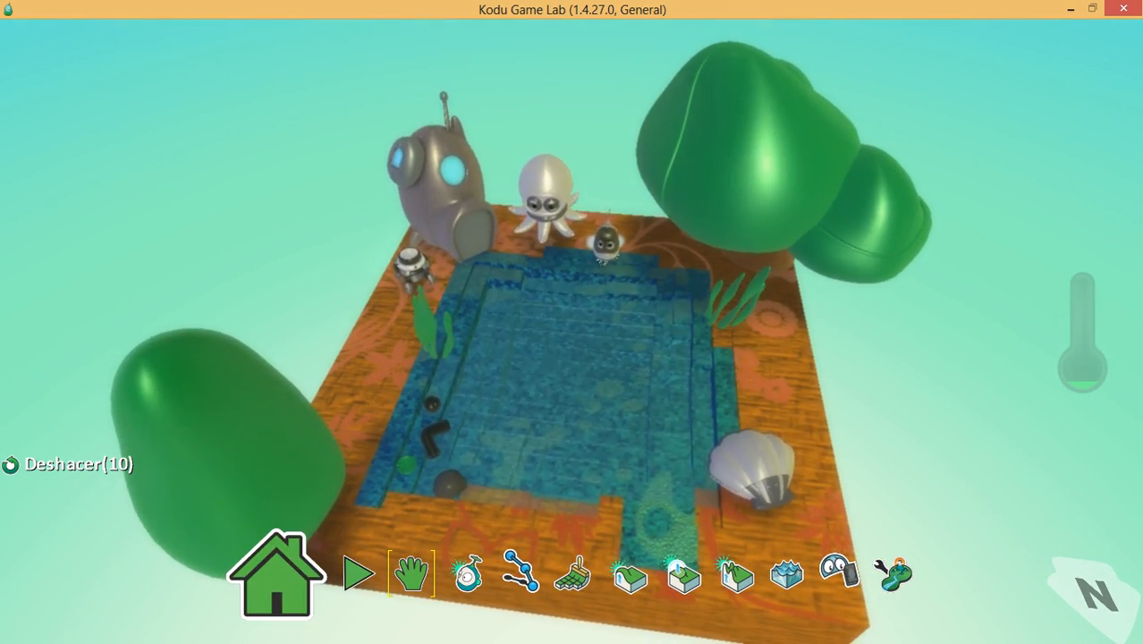
left_click(277, 576)
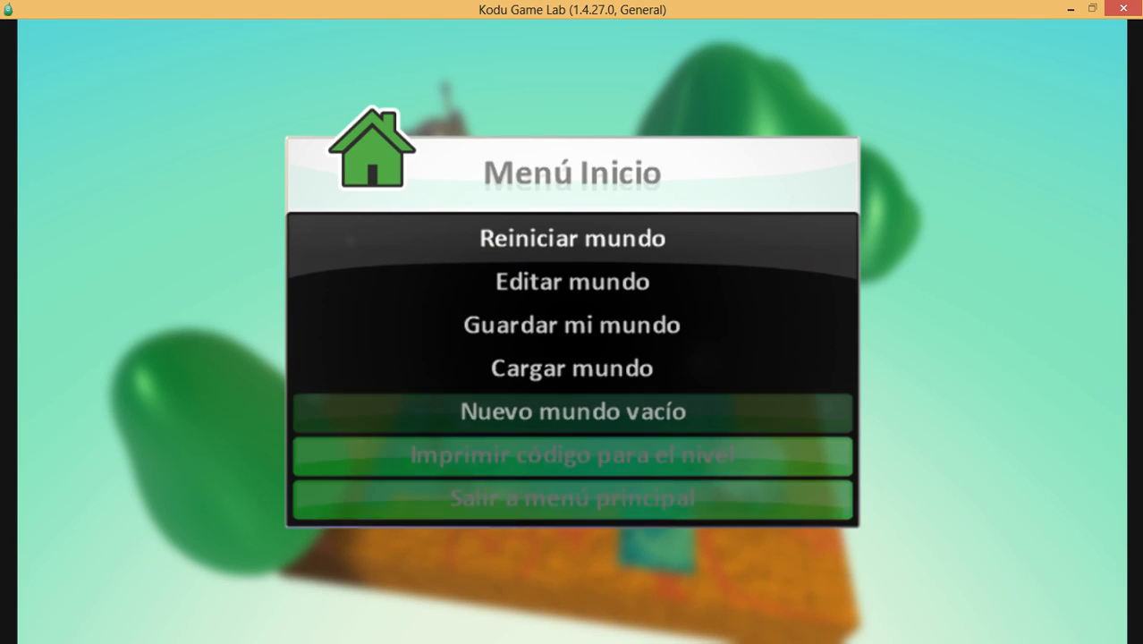
left_click(571, 325)
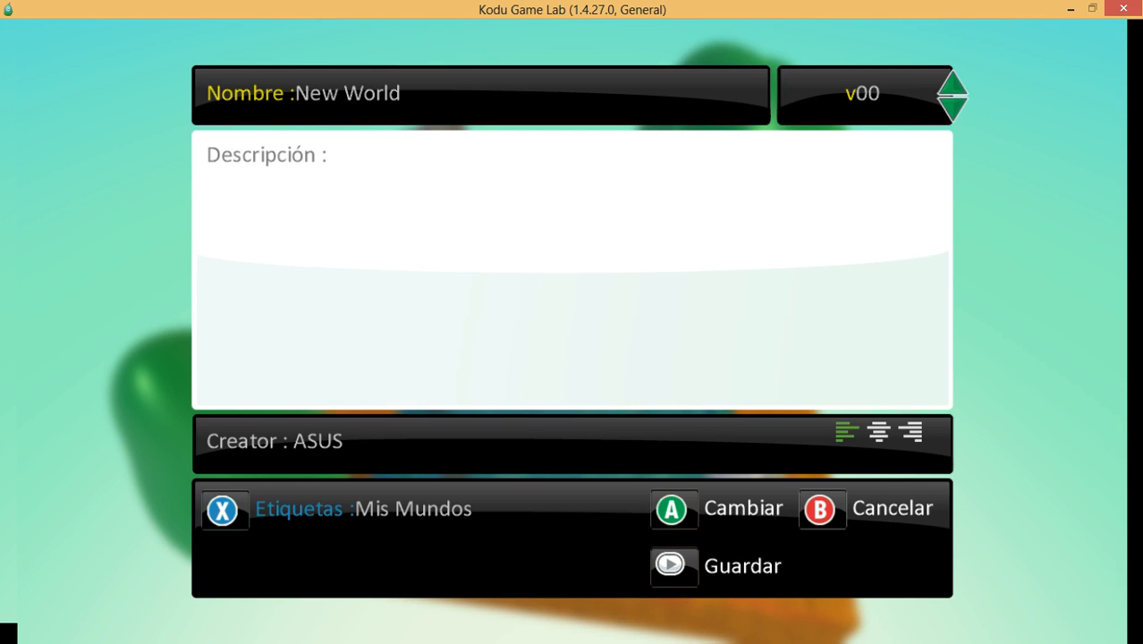